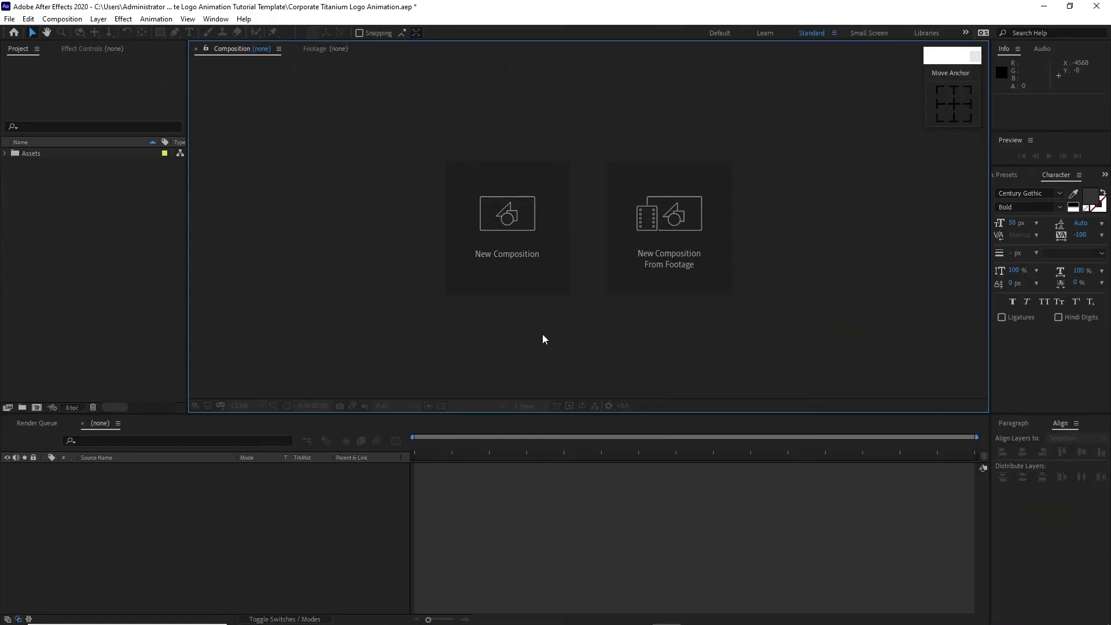
# Create a new composition named BG at 1920 x 1080 px, 30 fps and 15 seconds long
pyautogui.click(515, 247)
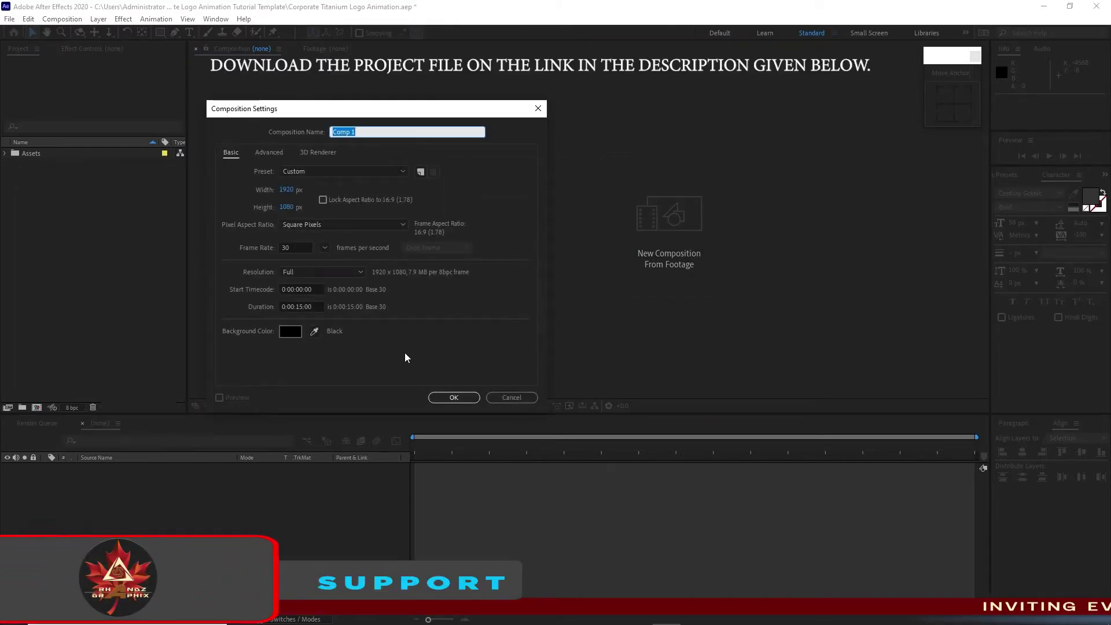
pyautogui.press('BackSpace')
pyautogui.write('BG')
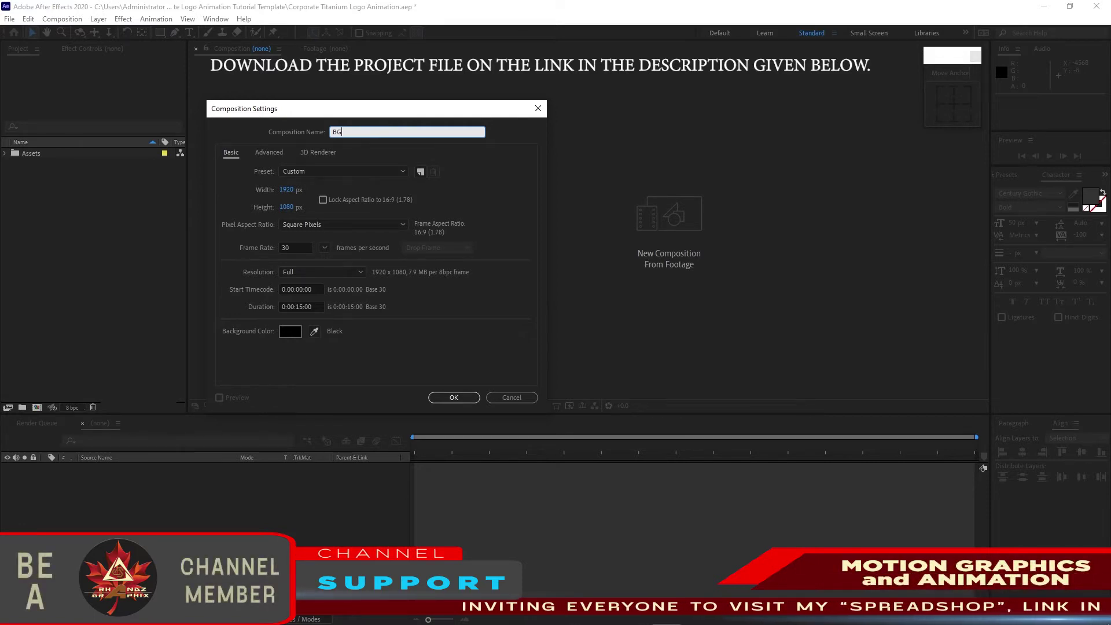
pyautogui.click(453, 398)
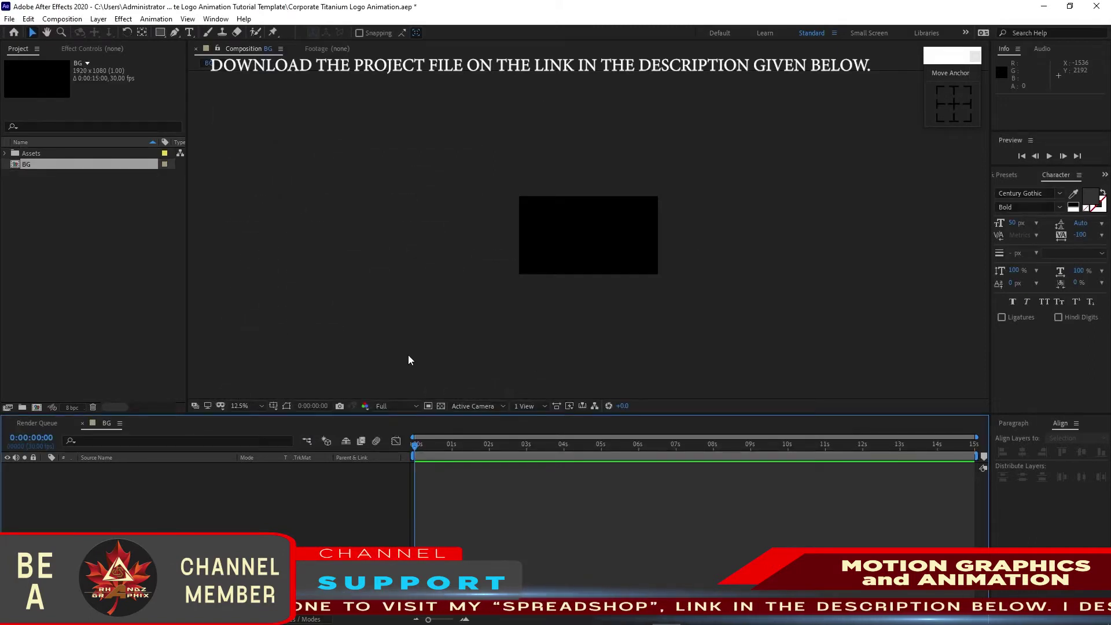
# Add a composition-sized solid layer with the dark gray colour 525252 to the BG composition
pyautogui.press('.')
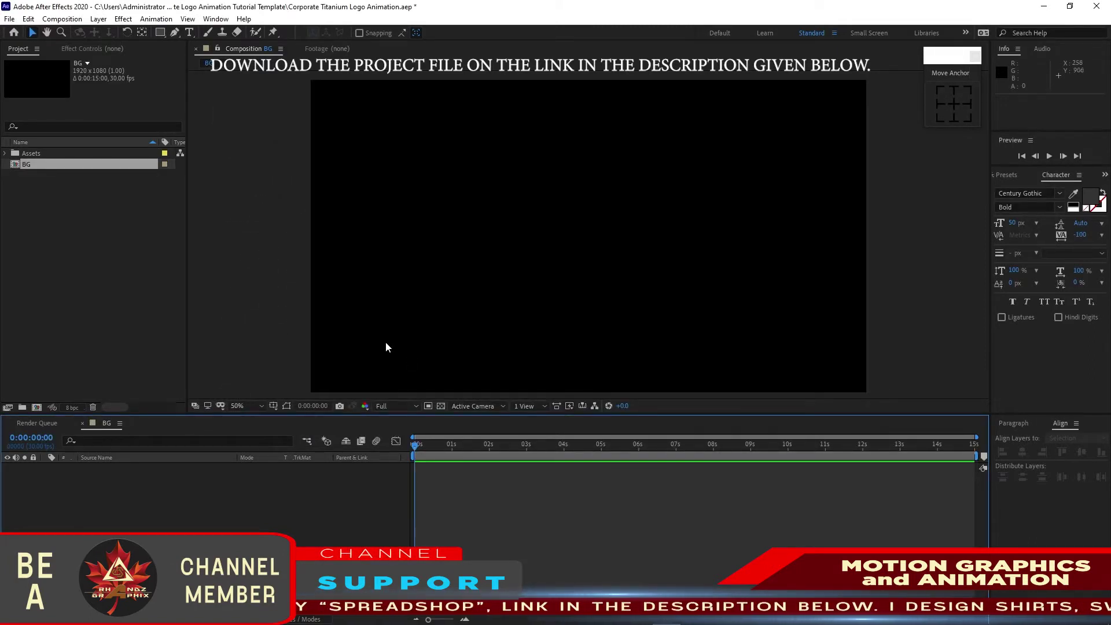
pyautogui.click(98, 19)
pyautogui.moveTo(217, 33)
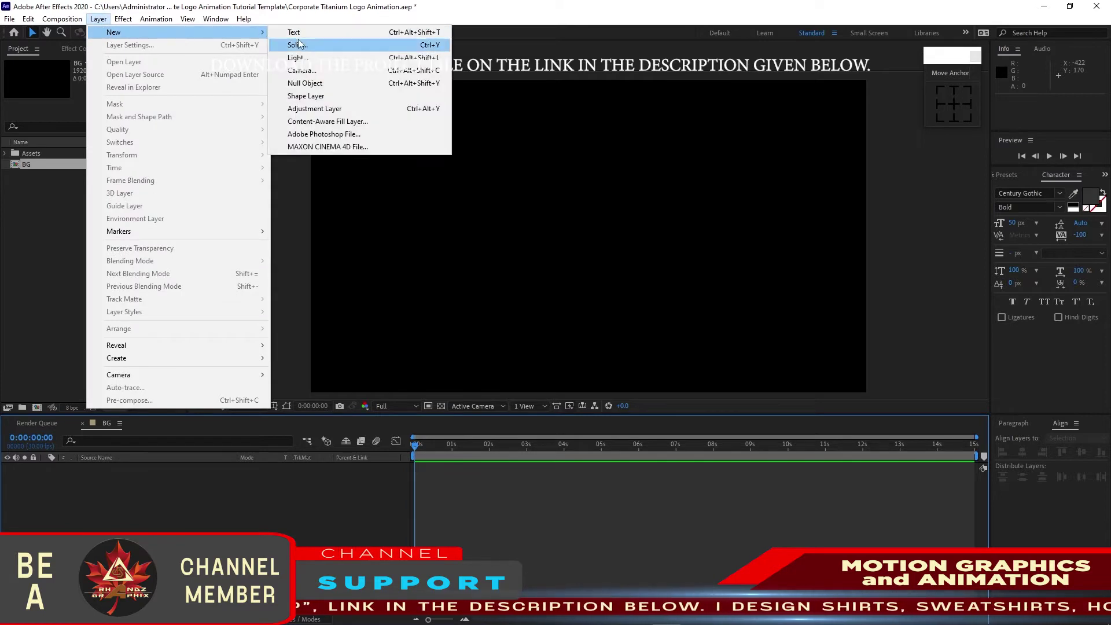
pyautogui.click(297, 45)
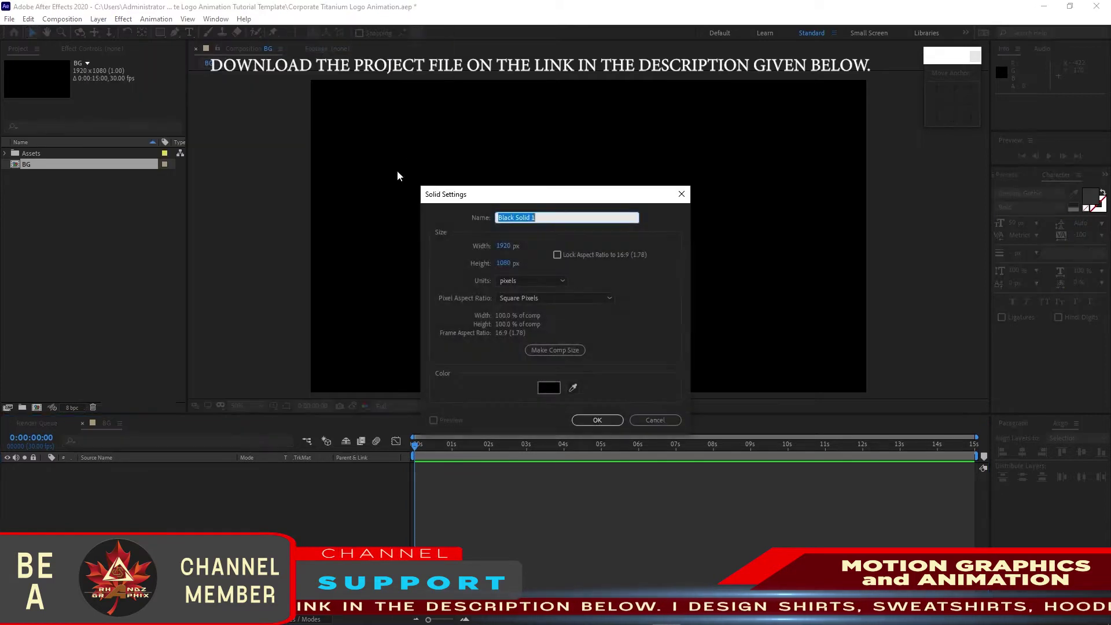
pyautogui.click(549, 388)
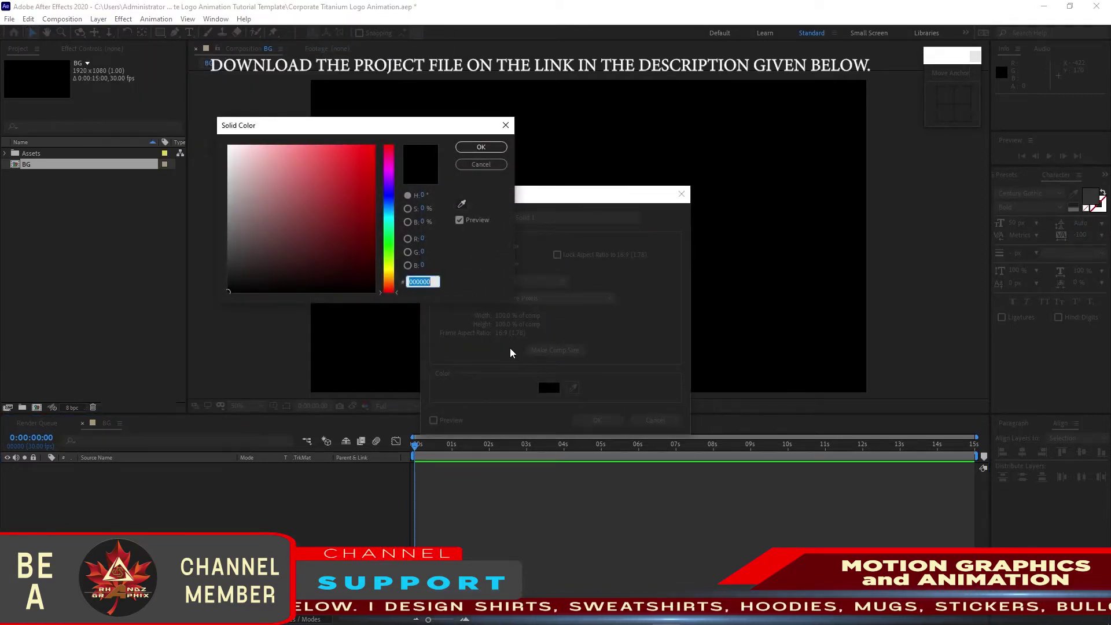
pyautogui.write('5')
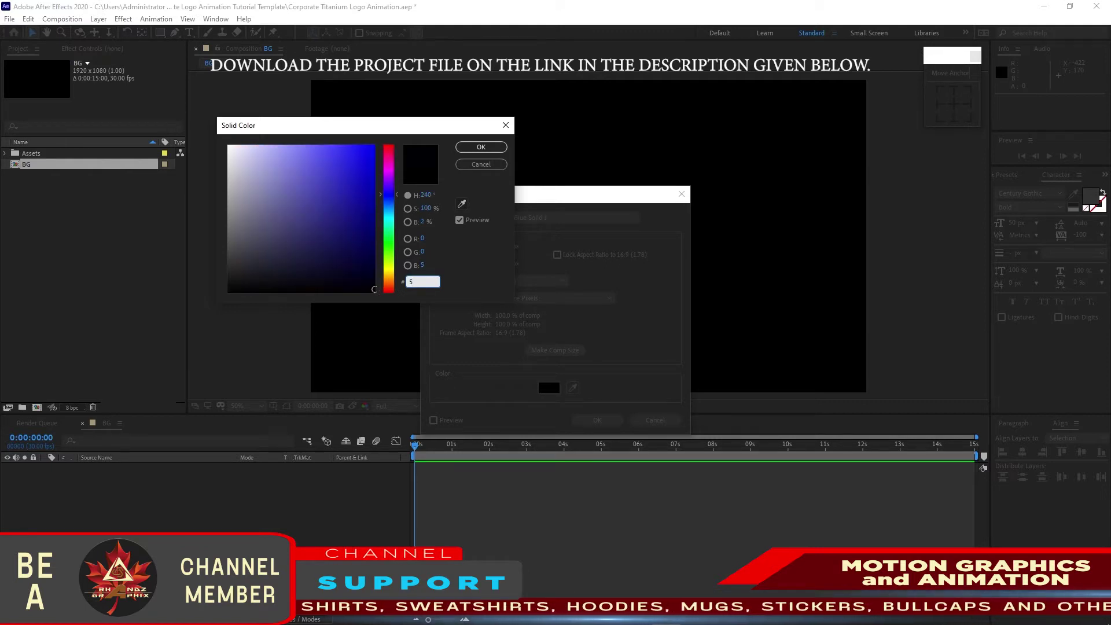
pyautogui.write('252525')
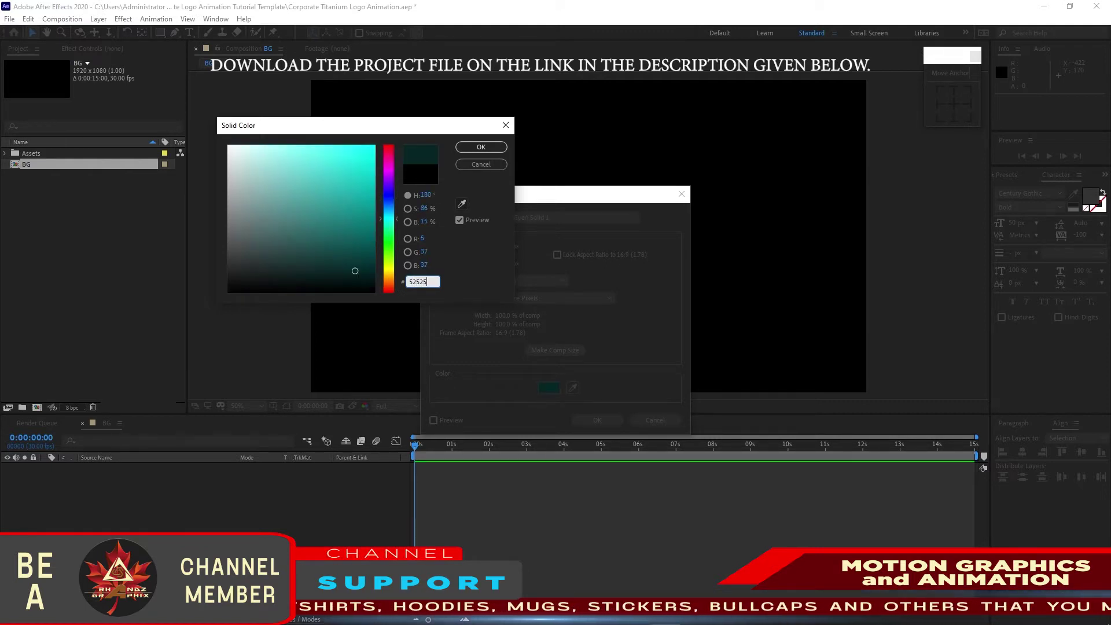
pyautogui.click(481, 147)
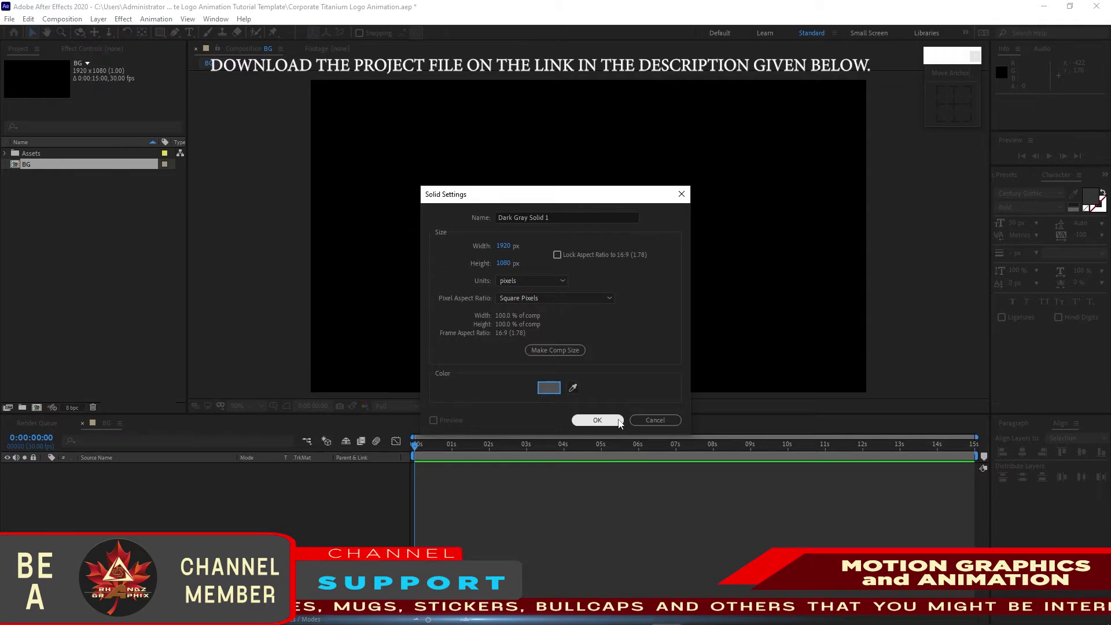
pyautogui.click(597, 420)
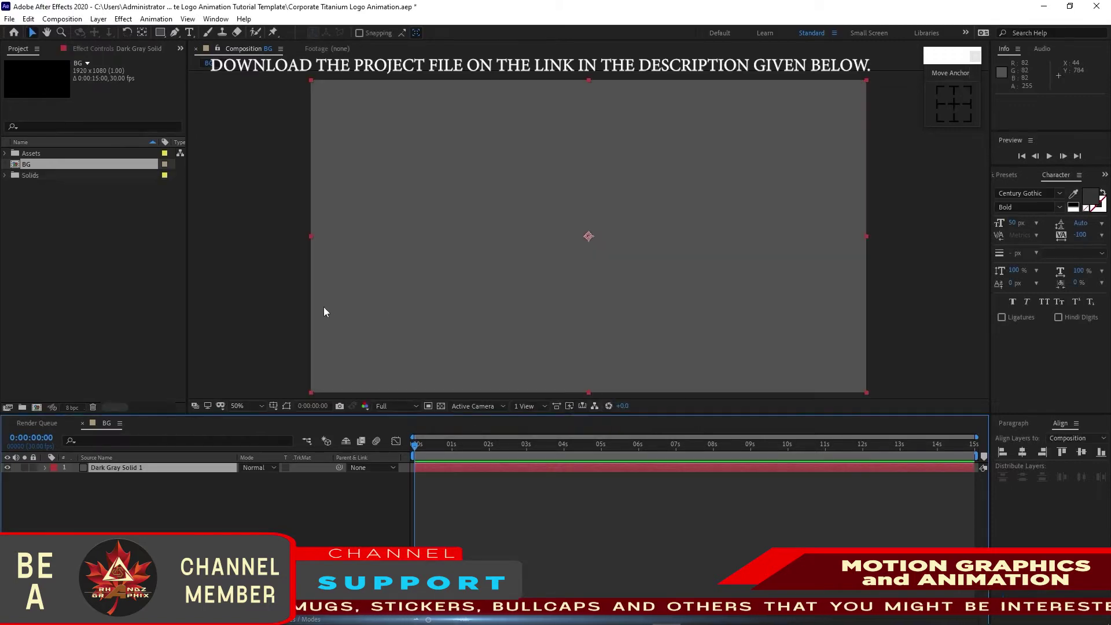
# Apply the Fractal Noise effect to the dark gray solid and set its Contrast to 174
pyautogui.click(124, 19)
pyautogui.moveTo(184, 239)
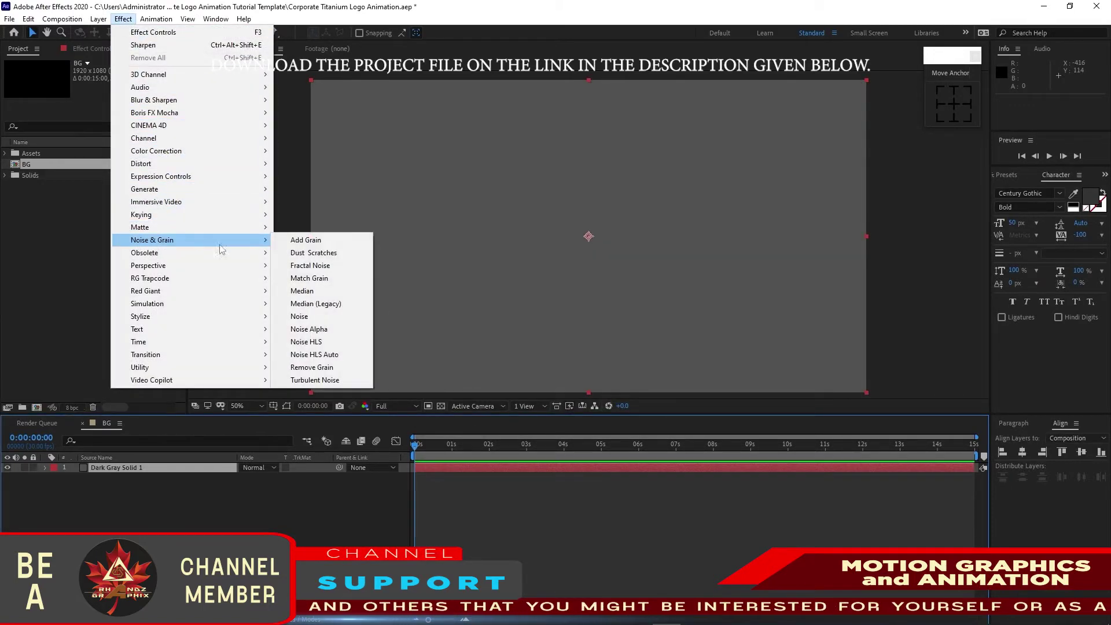
pyautogui.click(310, 266)
pyautogui.click(110, 112)
pyautogui.write('1')
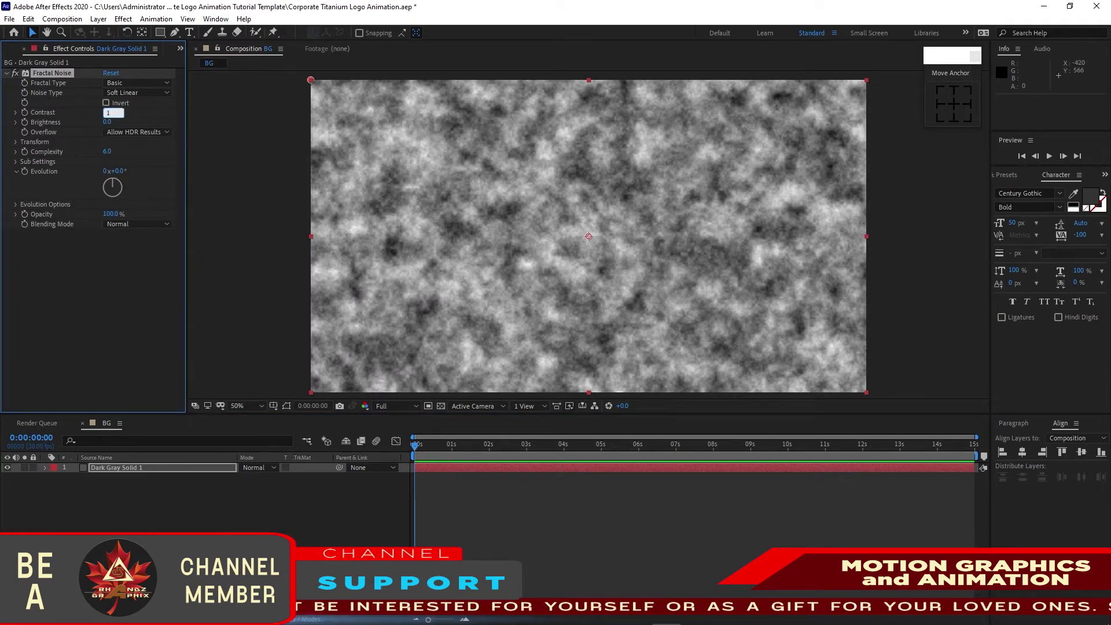
pyautogui.write('74')
# Set the Fractal Noise transform Scale to 271, keeping uniform scaling
pyautogui.click(16, 142)
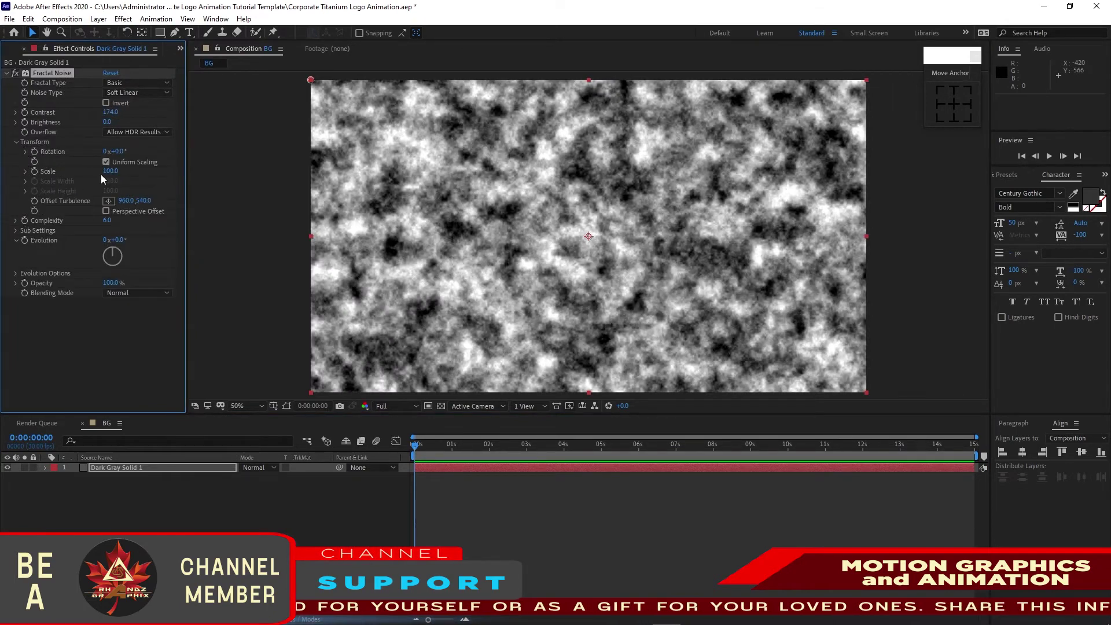
pyautogui.click(111, 172)
pyautogui.write('2')
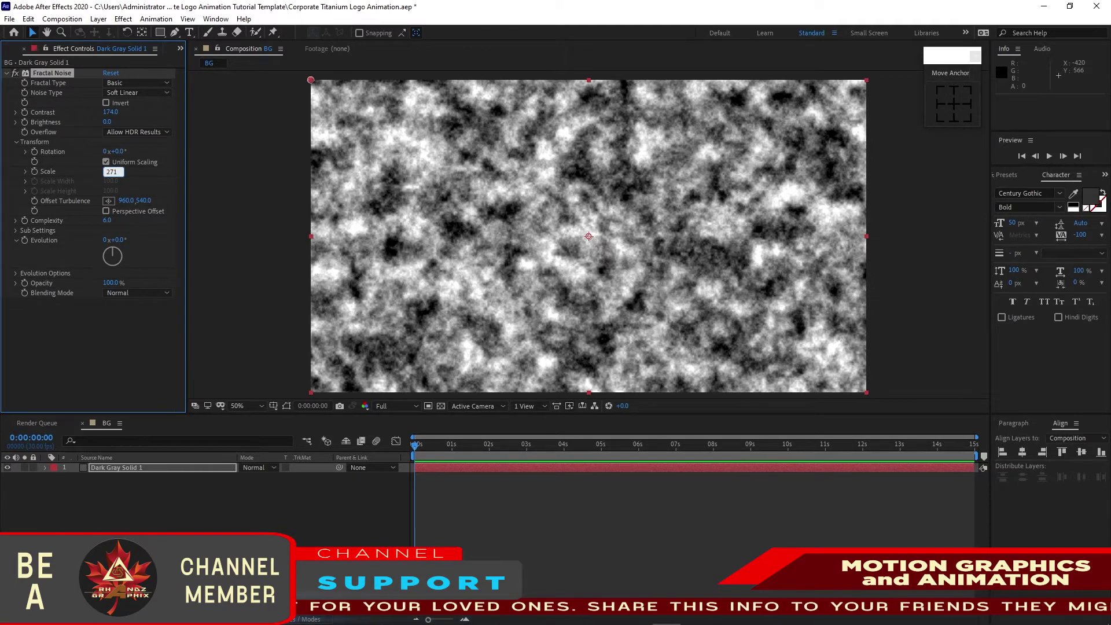
pyautogui.write('71')
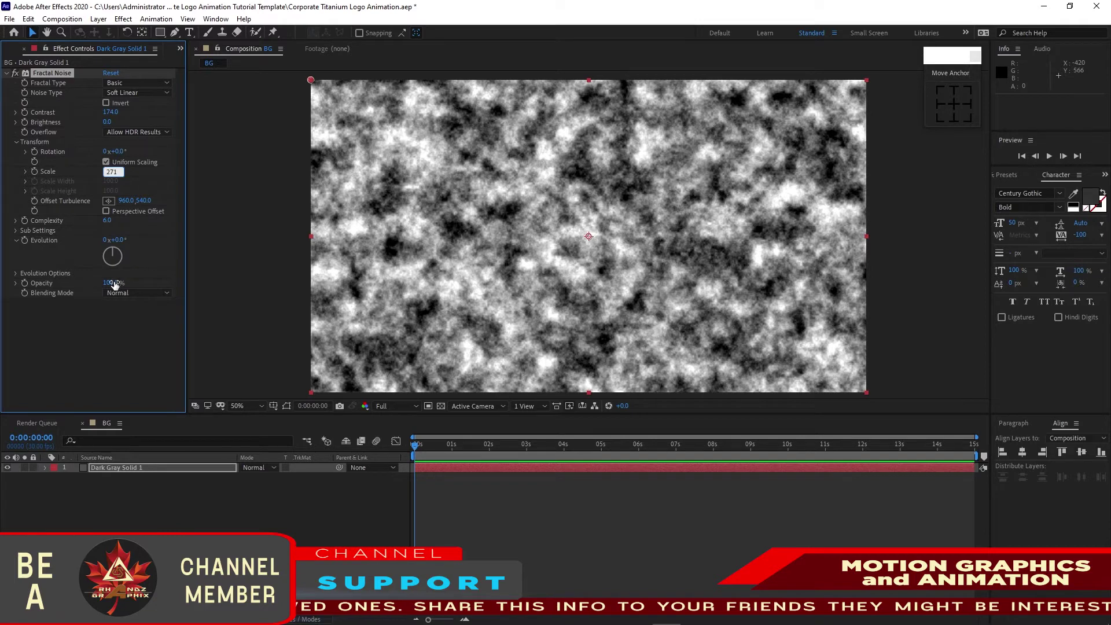
pyautogui.press('Return')
# Set the Fractal Noise Opacity to 20% and its Blending Mode to Multiply
pyautogui.click(106, 299)
pyautogui.write('20')
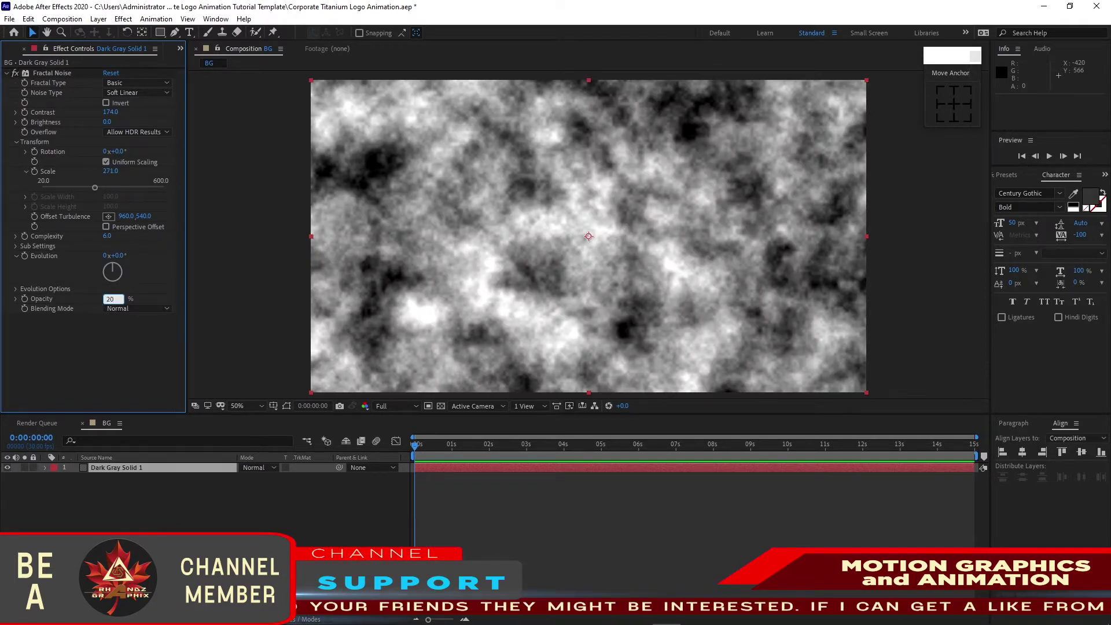
pyautogui.click(134, 311)
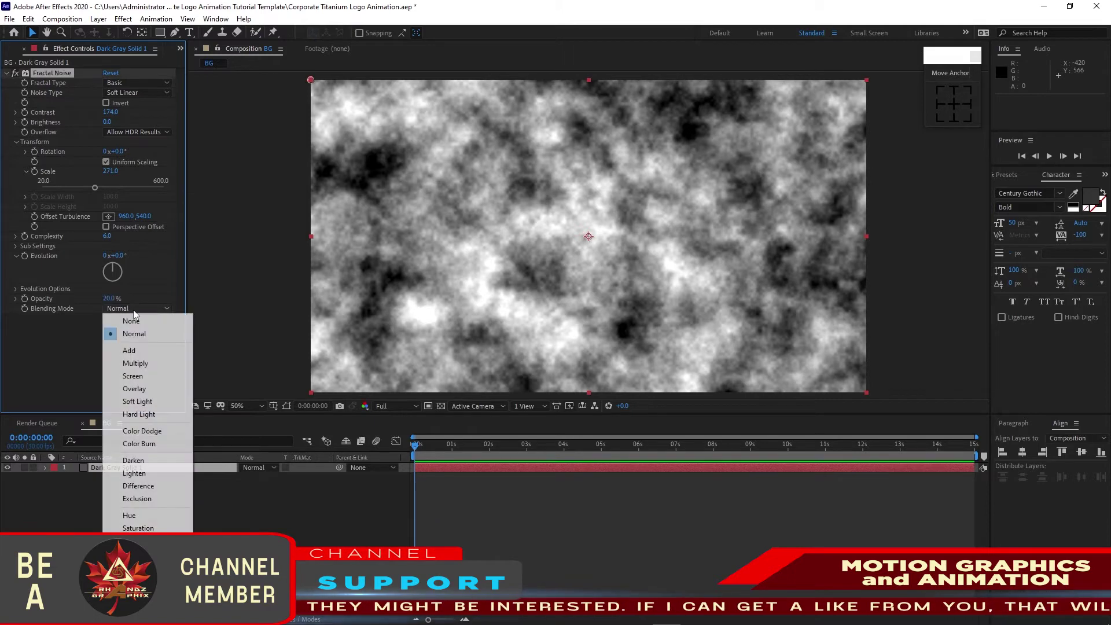
pyautogui.click(146, 366)
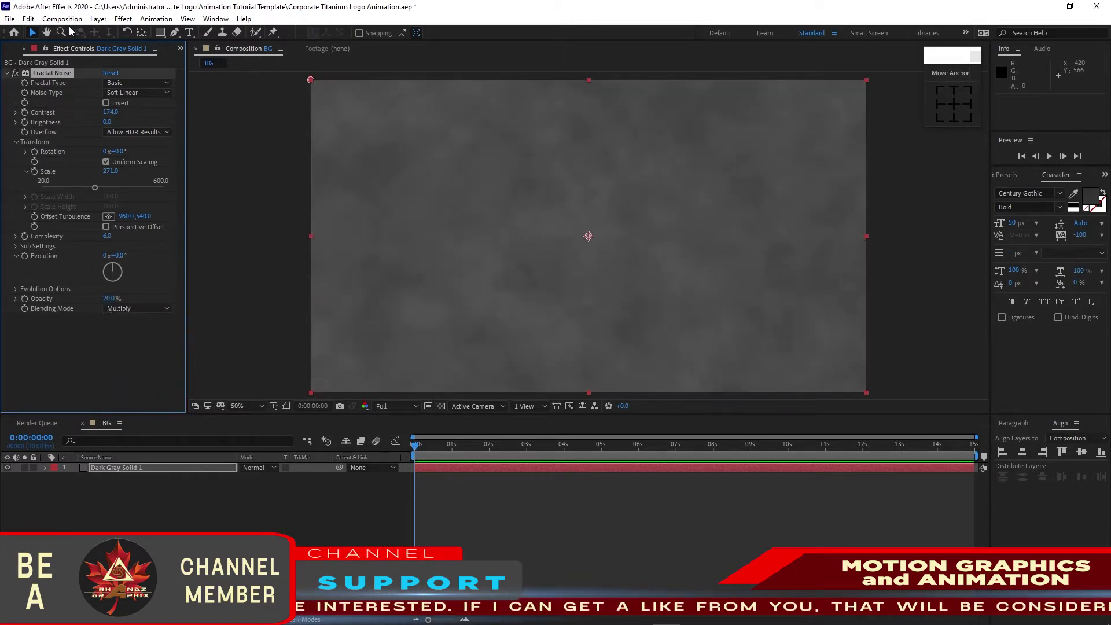
# Create another 1920 x 1080 px, 30 fps, 15-second composition named Logo Placeholder
pyautogui.click(62, 19)
pyautogui.click(66, 29)
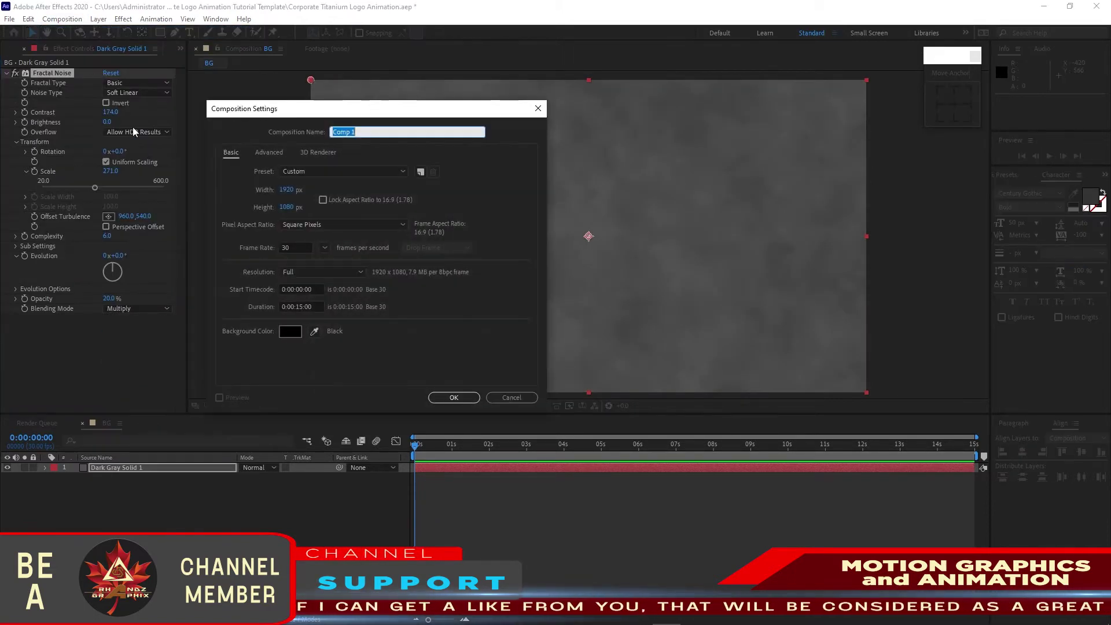
pyautogui.write('Logo P')
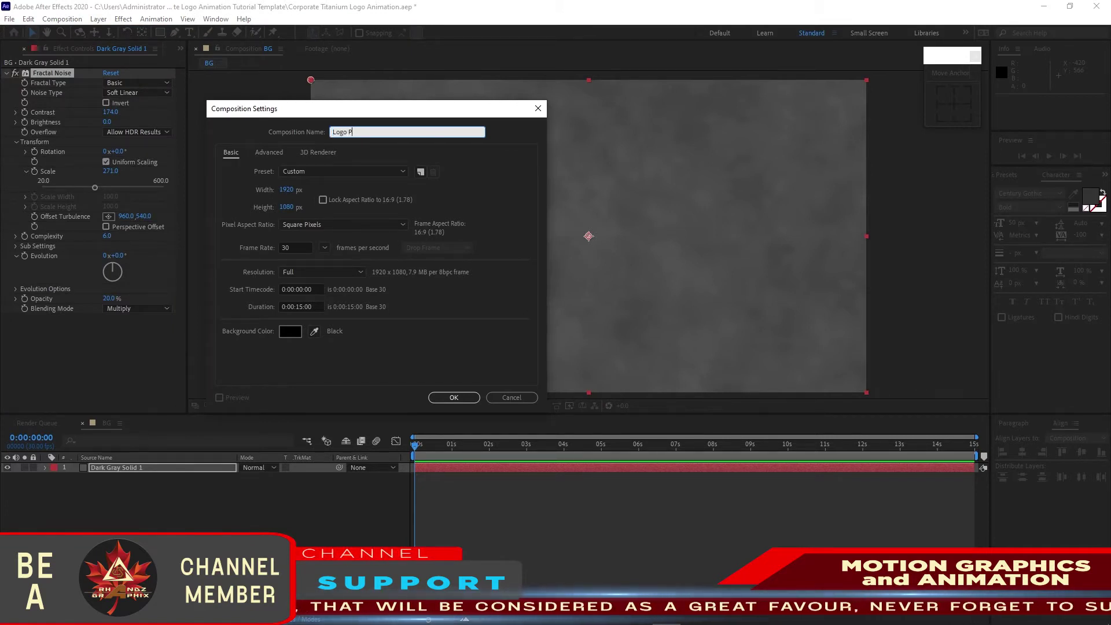
pyautogui.write('laceholder')
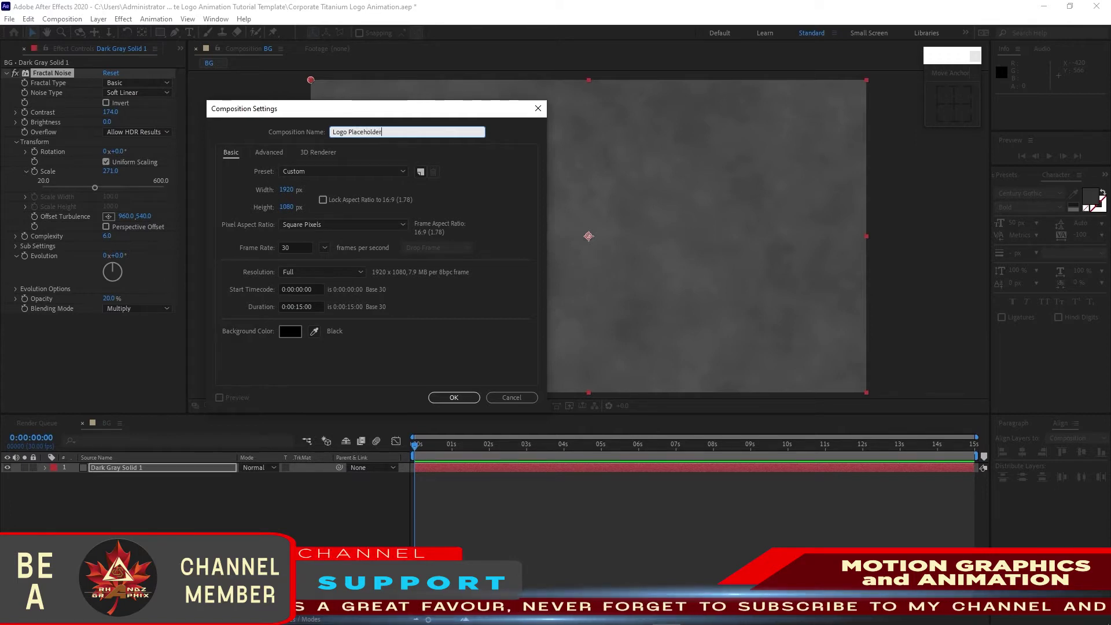
pyautogui.click(441, 398)
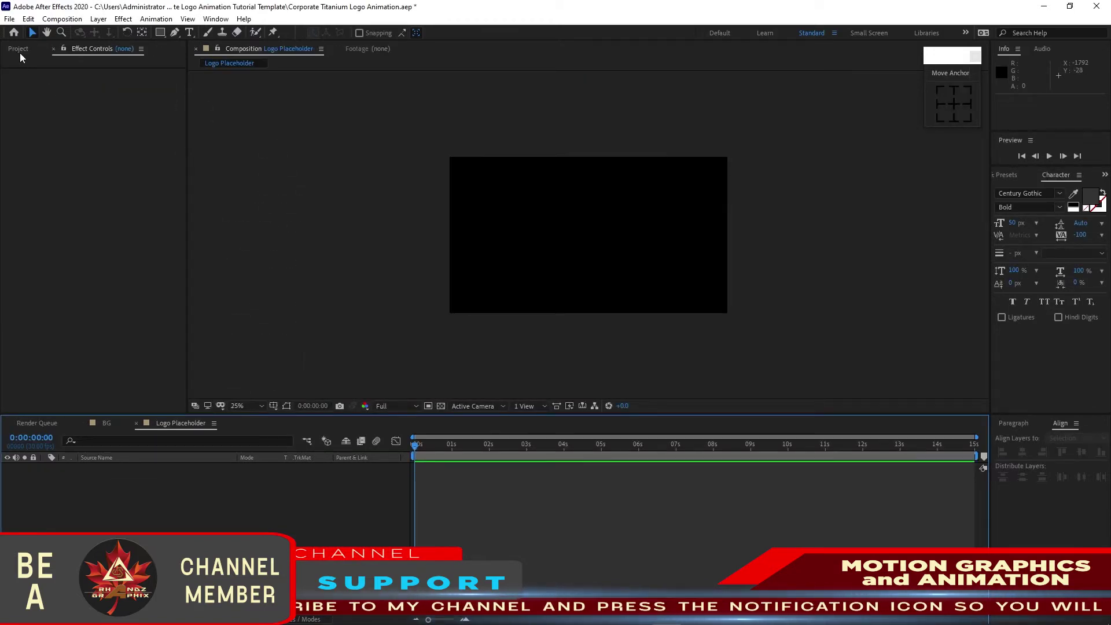
# Add Graphic Services-01.png from the Image folder in Assets to the Logo Placeholder composition as a layer
pyautogui.click(19, 51)
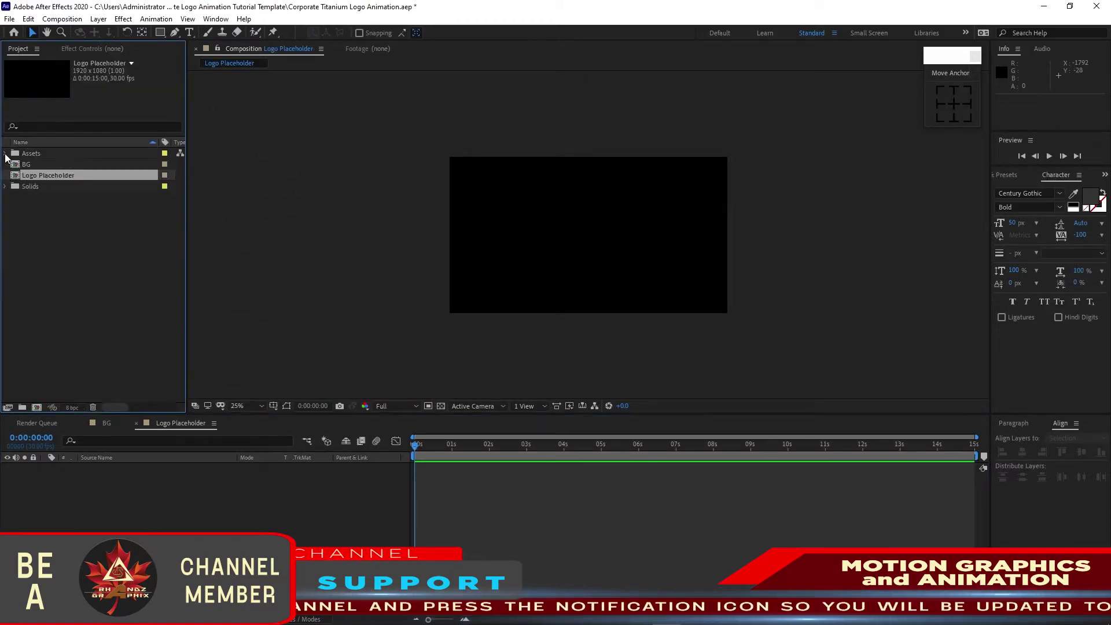
pyautogui.click(6, 155)
pyautogui.click(17, 165)
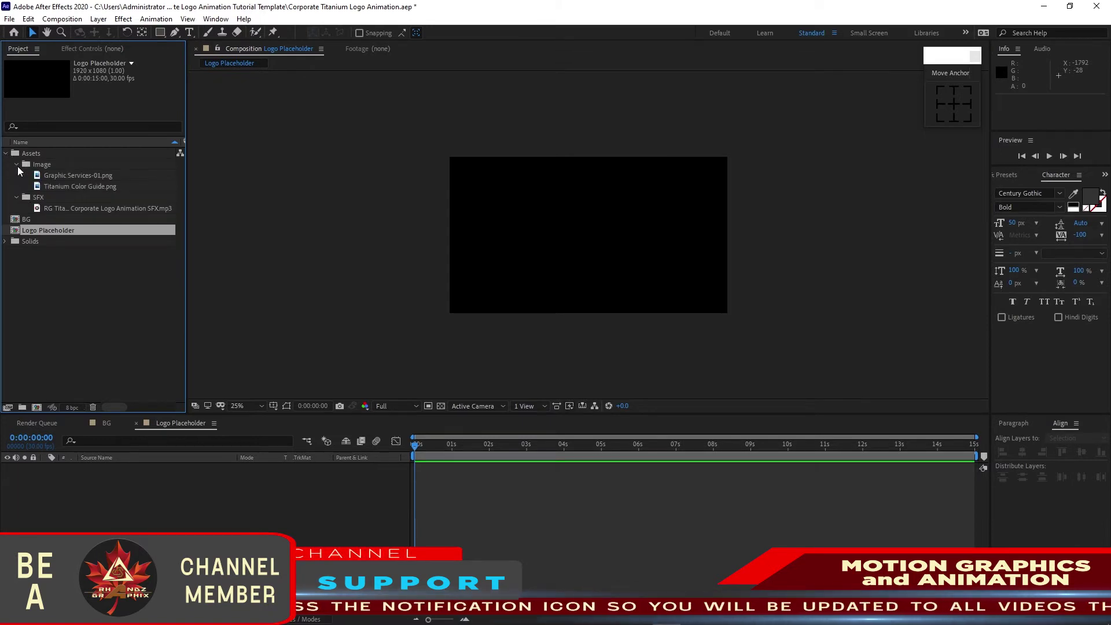
pyautogui.moveTo(68, 178); pyautogui.dragTo(162, 494)
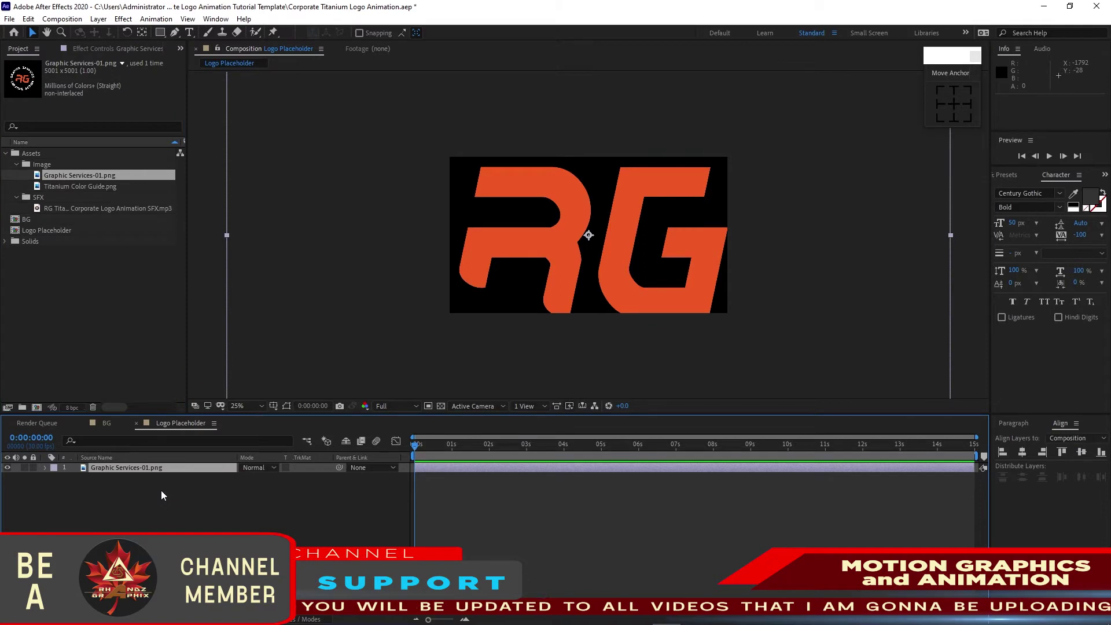
# Scale the Graphic Services-01.png logo layer down to 22%
pyautogui.press('s')
pyautogui.click(256, 477)
pyautogui.write('22')
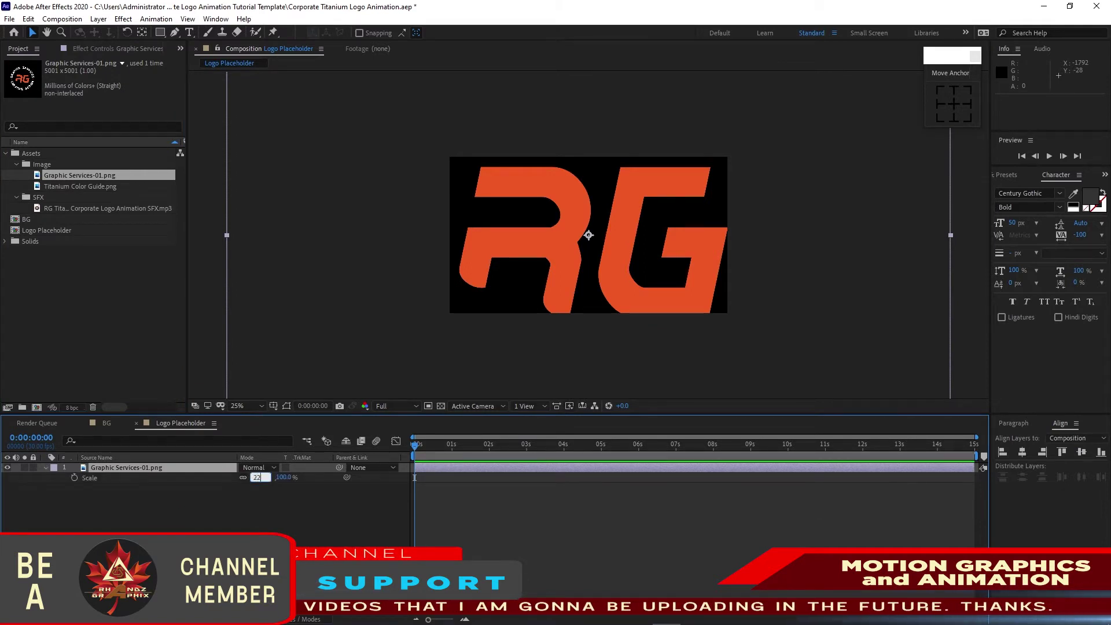
pyautogui.click(415, 477)
# Show the title/action safe guides and move the logo layer up to position 960, 416
pyautogui.click(273, 406)
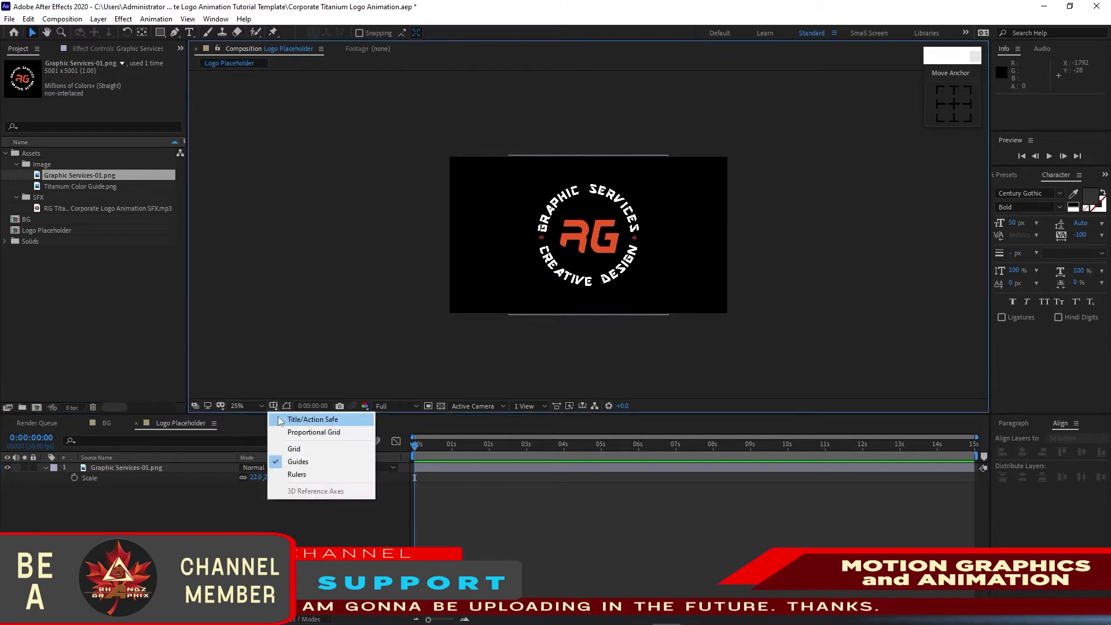
pyautogui.click(282, 422)
pyautogui.click(224, 467)
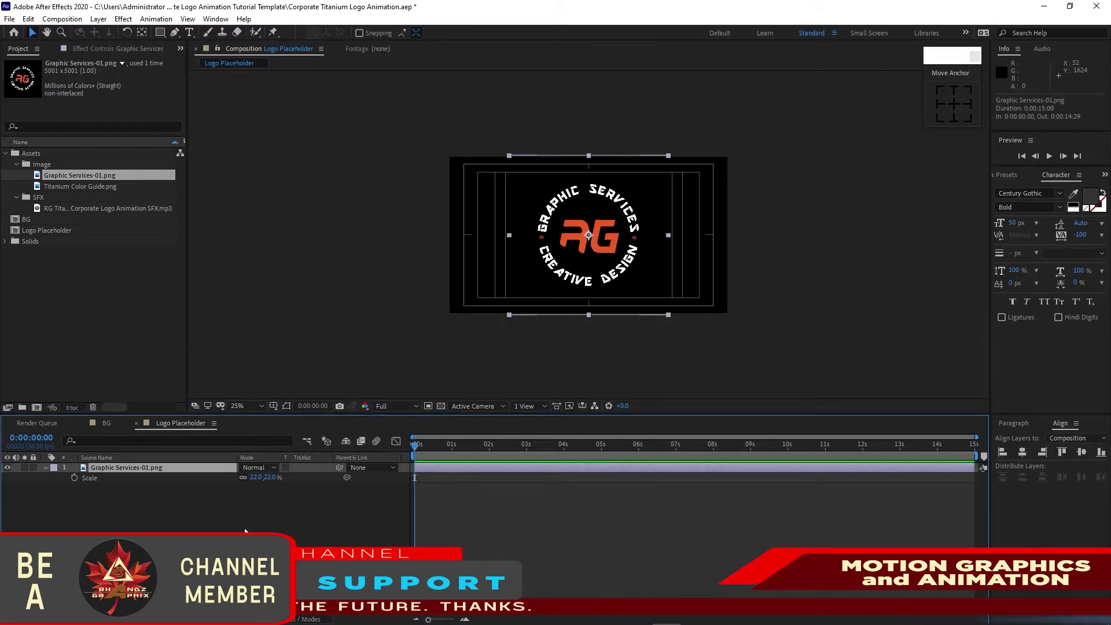
pyautogui.press('p')
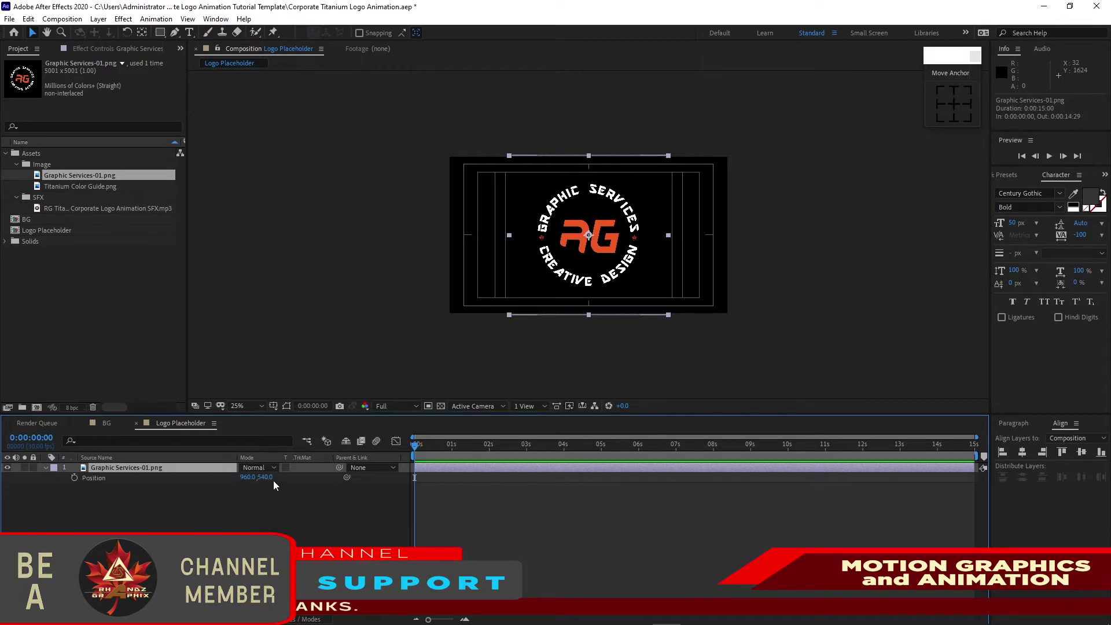
pyautogui.moveTo(265, 478); pyautogui.dragTo(207, 470)
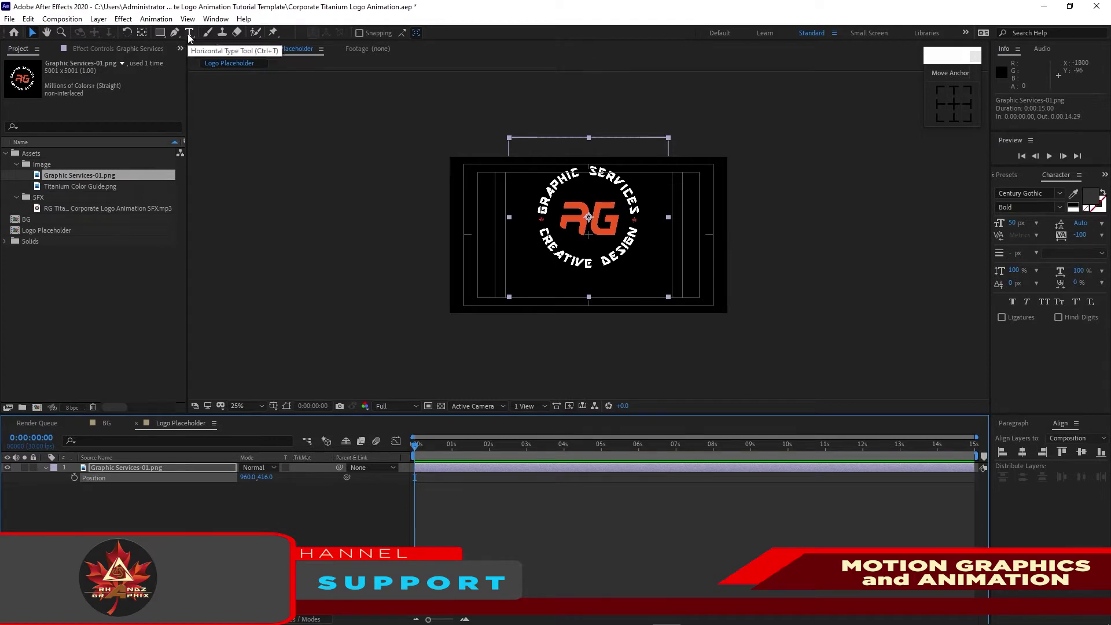
# Create a text layer reading COMPANY below the logo with the Horizontal Type tool
pyautogui.hotkey('ctrl', 't')
pyautogui.click(520, 273)
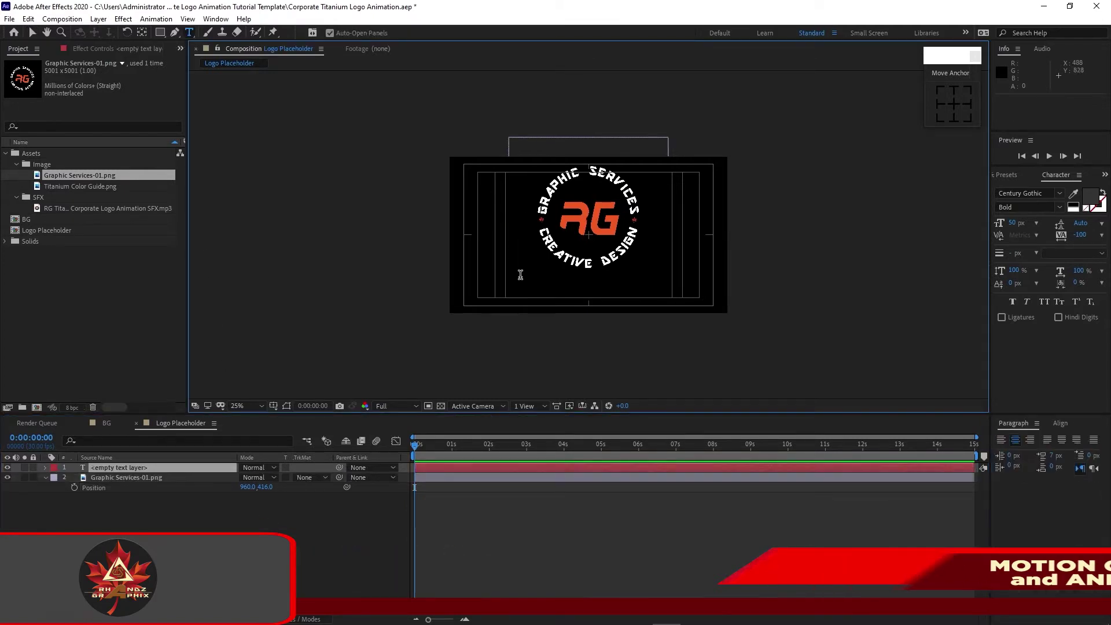
pyautogui.write('COMPANY')
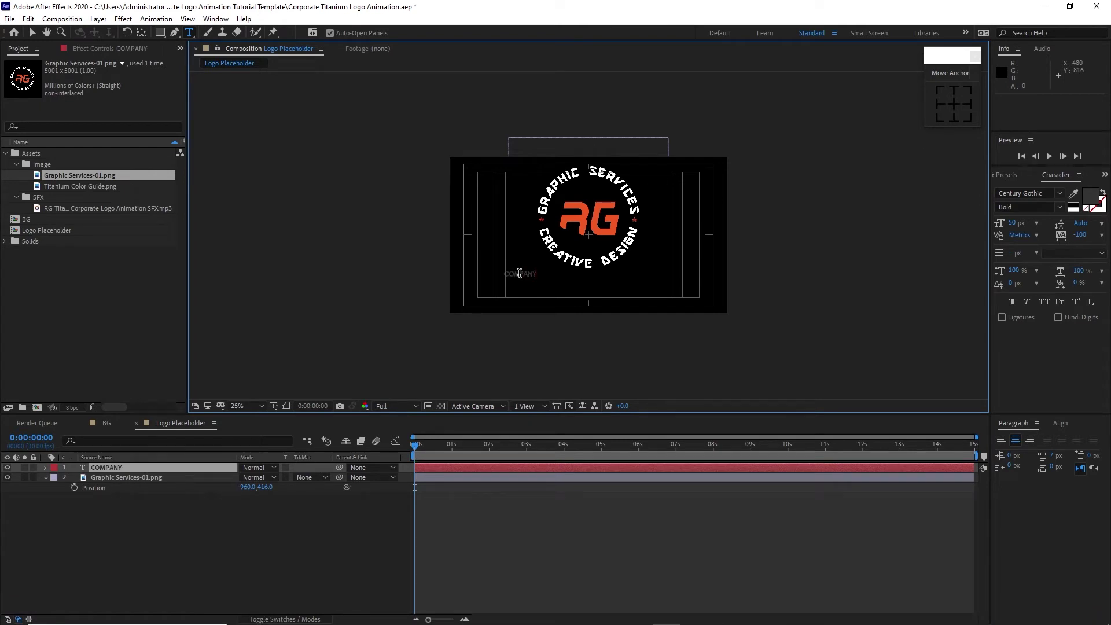
pyautogui.click(32, 33)
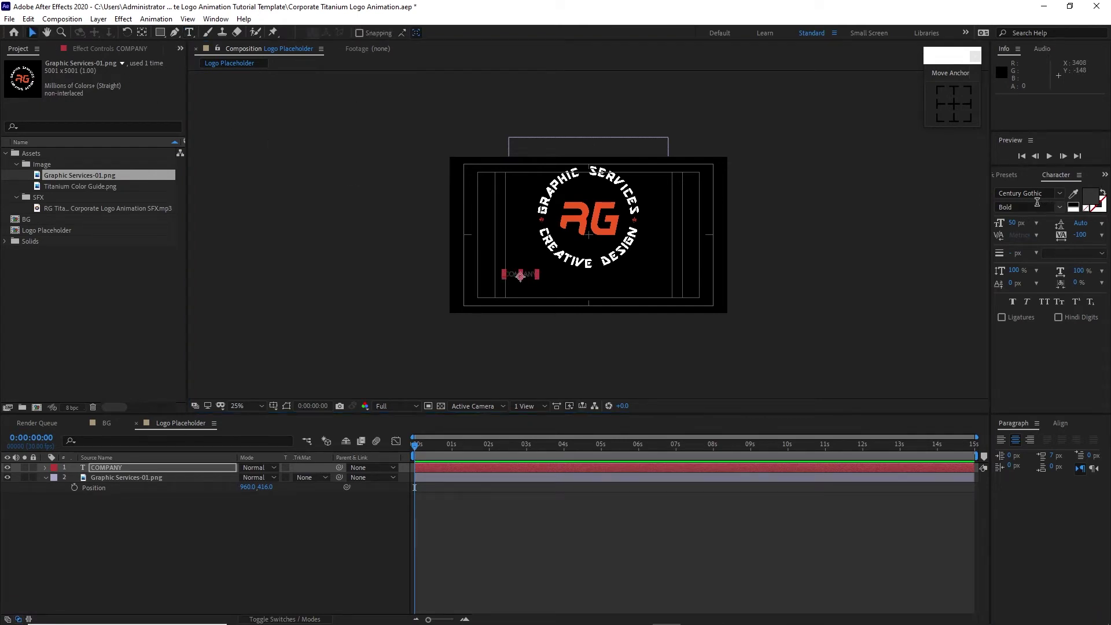
# Set the font size of the COMPANY text layer to 180 px
pyautogui.click(1014, 224)
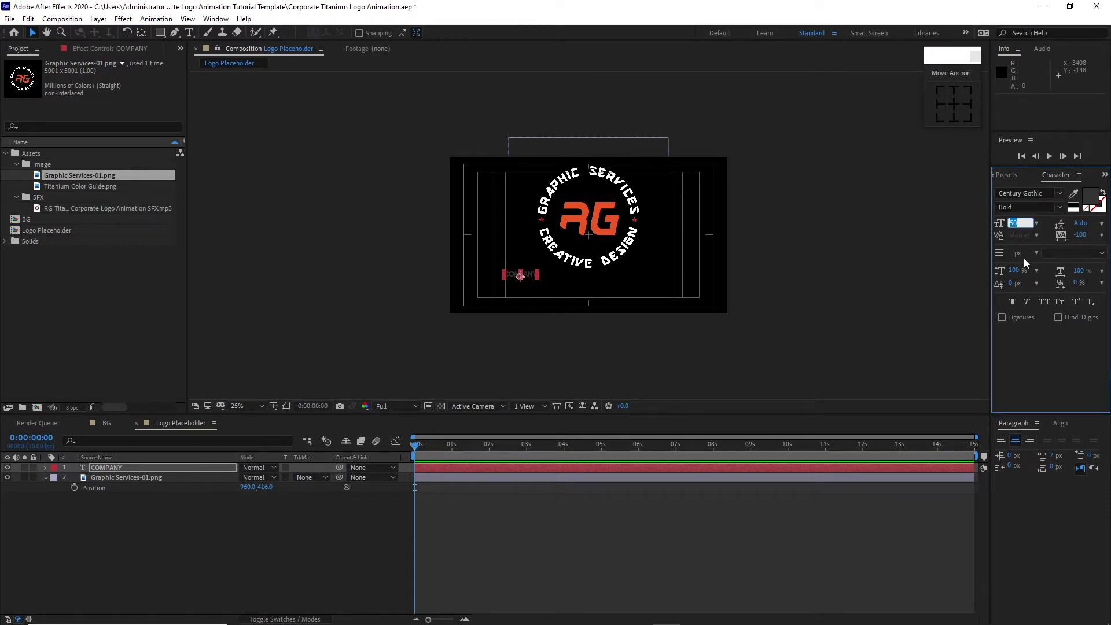
pyautogui.press('capslock')
pyautogui.write('180')
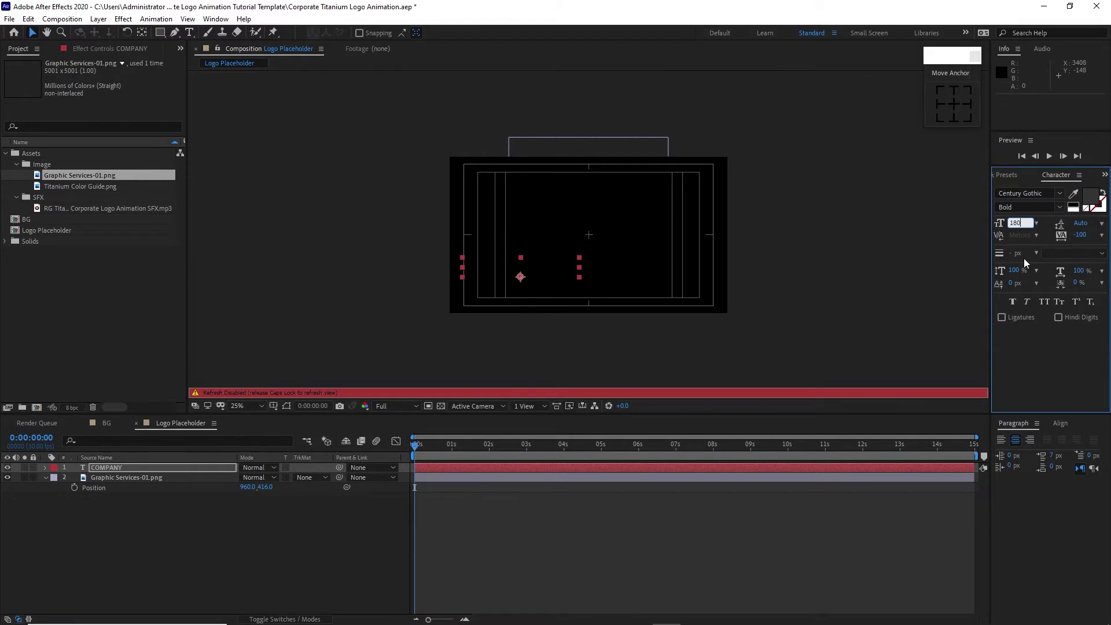
pyautogui.press('capslock')
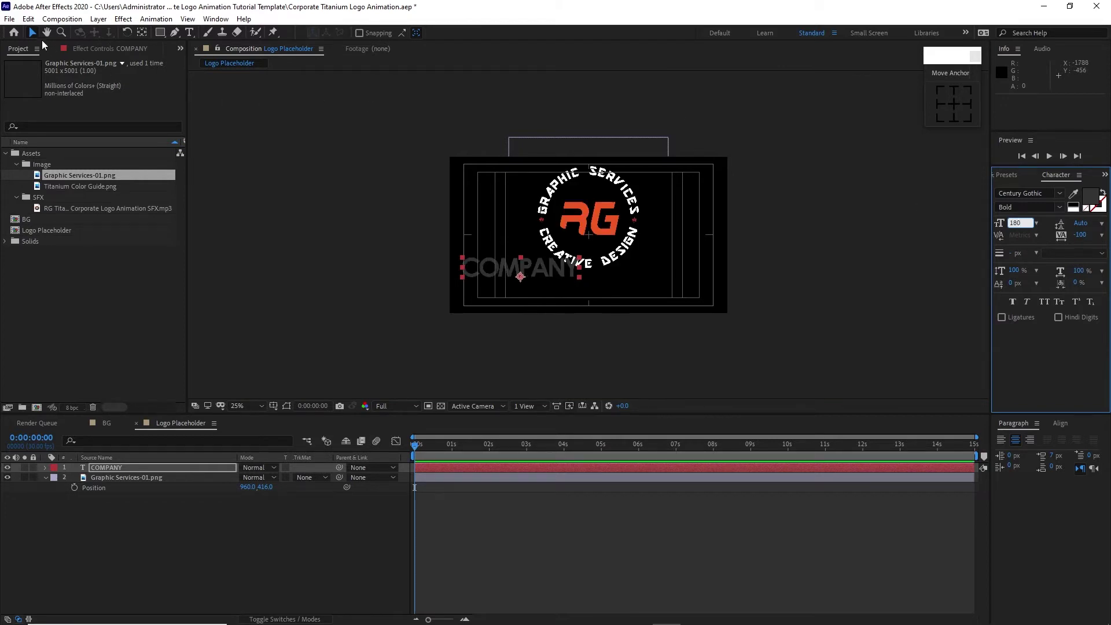
# Move the COMPANY text just below the circular logo and centre it horizontally in the composition
pyautogui.moveTo(524, 278); pyautogui.dragTo(591, 297)
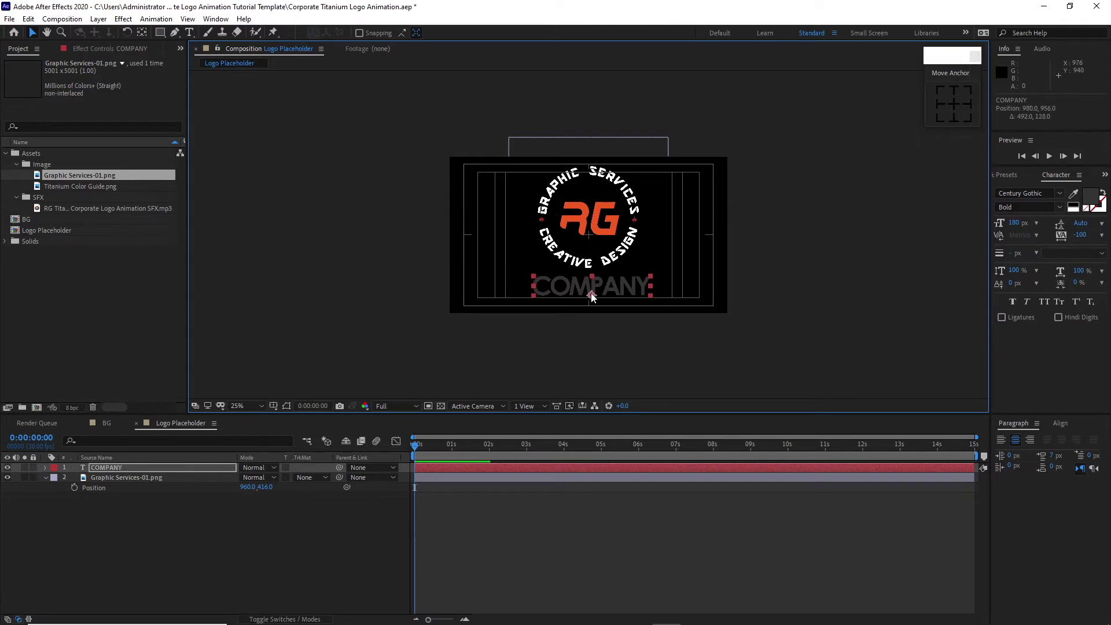
pyautogui.click(1063, 424)
pyautogui.click(1023, 453)
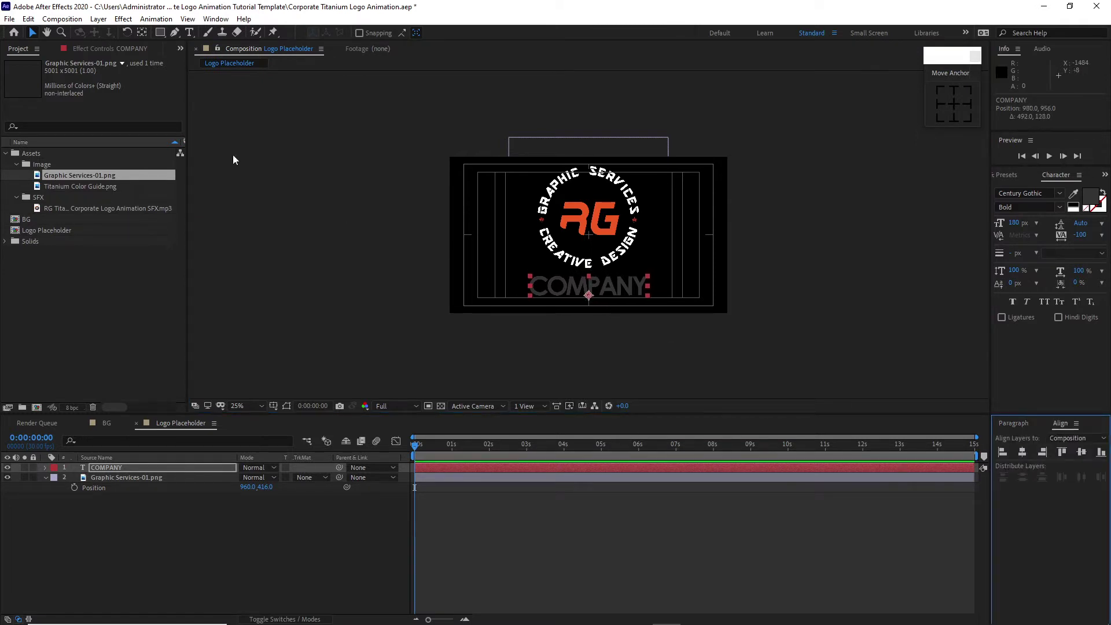
# Create a second text layer reading TAGLINE with the Horizontal Type tool
pyautogui.click(190, 33)
pyautogui.click(471, 212)
pyautogui.write('TAGLINE')
pyautogui.click(33, 34)
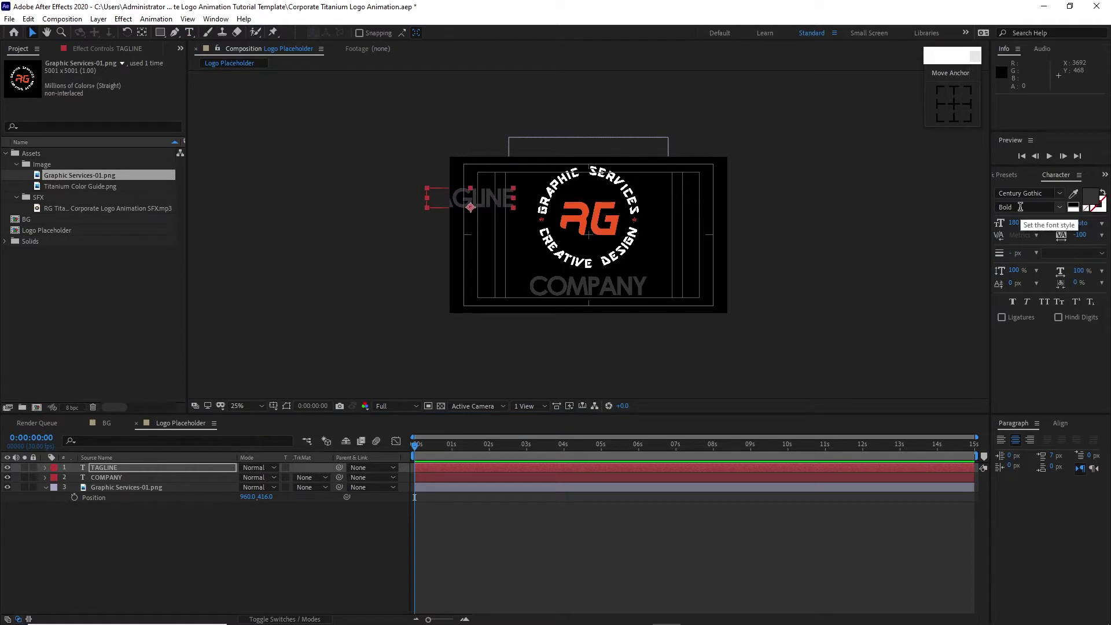
# Set the TAGLINE text to 50 px and place it below COMPANY, centred horizontally in the composition
pyautogui.click(1015, 223)
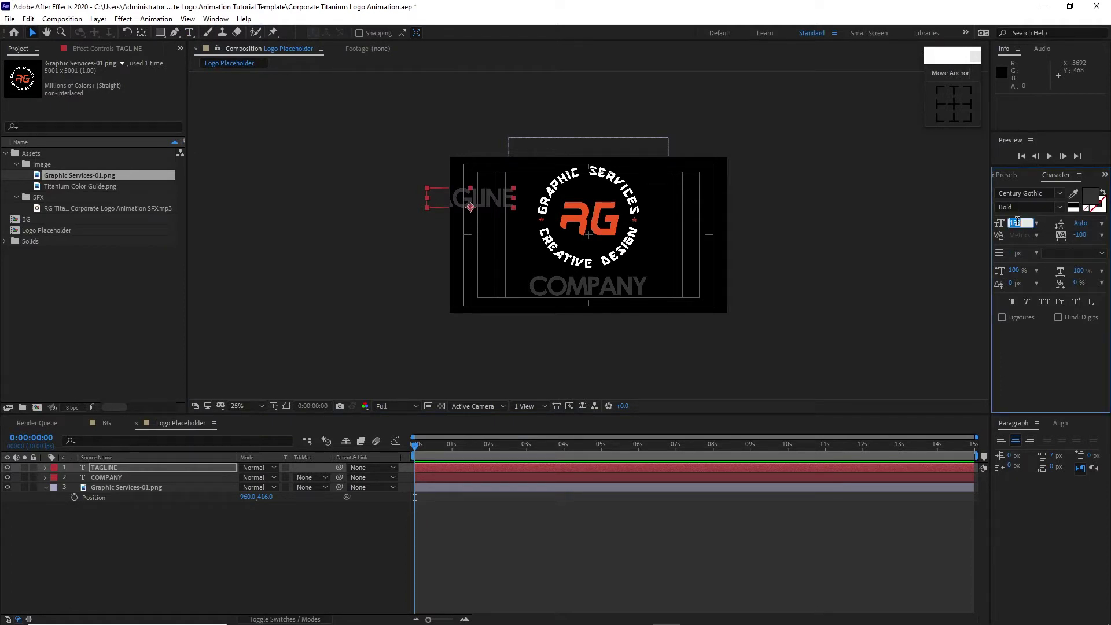
pyautogui.write('50')
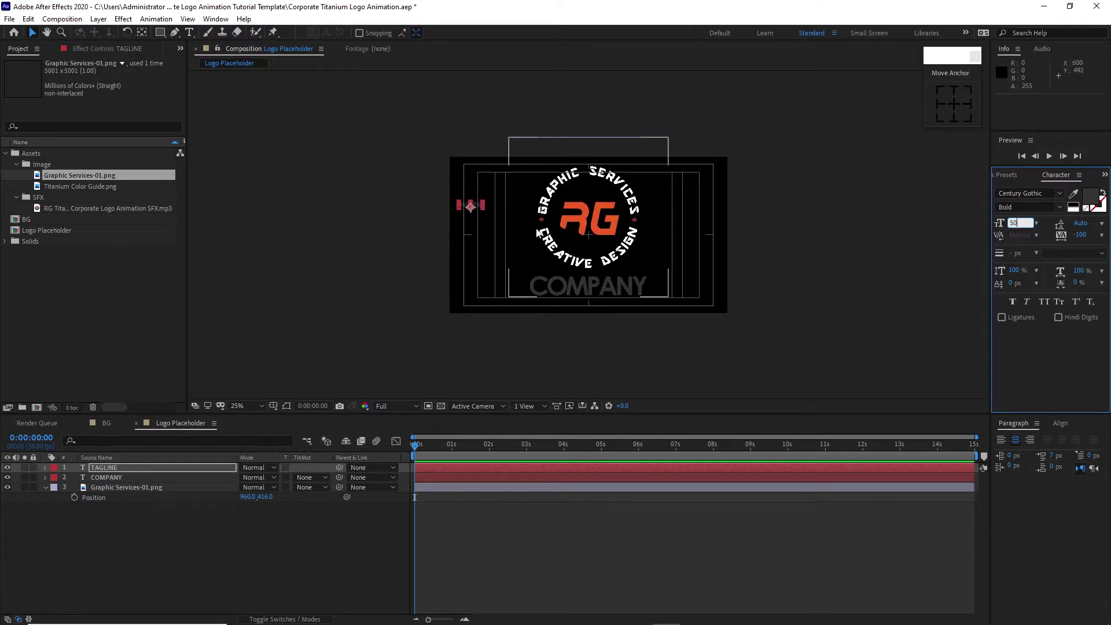
pyautogui.moveTo(468, 211); pyautogui.dragTo(596, 310)
pyautogui.click(165, 467)
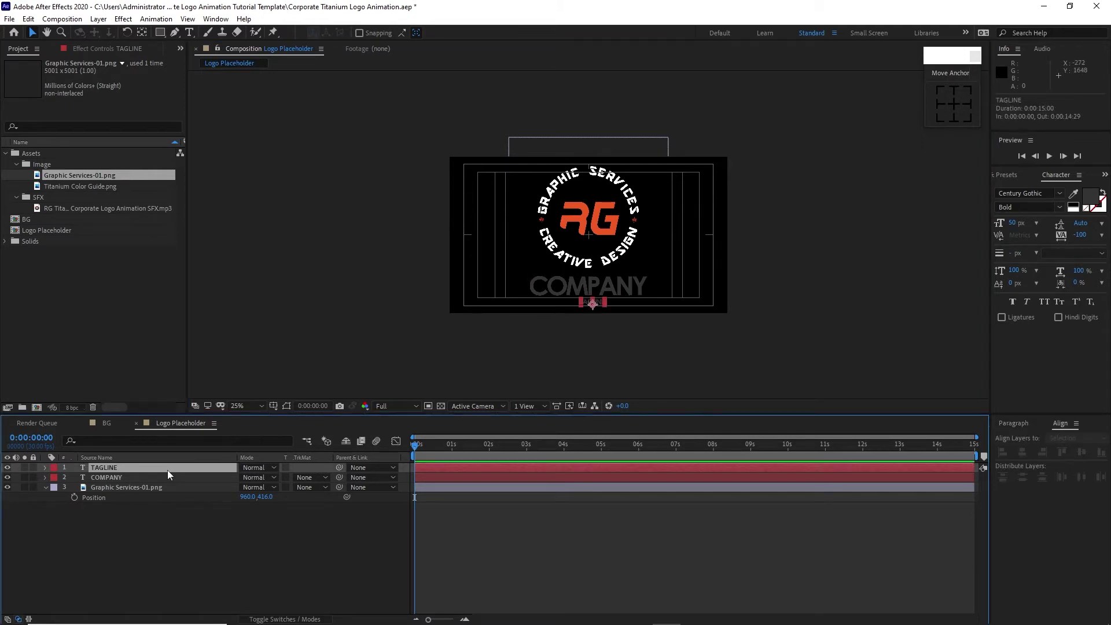
pyautogui.click(1023, 453)
pyautogui.press('F2')
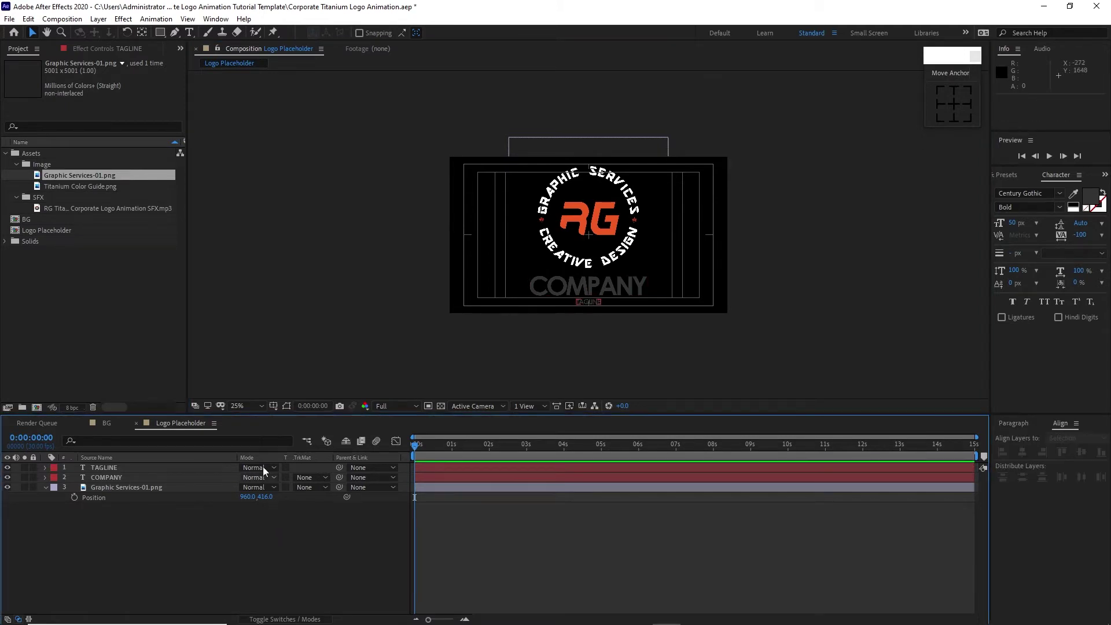
# Create a new composition named Logo Fill and add the Logo Placeholder composition to it as a layer
pyautogui.click(63, 19)
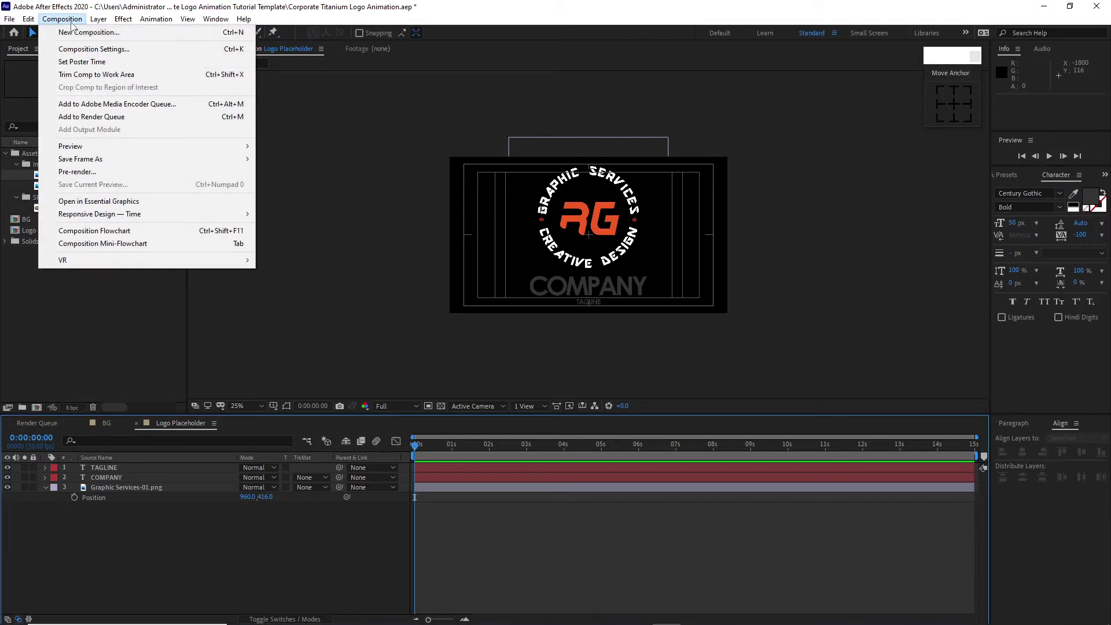
pyautogui.click(78, 32)
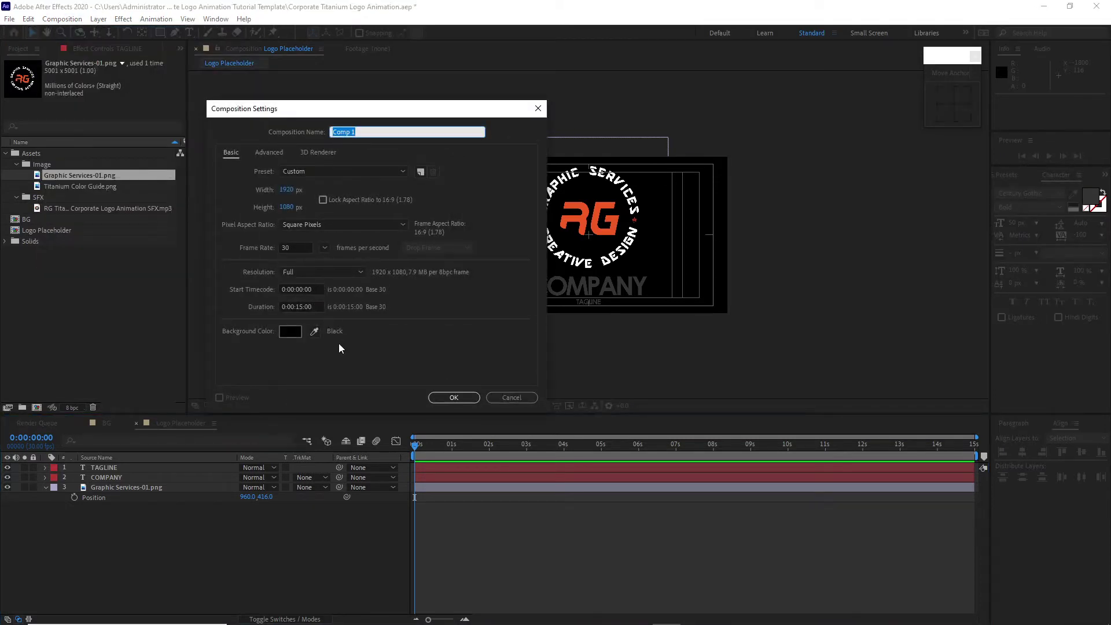
pyautogui.write('Logo Fill')
pyautogui.click(453, 398)
pyautogui.moveTo(73, 183); pyautogui.dragTo(91, 502)
pyautogui.click(43, 244)
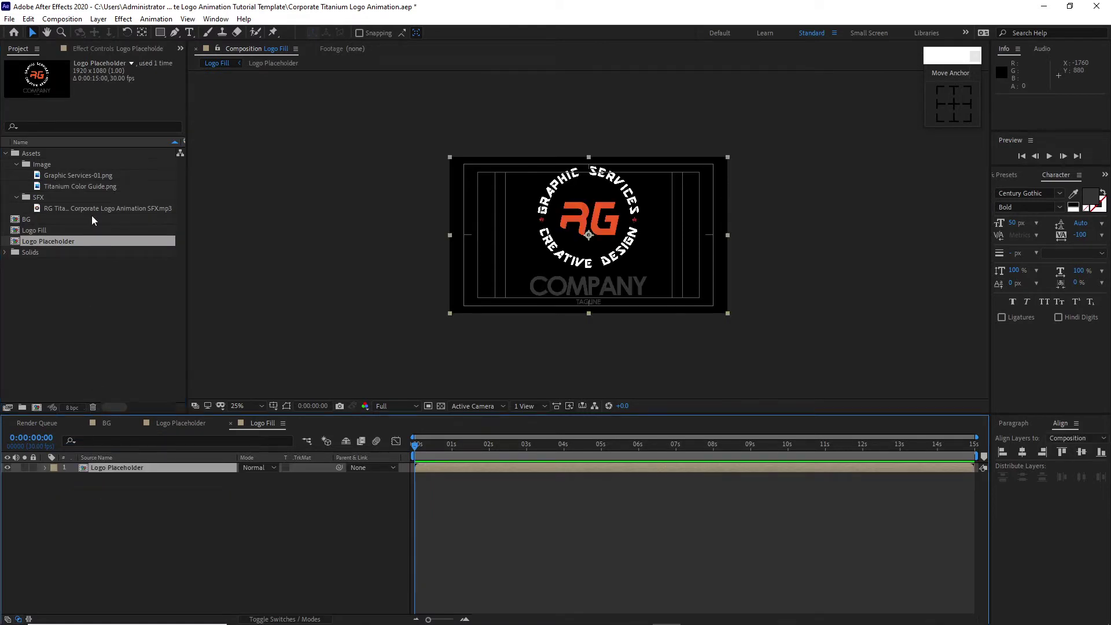
# Apply the Fill effect to the Logo Placeholder layer in Logo Fill and set its color to white
pyautogui.click(123, 19)
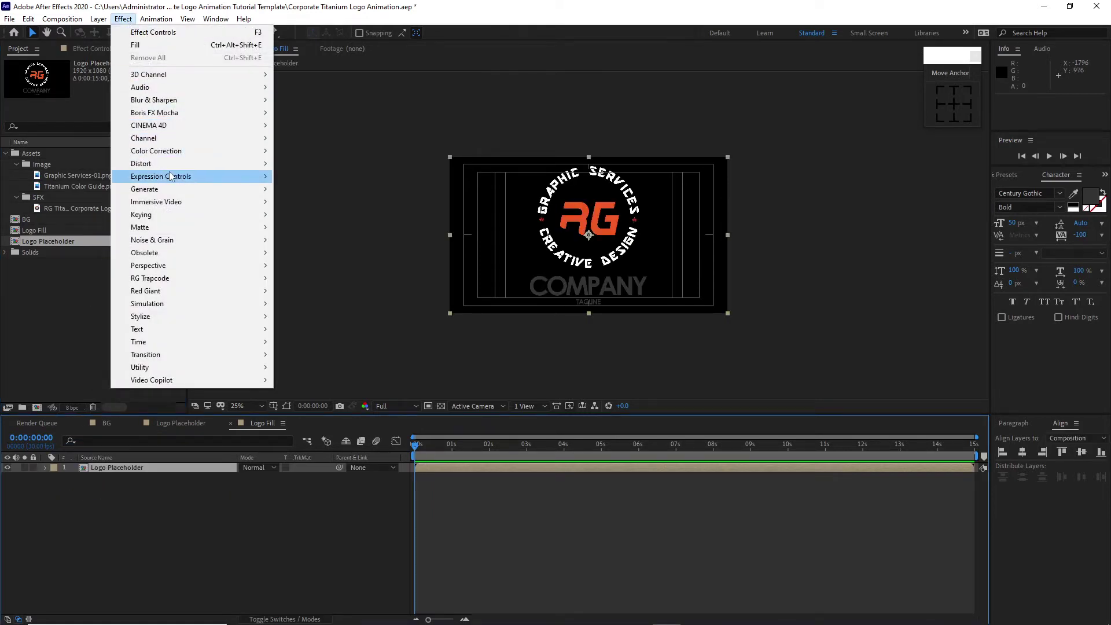
pyautogui.moveTo(202, 195)
pyautogui.click(296, 380)
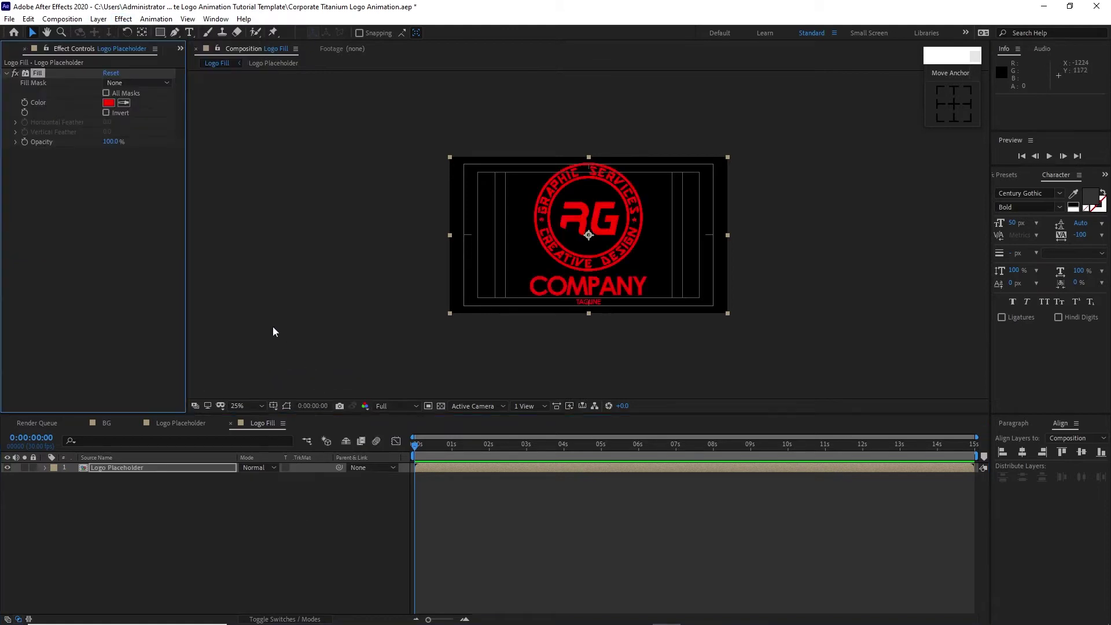
pyautogui.click(108, 103)
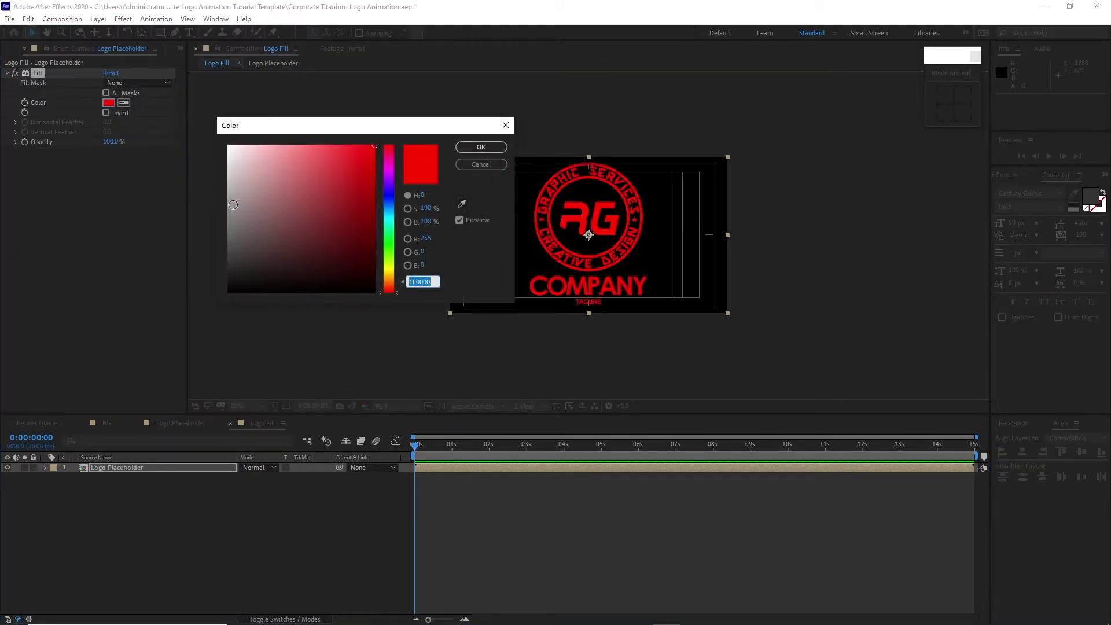
pyautogui.moveTo(233, 206); pyautogui.dragTo(207, 143)
pyautogui.click(481, 147)
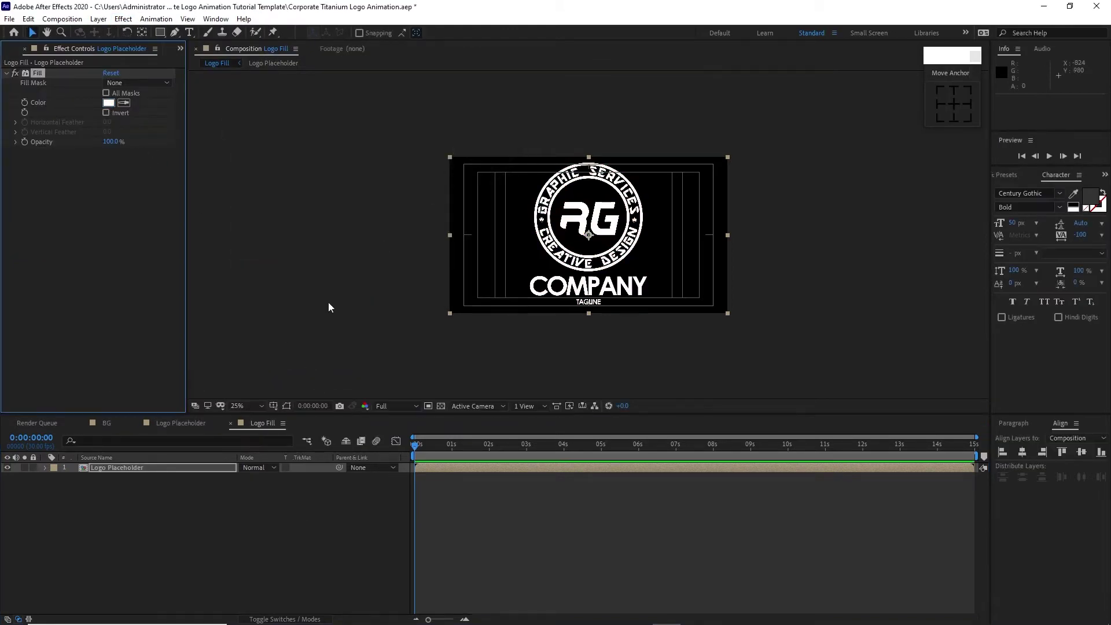
# Create a new composition named Titanium Logo Animation with a width of 2600 px and a height of 1500 px
pyautogui.hotkey('ctrl', '0')
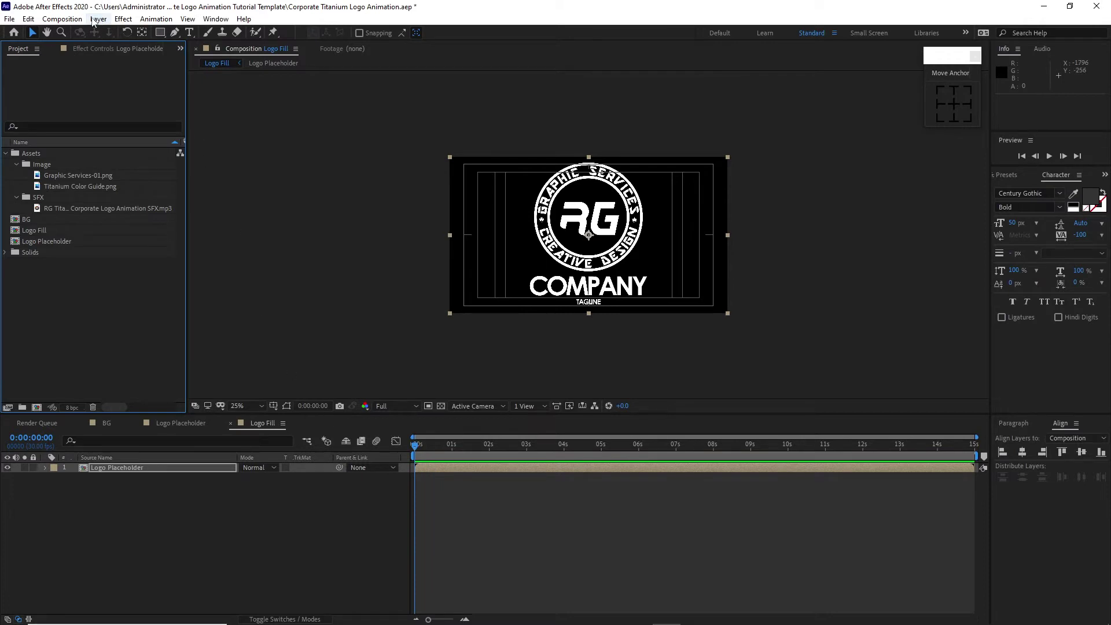
pyautogui.click(61, 19)
pyautogui.click(76, 34)
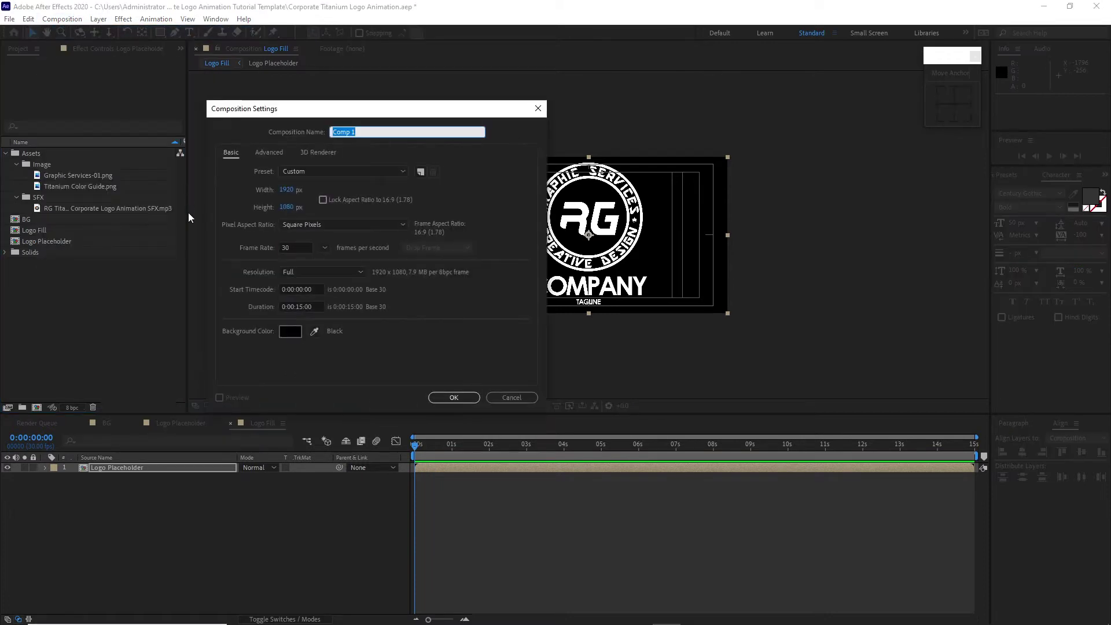
pyautogui.write('T')
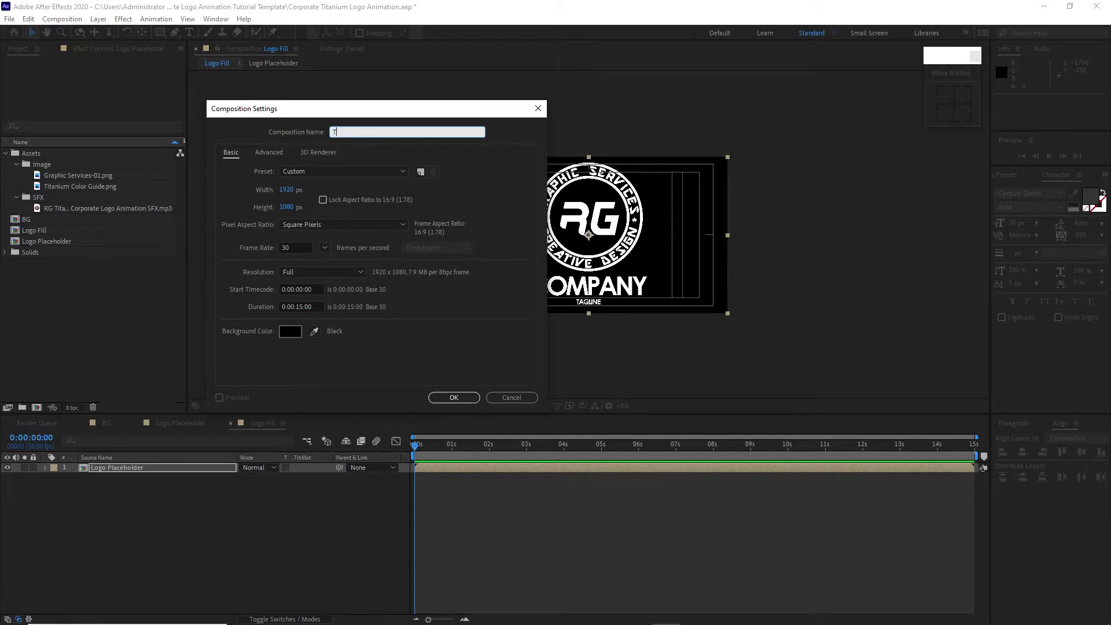
pyautogui.write('itanium Logo Animation')
pyautogui.click(287, 189)
pyautogui.write('2600')
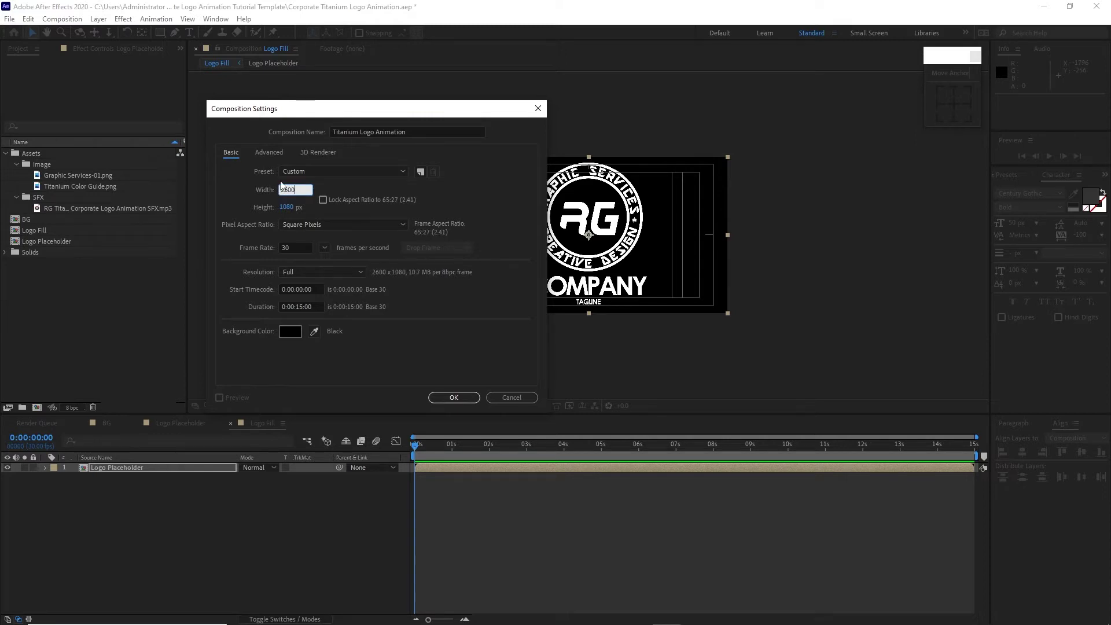
pyautogui.click(292, 207)
pyautogui.write('1500')
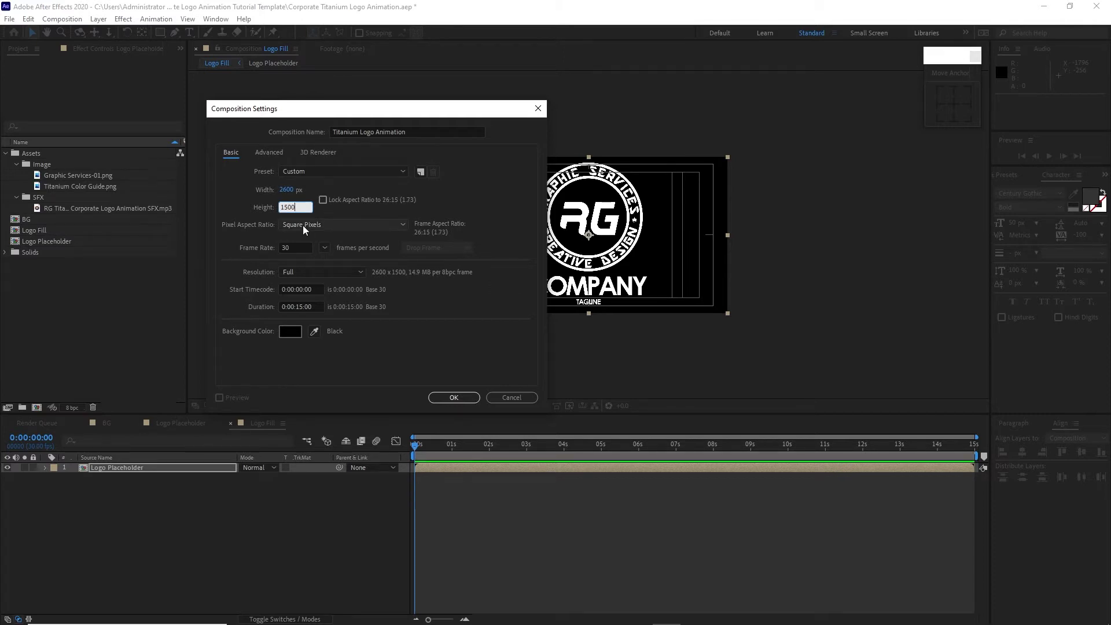
pyautogui.click(454, 397)
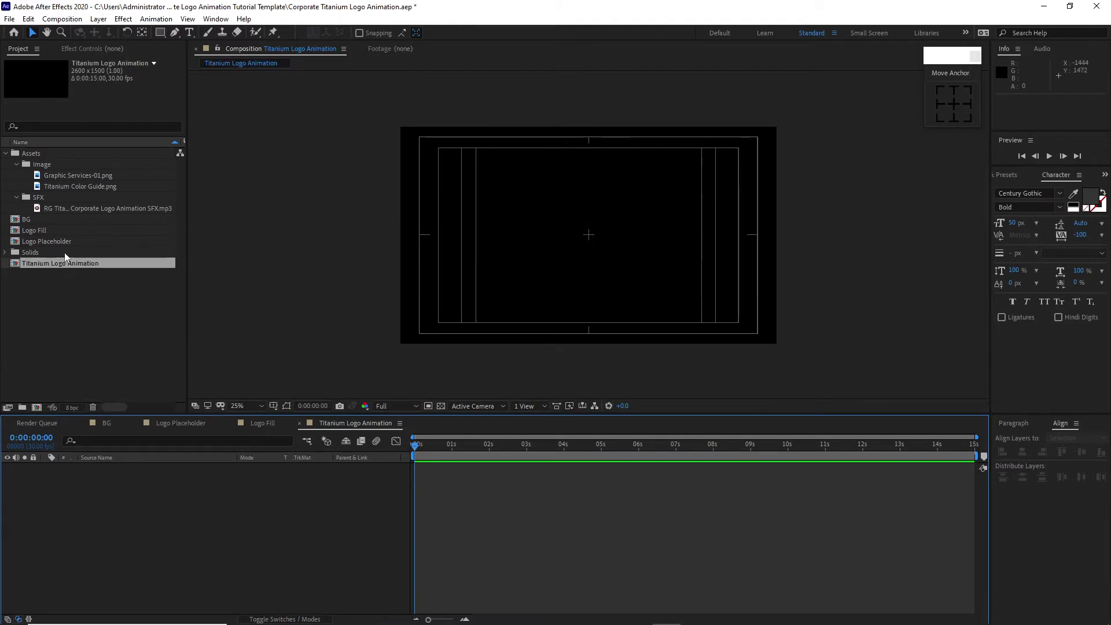
# Add the BG composition to Titanium Logo Animation as a layer and scale it to 260%
pyautogui.moveTo(50, 222); pyautogui.dragTo(99, 509)
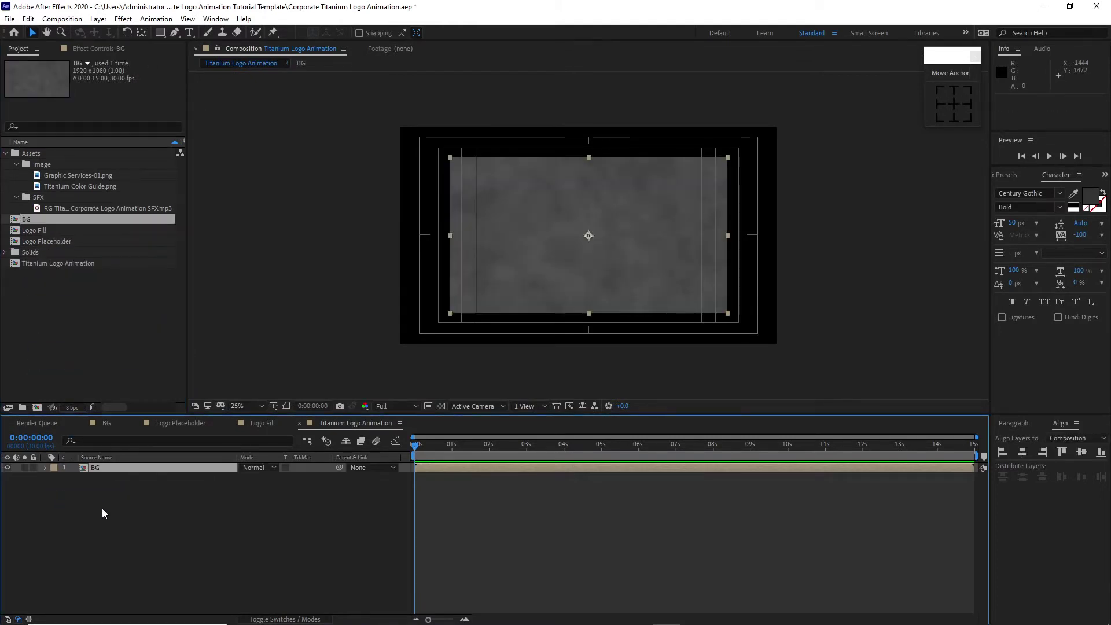
pyautogui.press('s')
pyautogui.click(257, 477)
pyautogui.write('260')
pyautogui.click(262, 534)
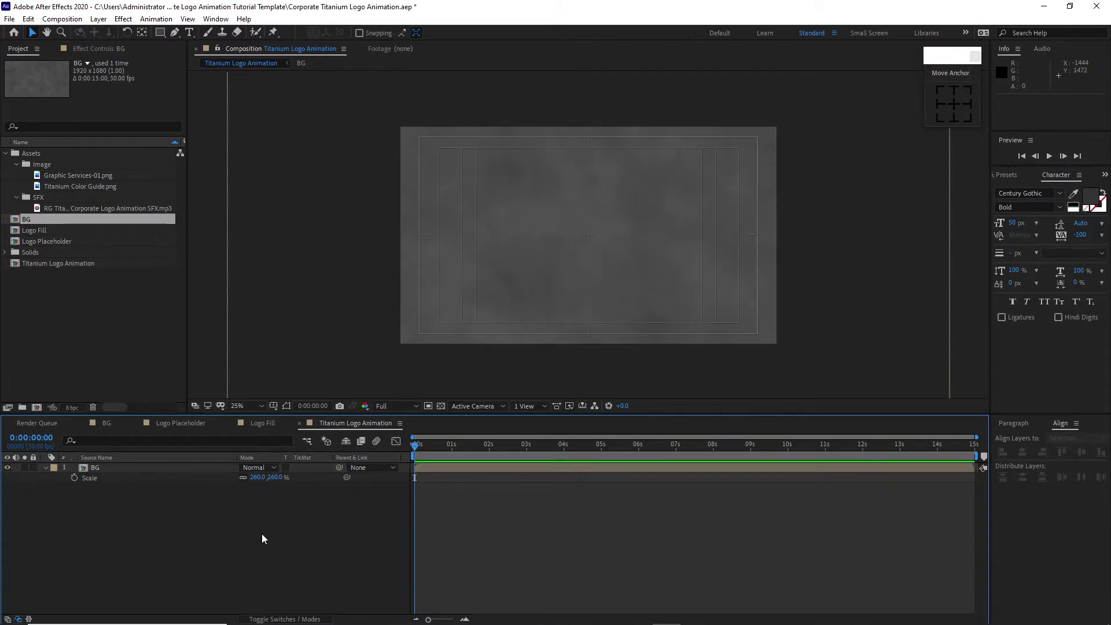
# Make the BG layer 3D and set its position to 1776.5, 368.4, 513.3
pyautogui.click(289, 620)
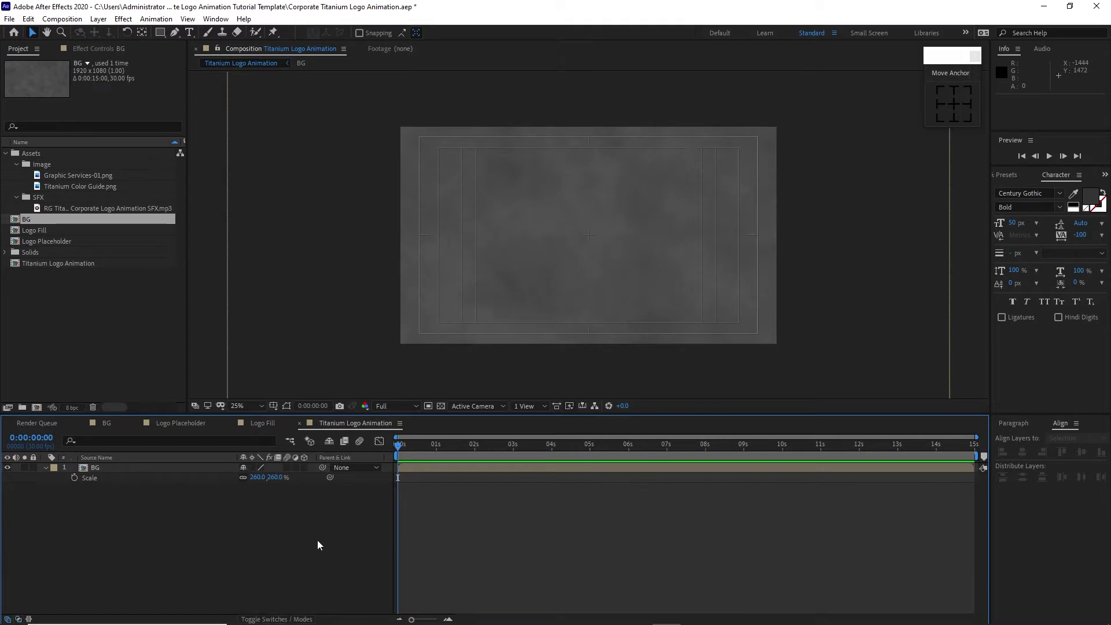
pyautogui.click(304, 467)
pyautogui.hotkey('shift', 'p')
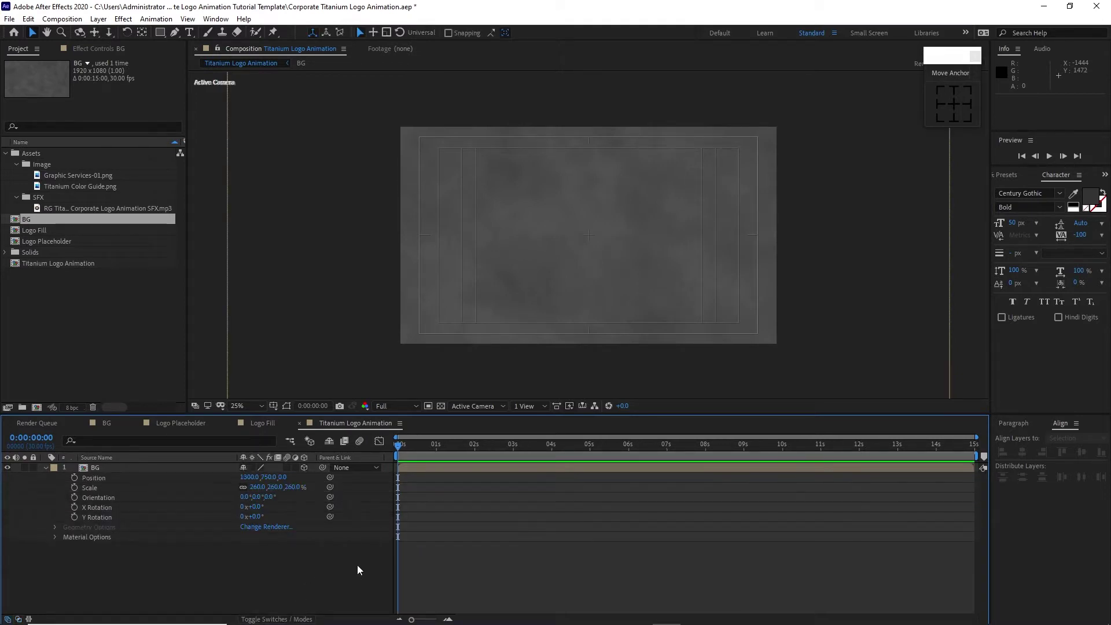
pyautogui.click(250, 477)
pyautogui.write('1776.5')
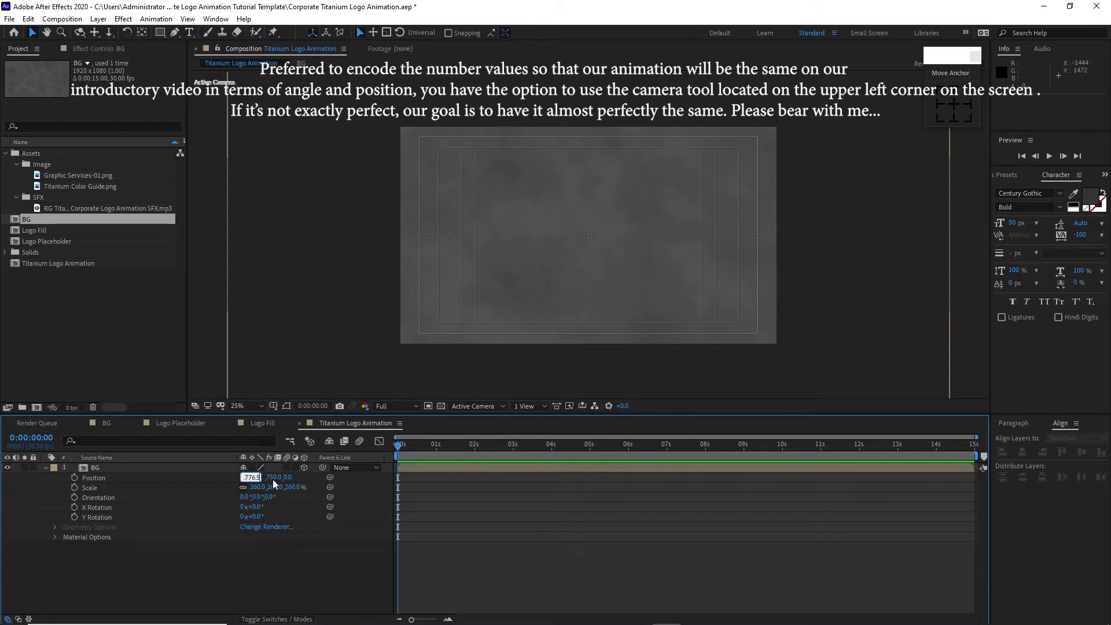
pyautogui.press('Tab')
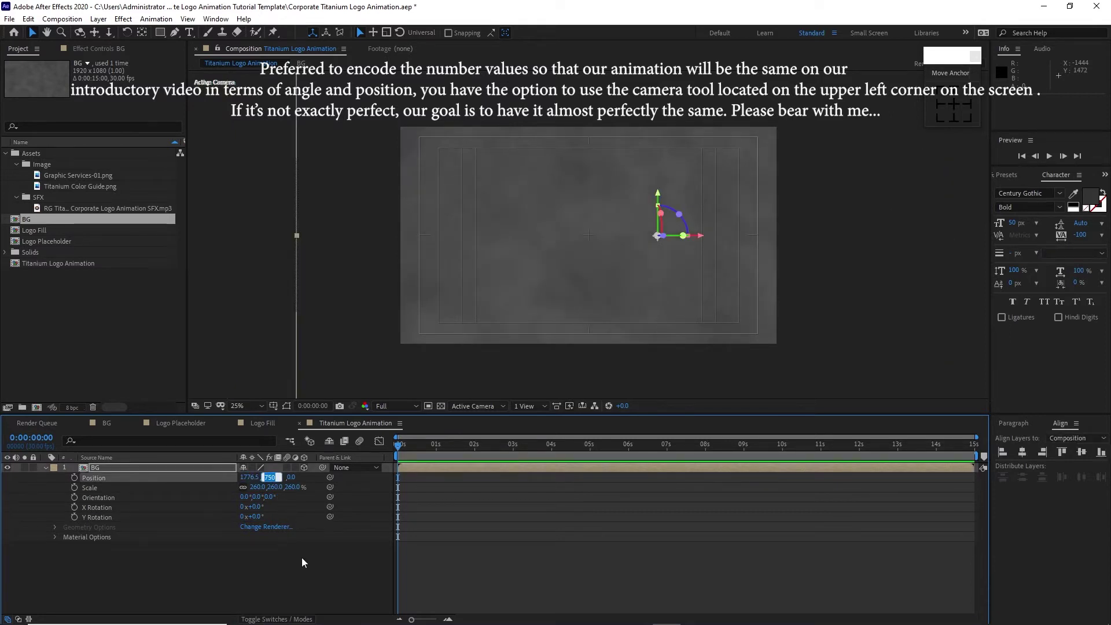
pyautogui.write('368.4')
pyautogui.press('Tab')
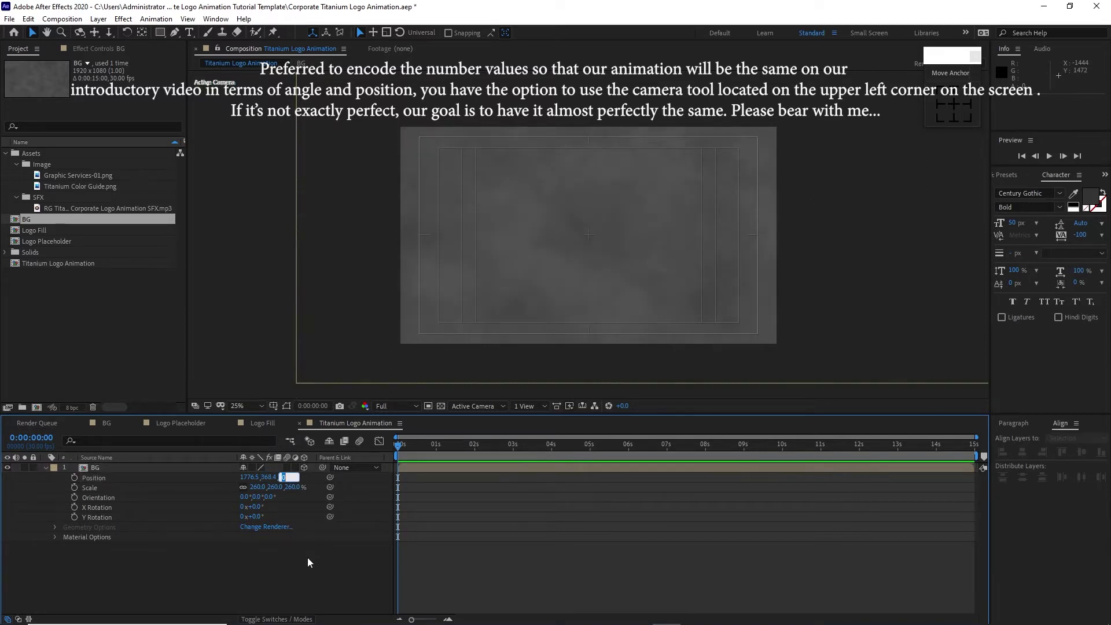
pyautogui.write('513.3')
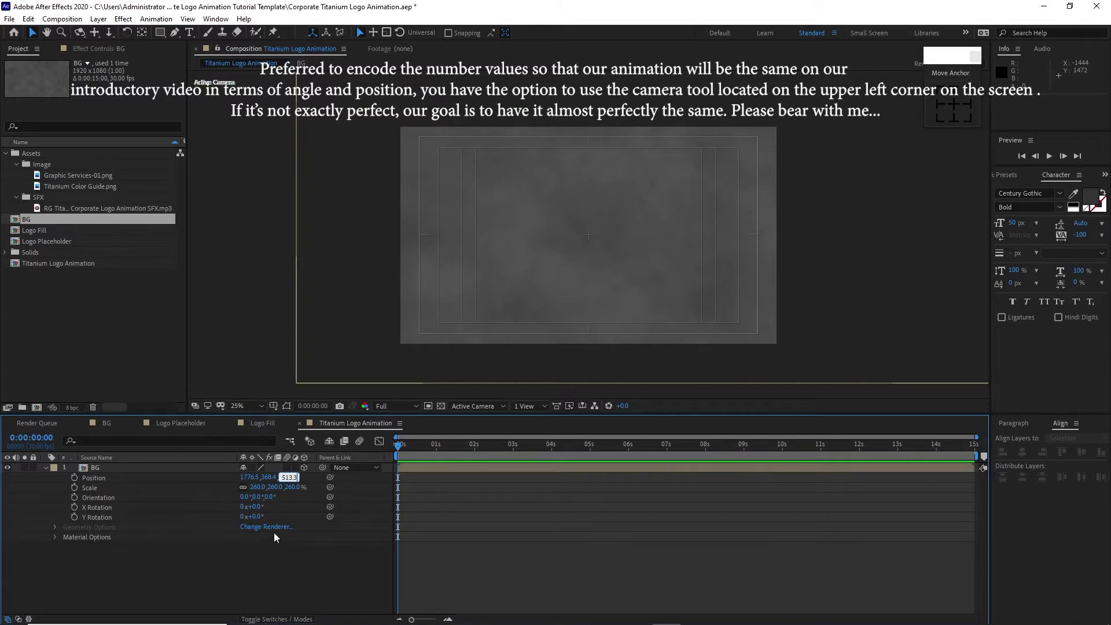
# Set the BG layer's X Rotation to -64°
pyautogui.click(262, 508)
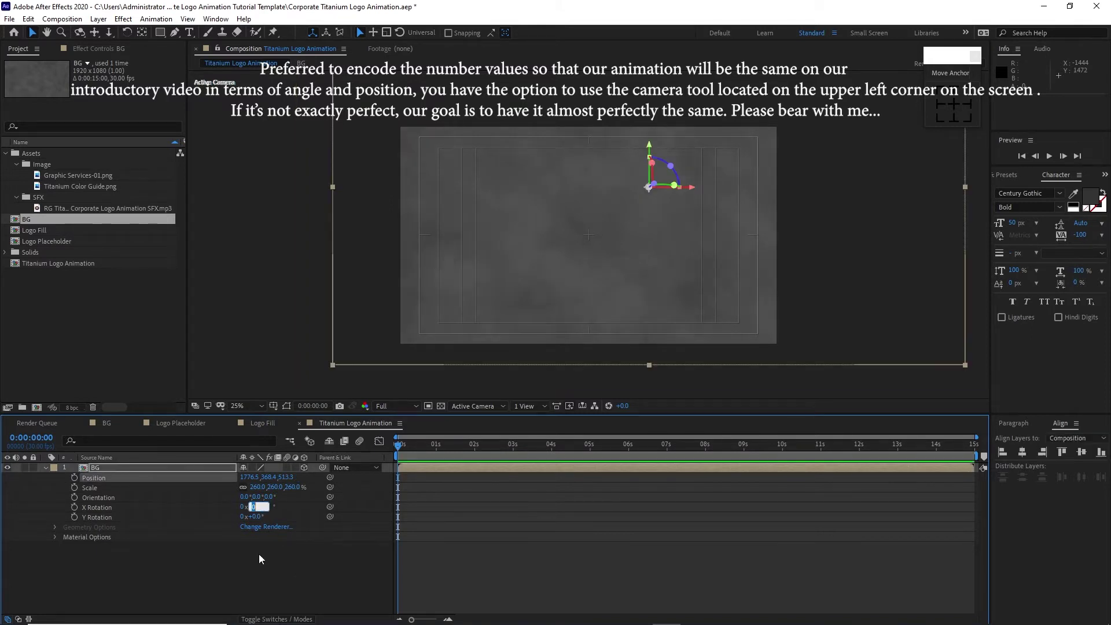
pyautogui.write('-64')
pyautogui.press('Return')
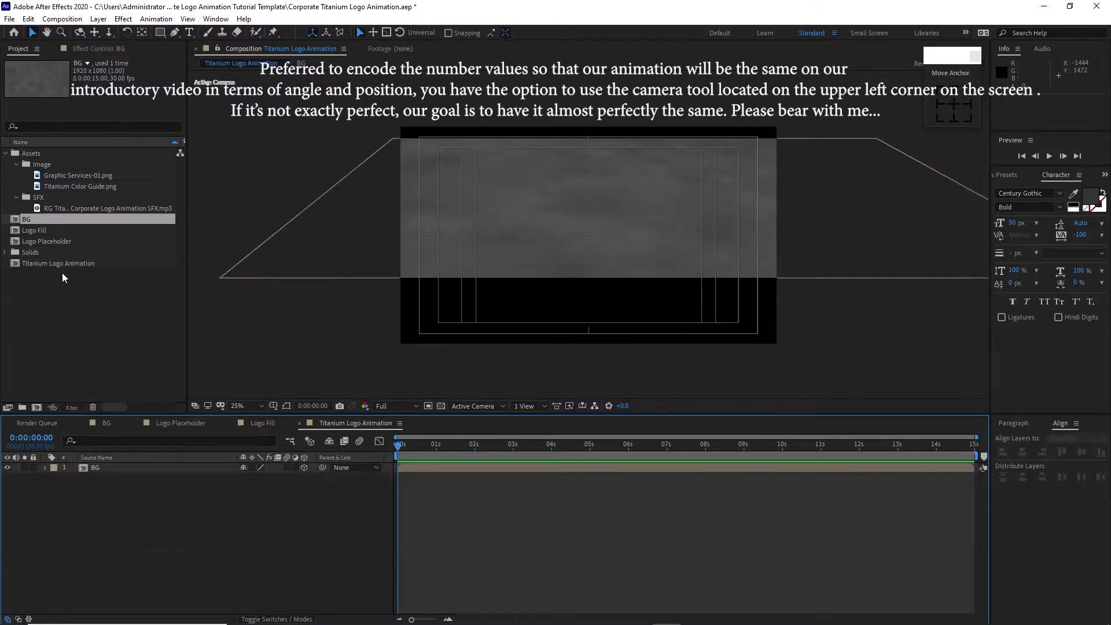
# Add the Logo Fill composition above the BG layer in Titanium Logo Animation and make it a 3D layer
pyautogui.moveTo(50, 234); pyautogui.dragTo(102, 465)
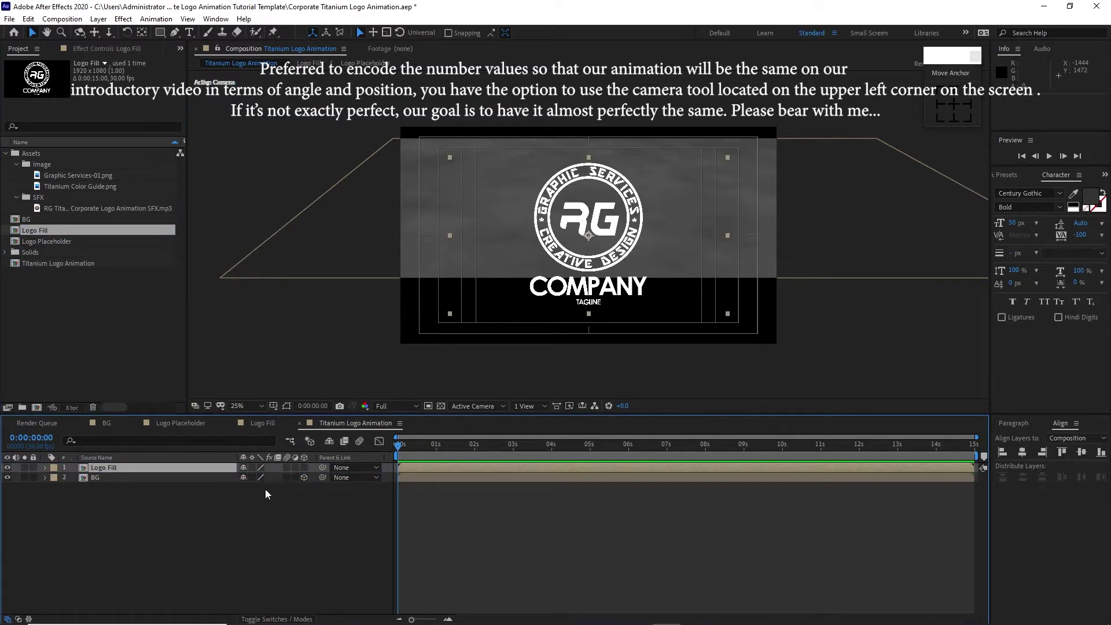
pyautogui.click(304, 468)
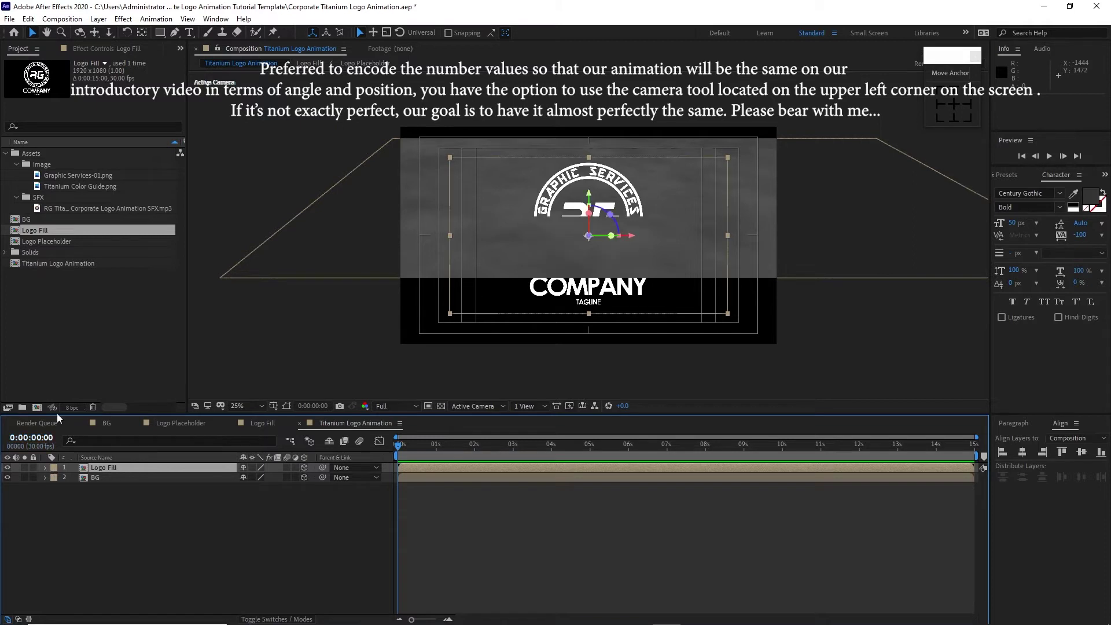
# Add the Inner Shadow and Bevel and Emboss layer styles to the Logo Fill layer
pyautogui.click(98, 21)
pyautogui.moveTo(143, 312)
pyautogui.click(295, 365)
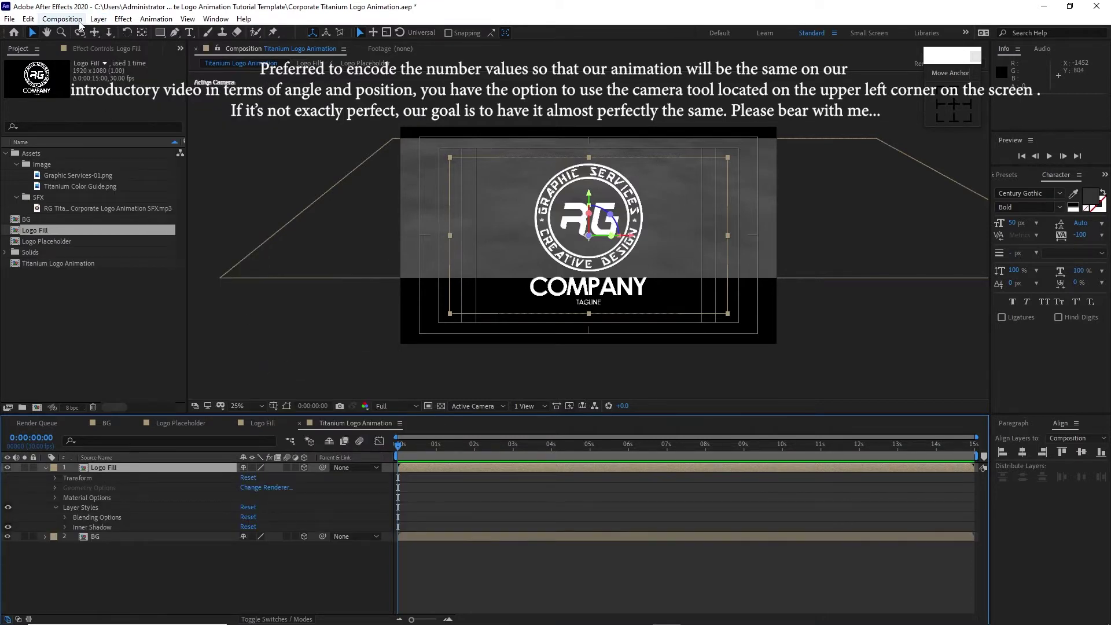
pyautogui.click(98, 19)
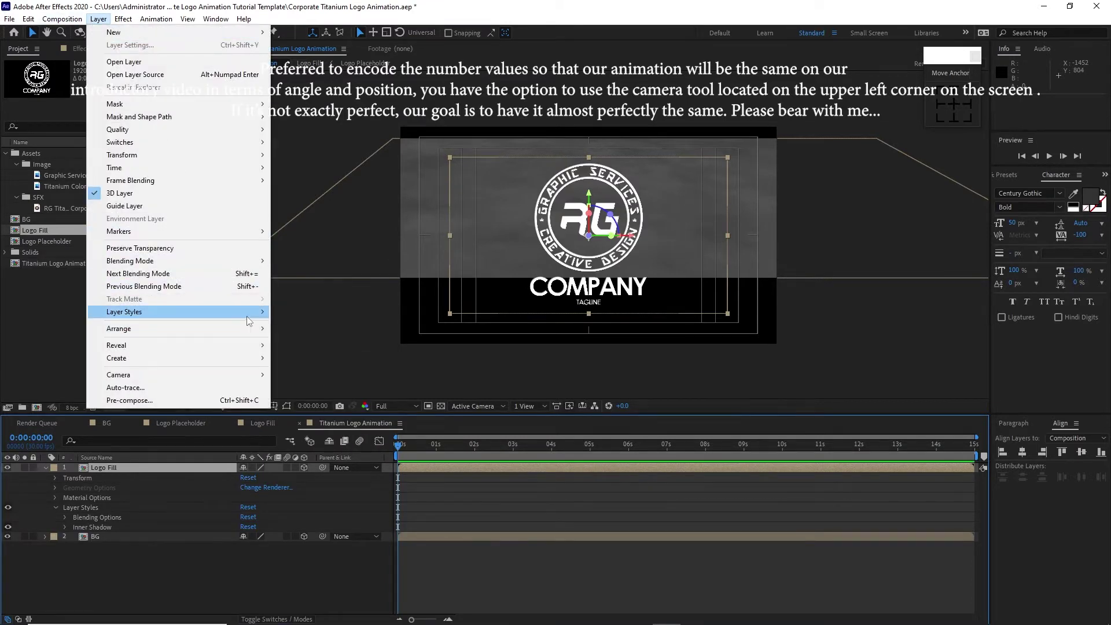
pyautogui.moveTo(249, 319)
pyautogui.click(332, 402)
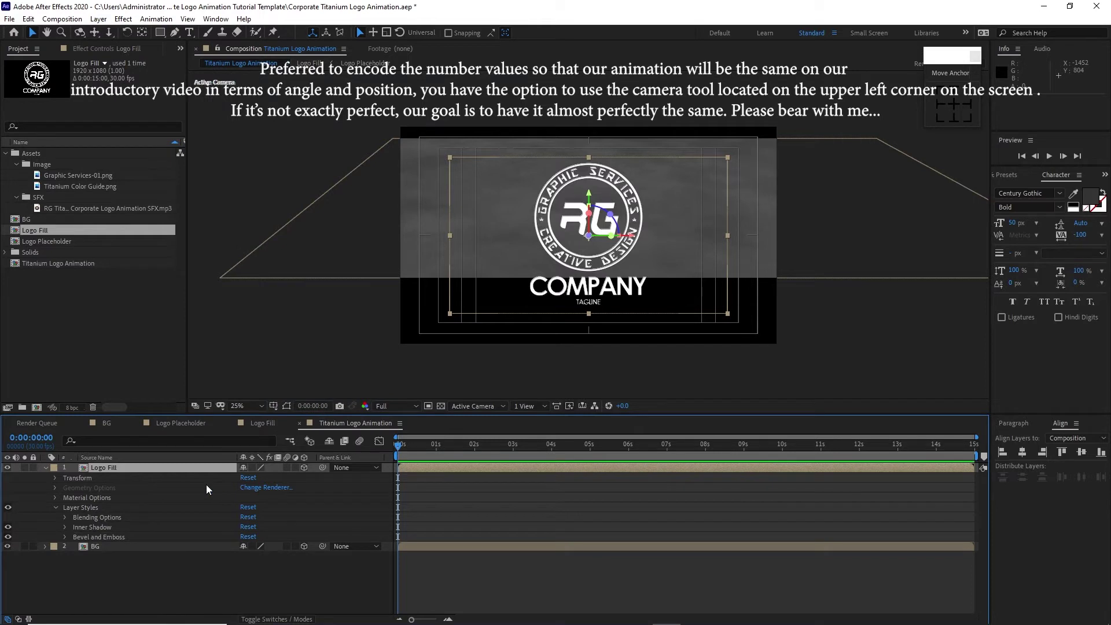
# Set the Logo Fill layer's Inner Shadow blend mode to Normal and turn on Use Global Light
pyautogui.click(65, 529)
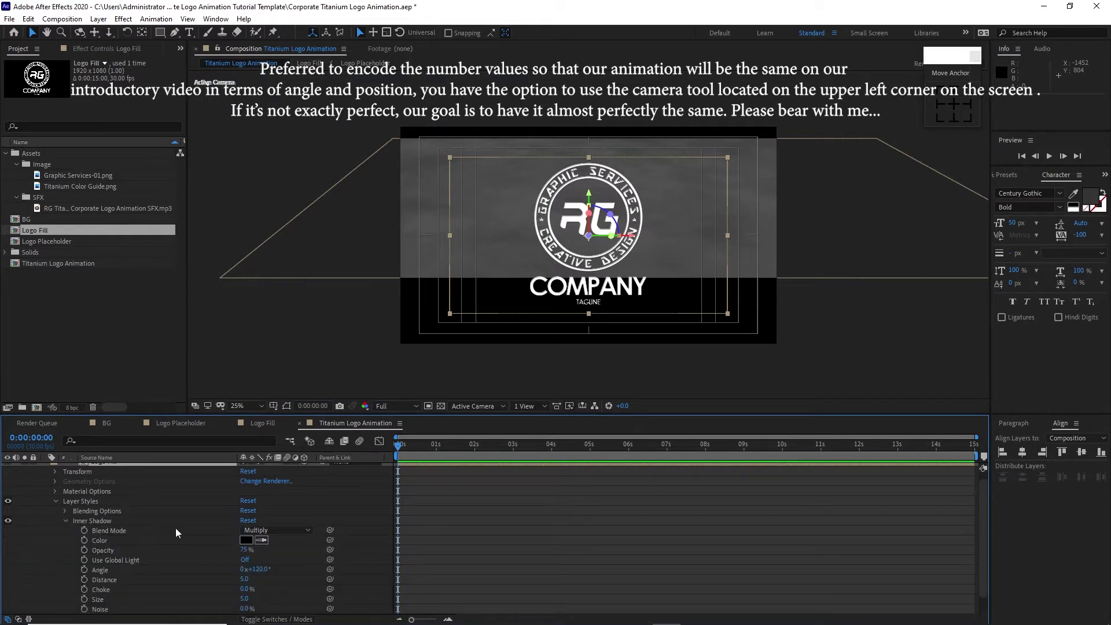
pyautogui.click(256, 532)
pyautogui.click(272, 163)
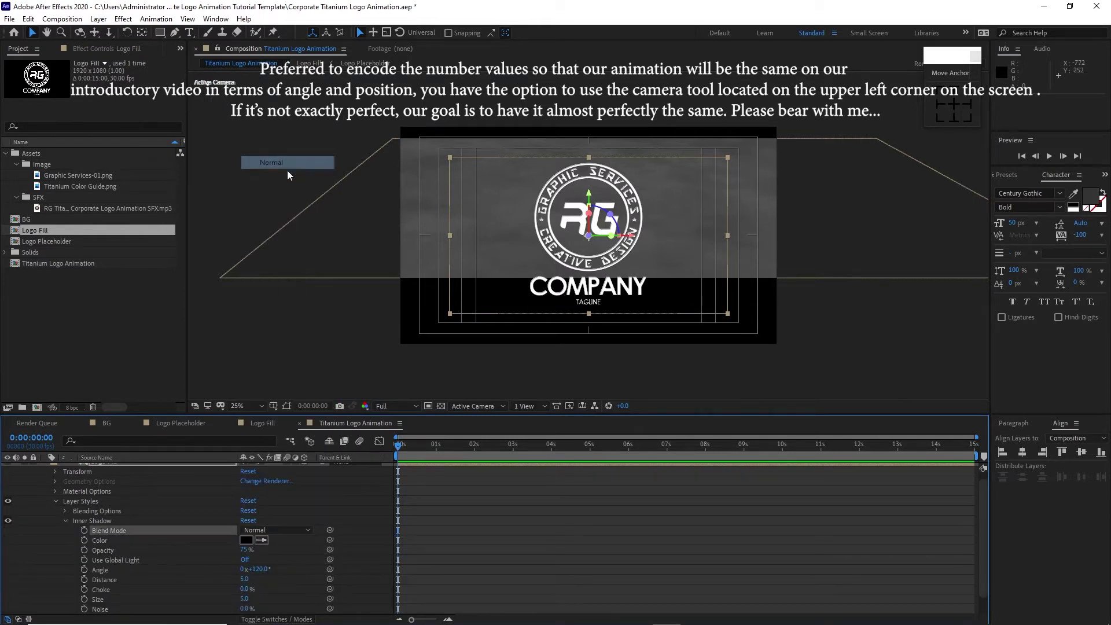
pyautogui.click(245, 560)
# Set the Inner Shadow angle to 1x+8°, the distance to 3 and the size to 4
pyautogui.click(243, 570)
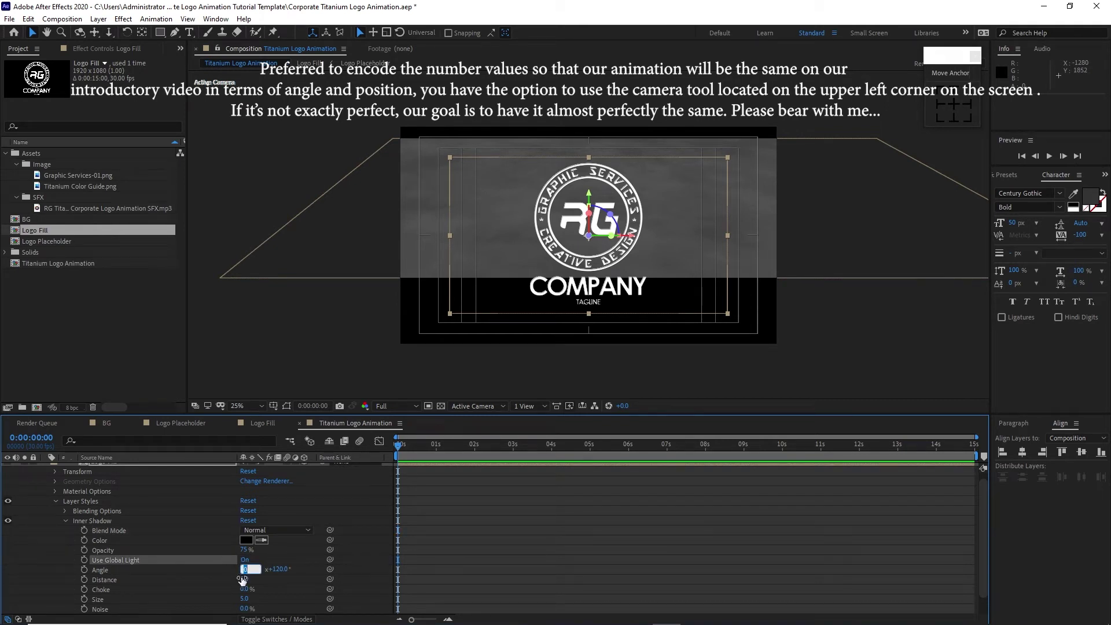
pyautogui.write('1')
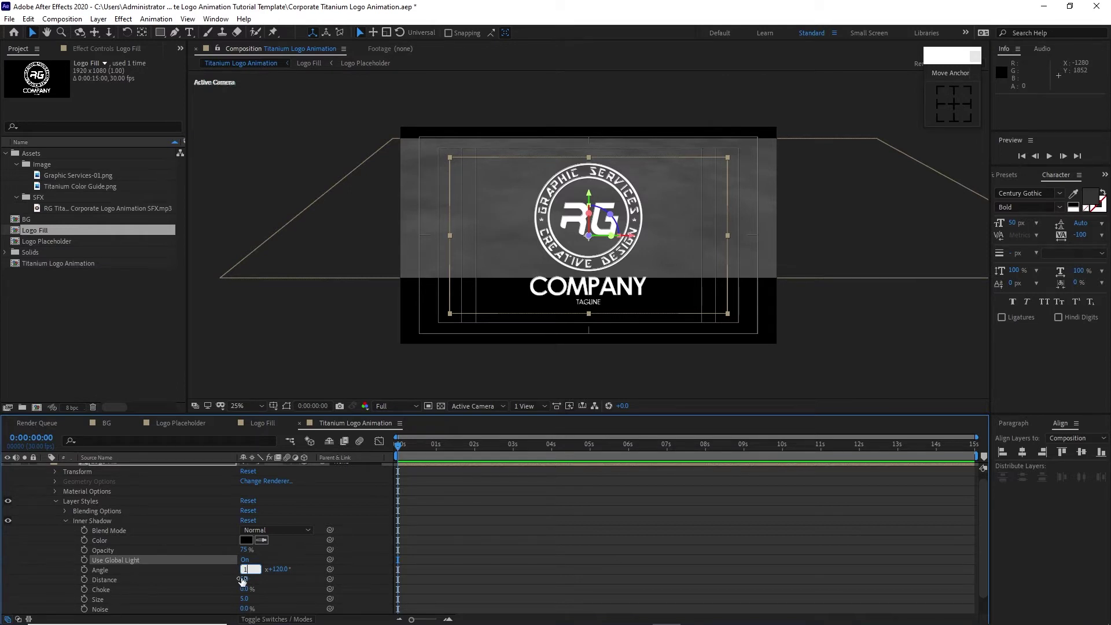
pyautogui.click(283, 571)
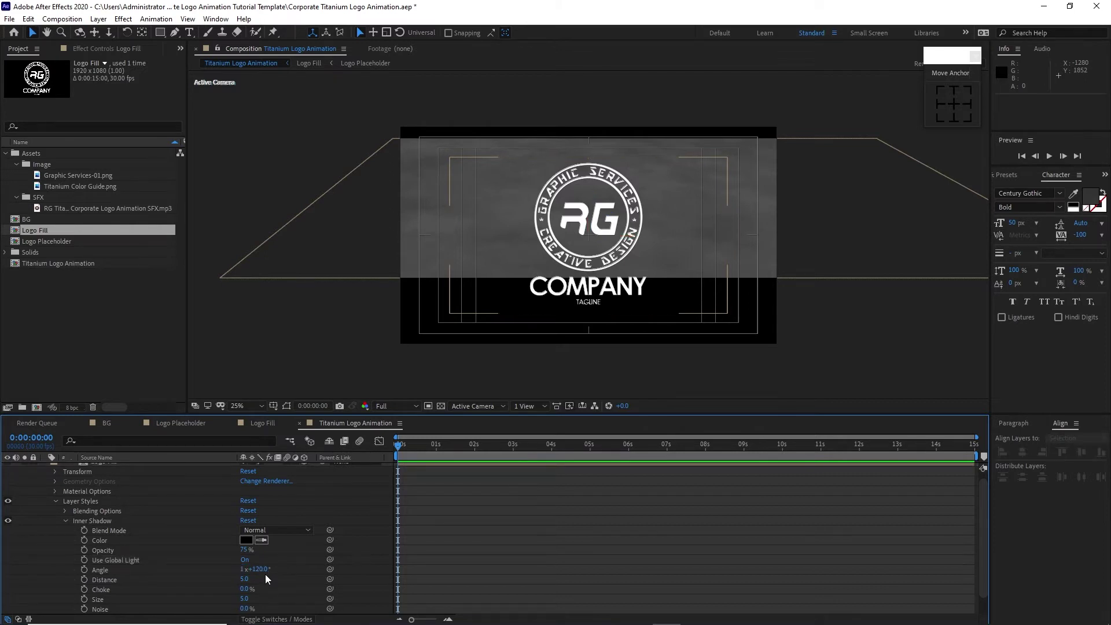
pyautogui.click(256, 571)
pyautogui.write('8')
pyautogui.press('Tab')
pyautogui.write('3')
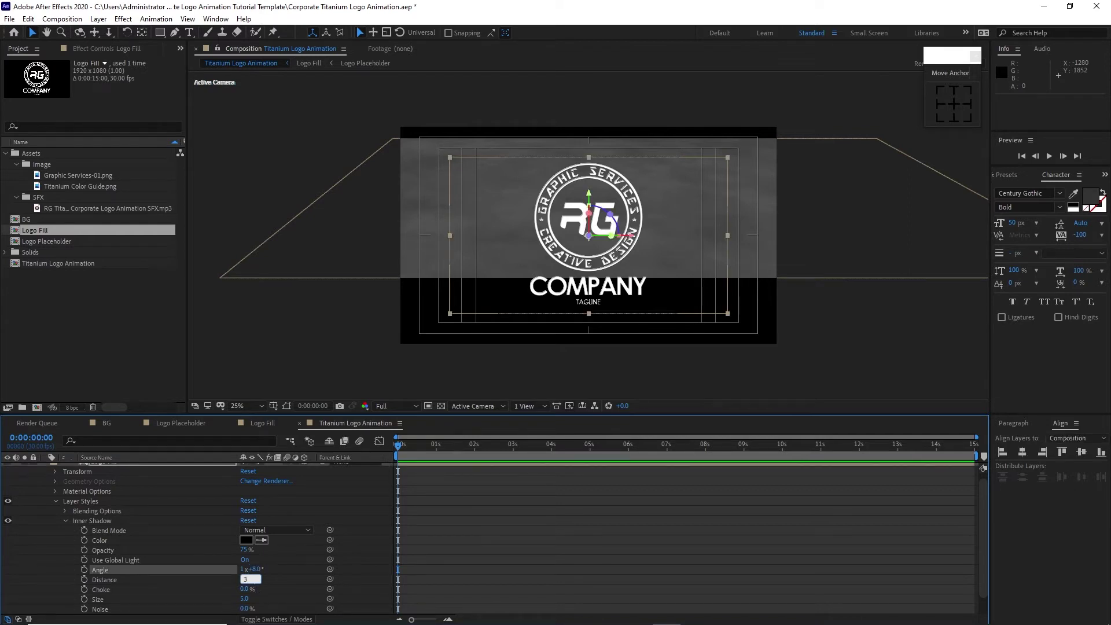
pyautogui.click(250, 599)
pyautogui.write('4')
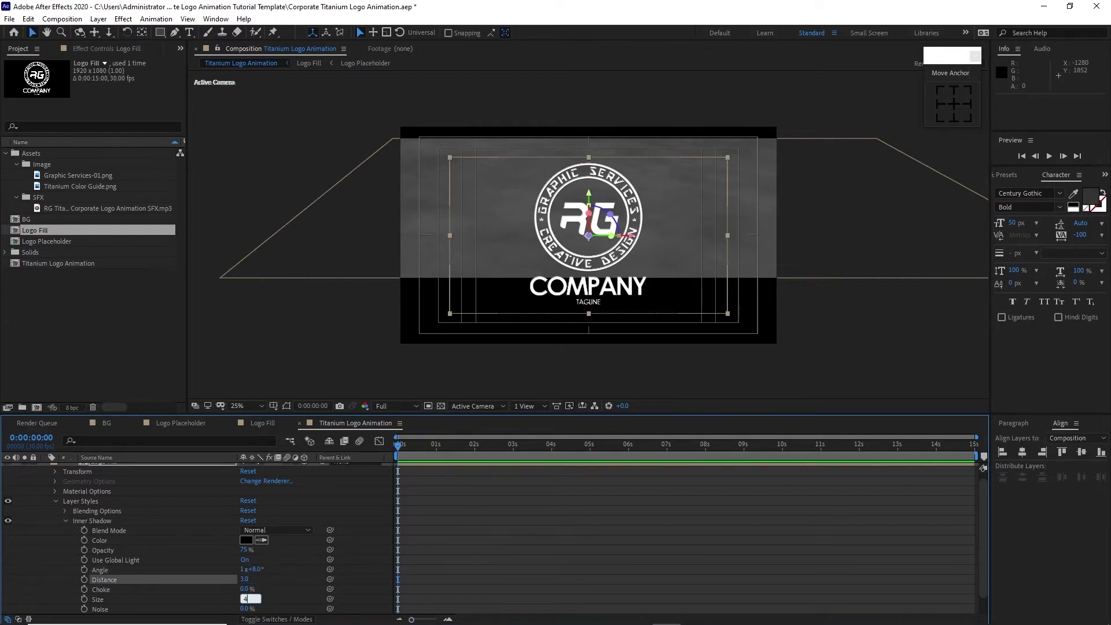
pyautogui.press('Return')
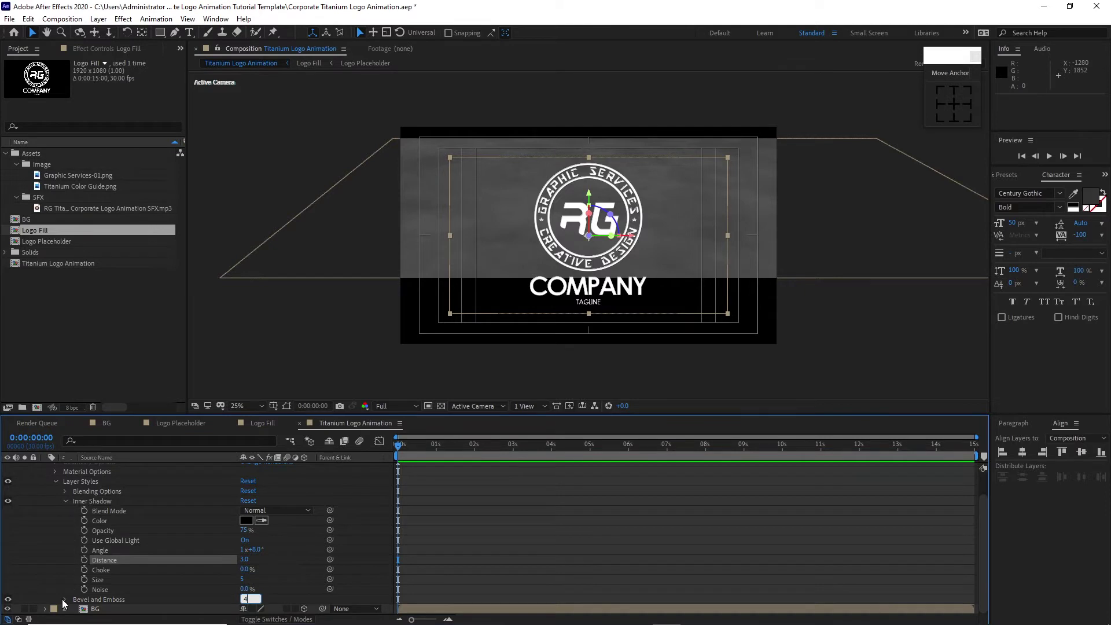
# Set the Logo Fill layer's Bevel and Emboss style to Outer Bevel with a depth of 119% and a size of 1
pyautogui.scroll(-5, 250, 490)
pyautogui.click(255, 478)
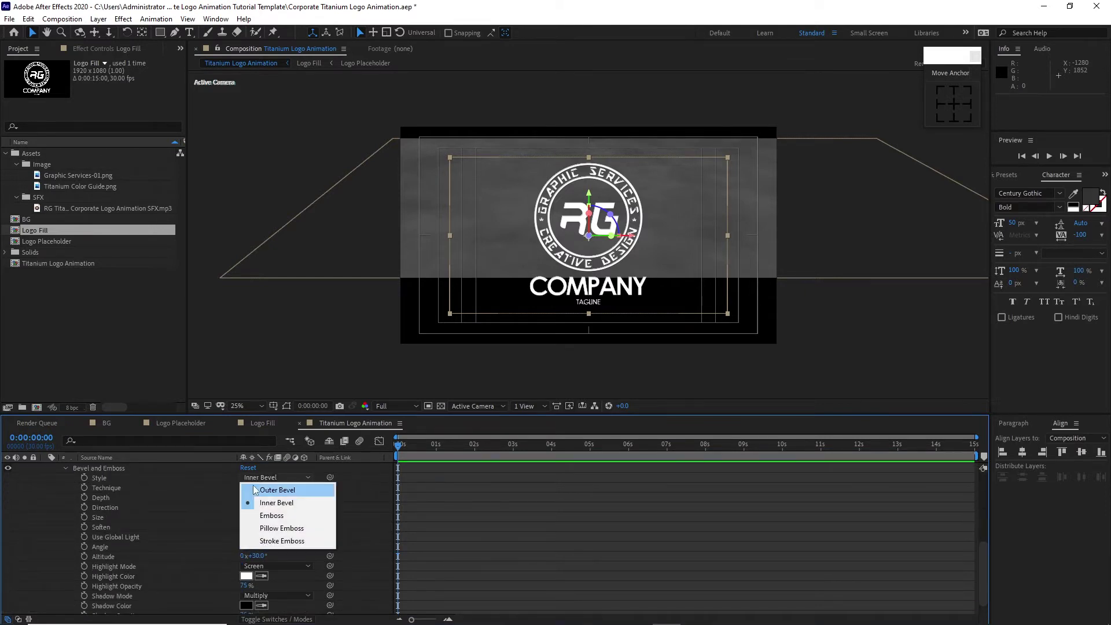
pyautogui.click(255, 487)
pyautogui.click(253, 498)
pyautogui.write('110')
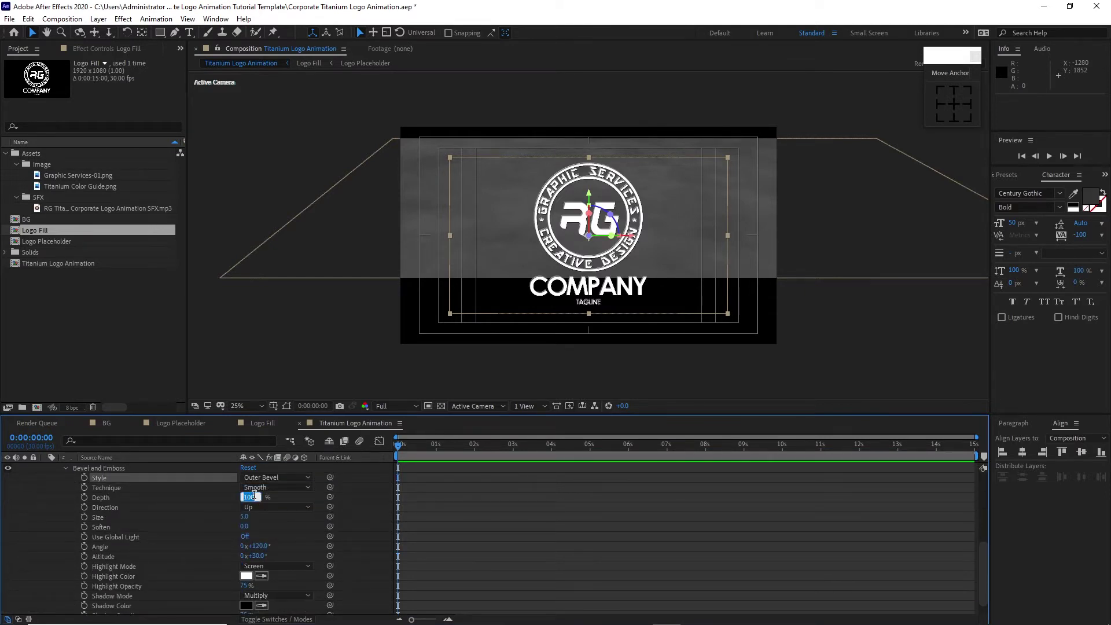
pyautogui.press('Tab')
pyautogui.write('1')
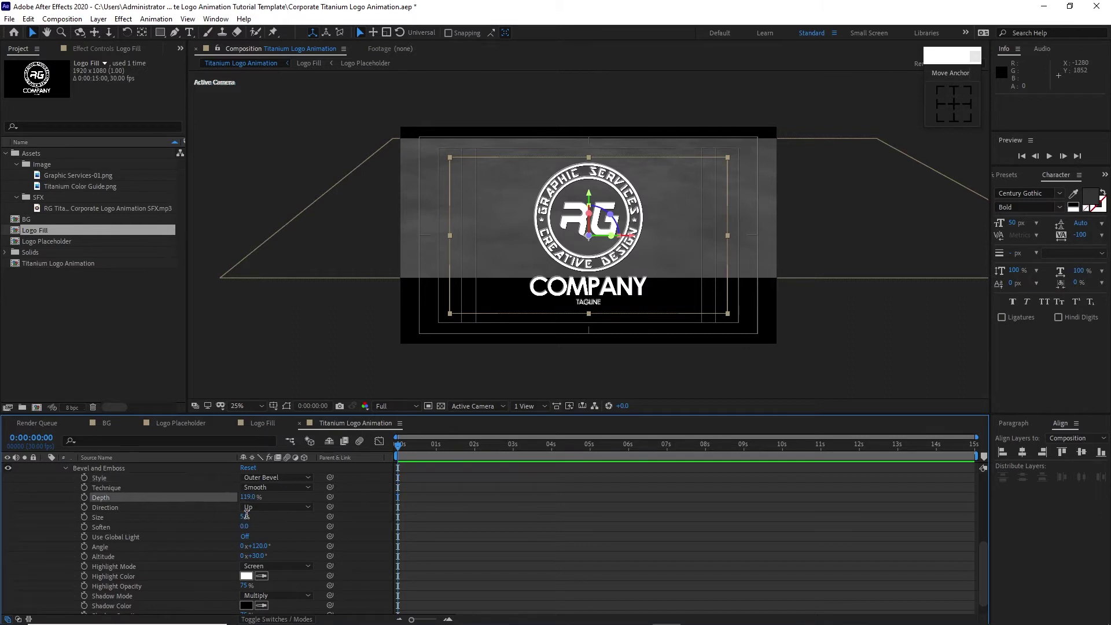
# Set the Bevel and Emboss angle to 236° and collapse the Logo Fill layer styles
pyautogui.click(258, 546)
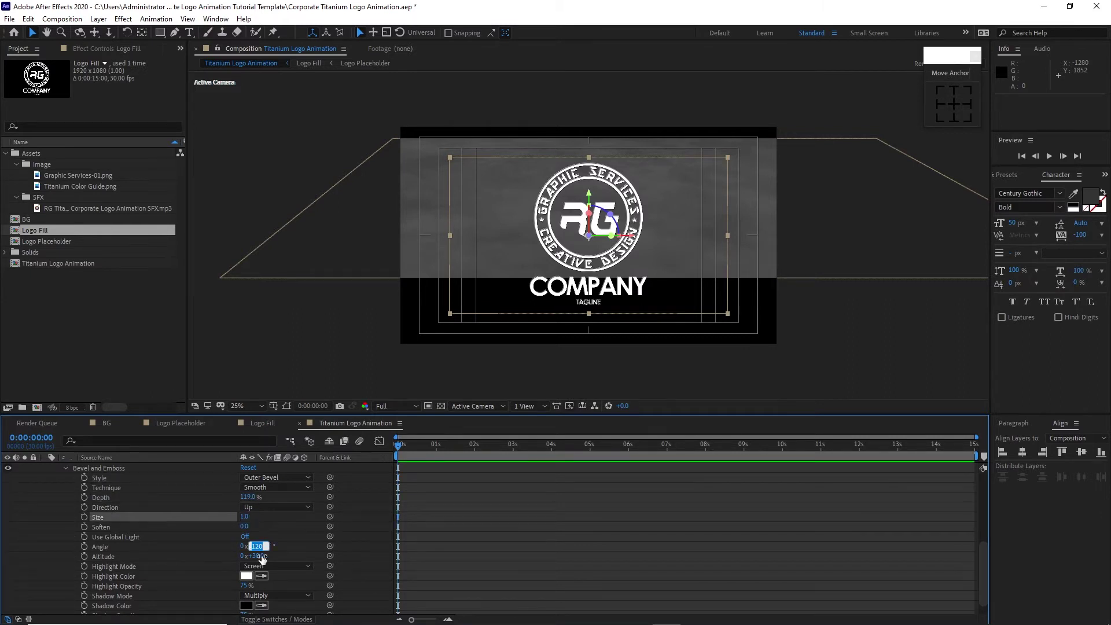
pyautogui.write('236')
pyautogui.click(66, 468)
pyautogui.click(64, 503)
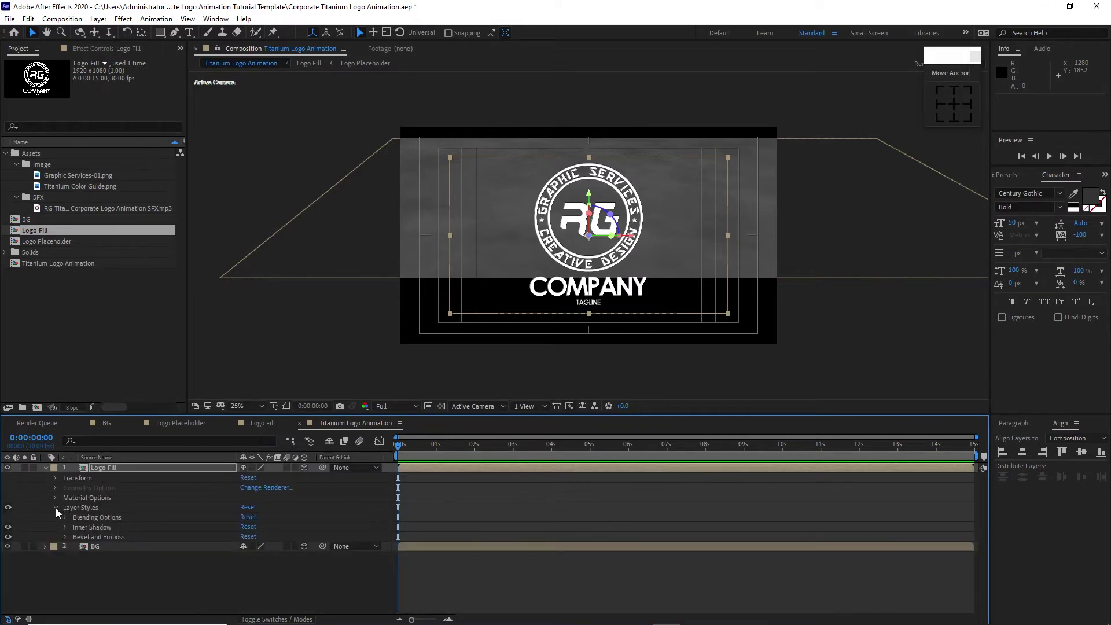
pyautogui.click(56, 508)
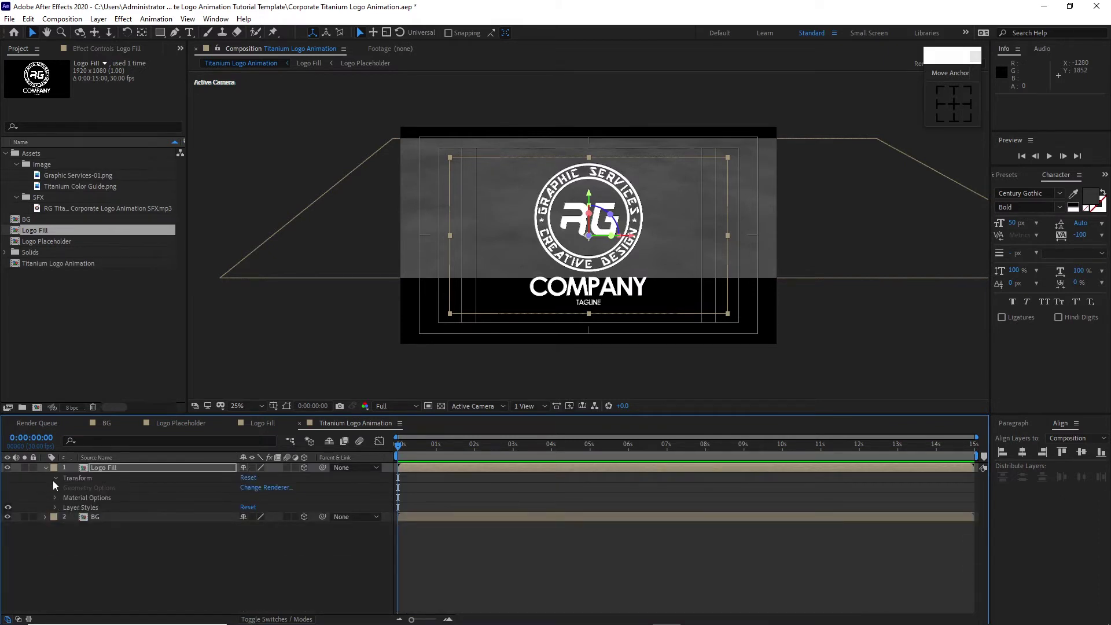
# Set the Logo Fill layer's Y position to 55.1, its Z position to 107.9 and its scale to 68%
pyautogui.click(54, 479)
pyautogui.click(264, 501)
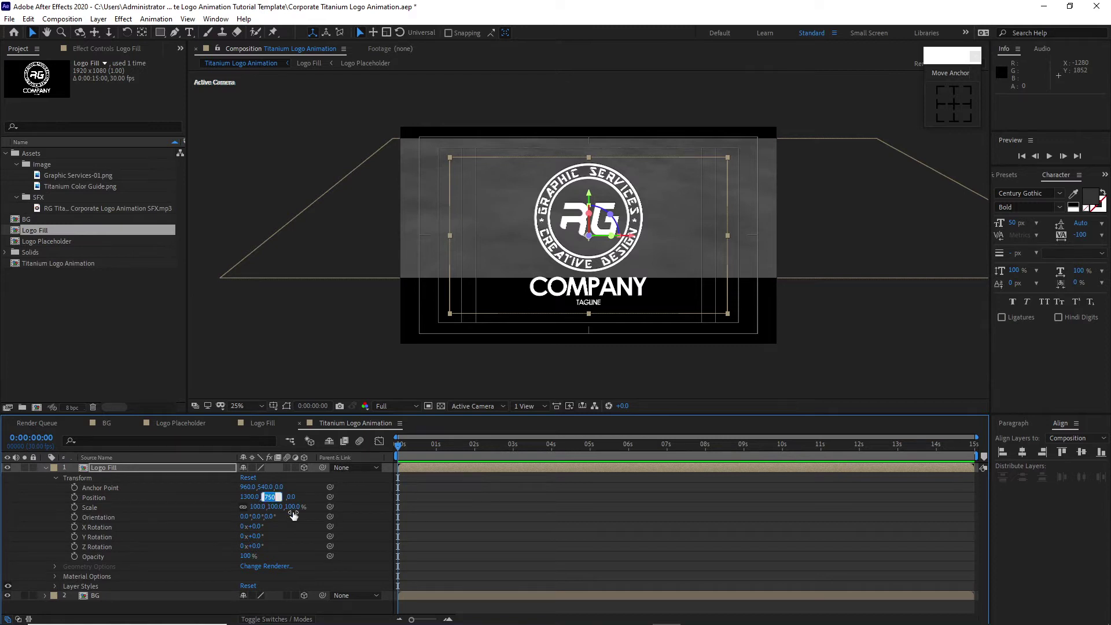
pyautogui.write('55.1')
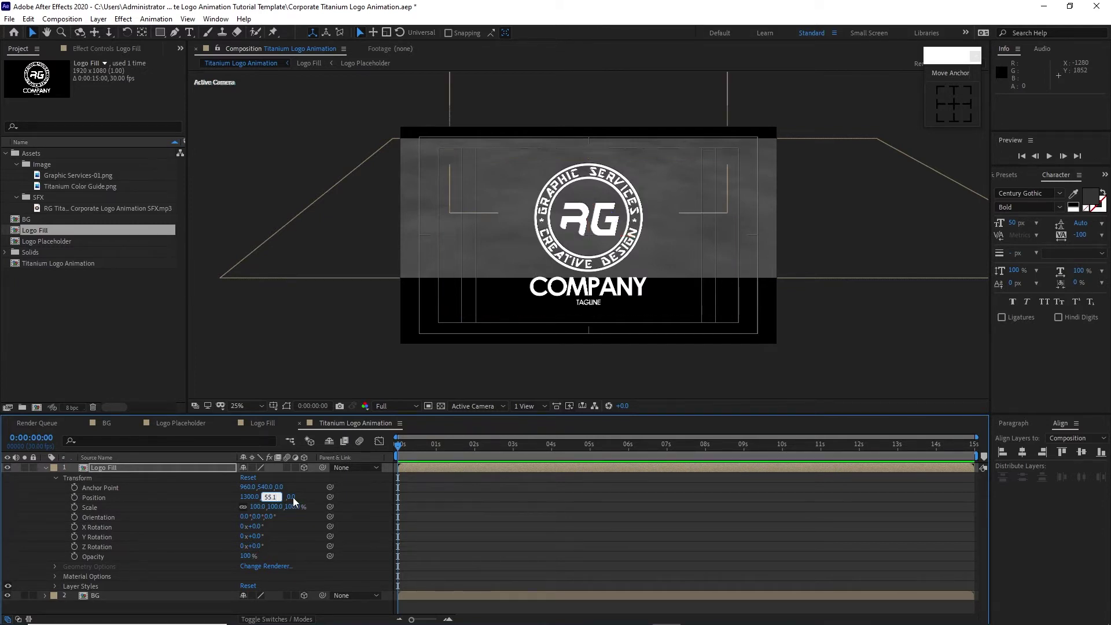
pyautogui.press('Tab')
pyautogui.write('107')
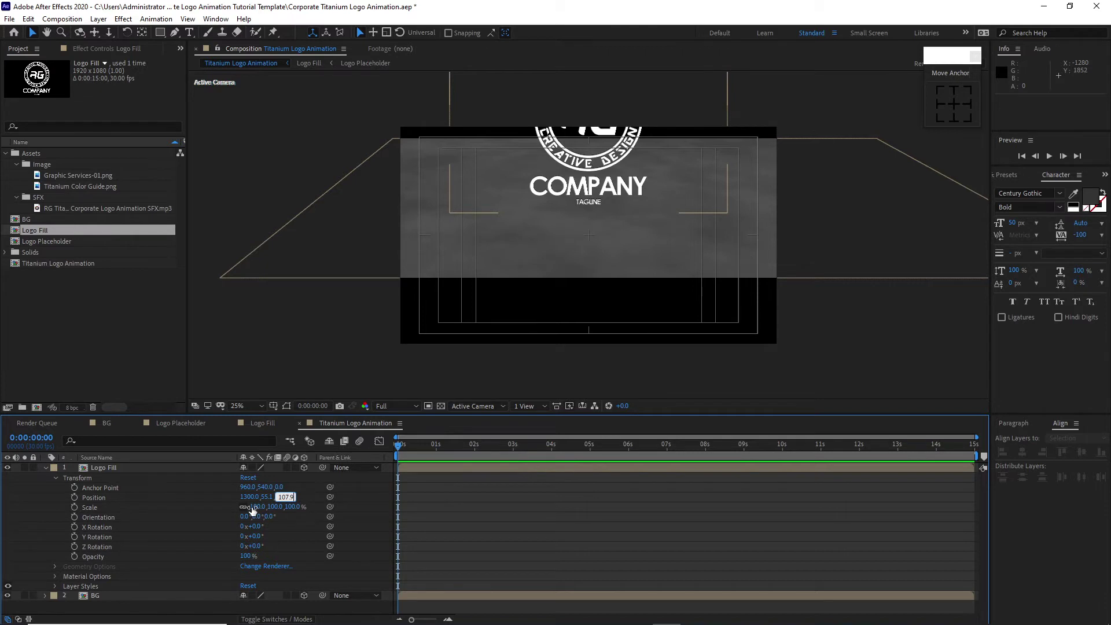
pyautogui.press('Tab')
pyautogui.write('68')
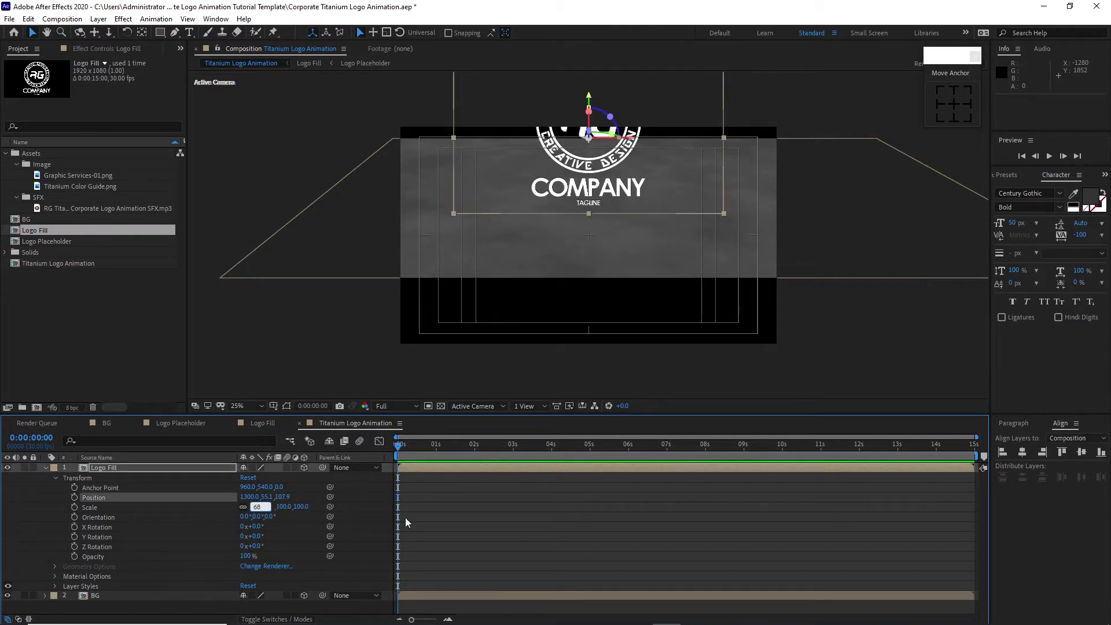
# Set the Logo Fill layer's X Rotation to -64° and change its Y position to 557.1
pyautogui.click(256, 526)
pyautogui.write('-64')
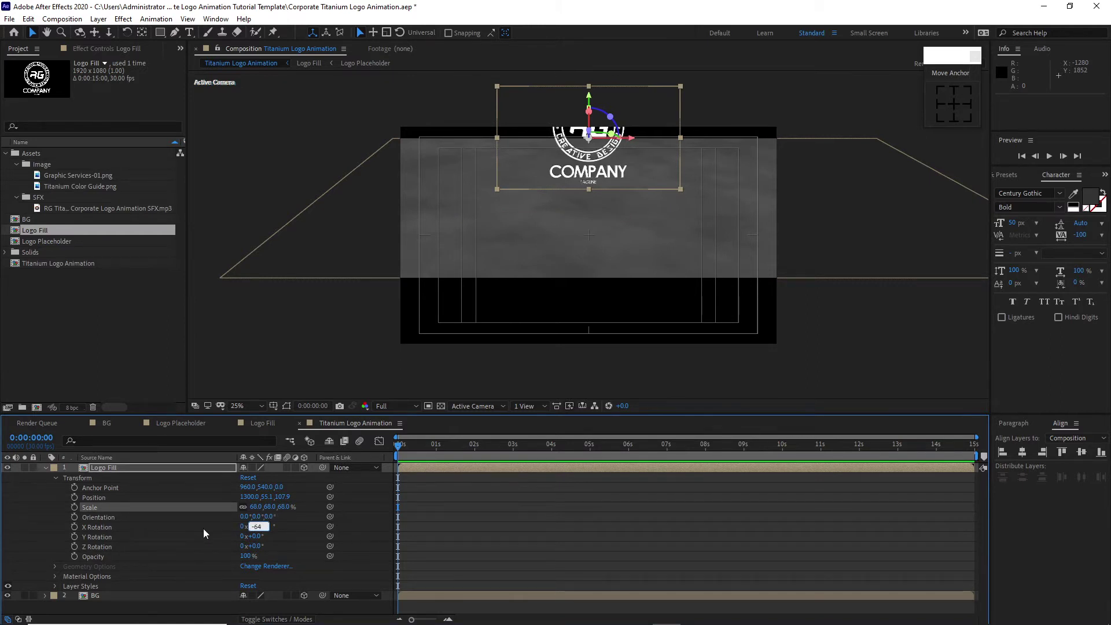
pyautogui.press('Return')
pyautogui.click(270, 497)
pyautogui.write('5')
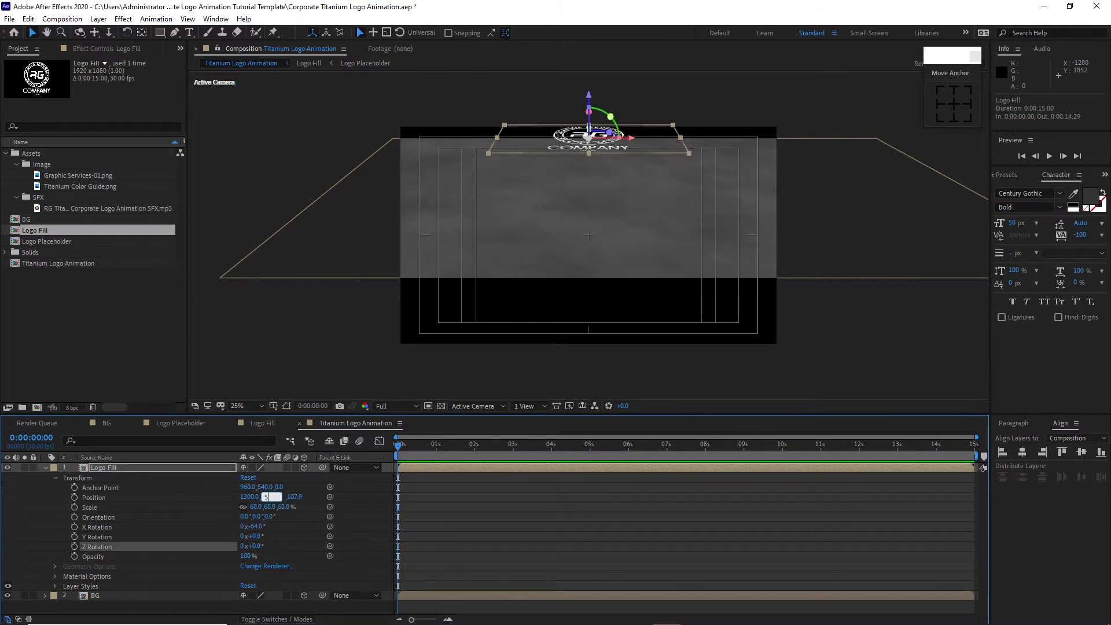
pyautogui.write('57.1')
pyautogui.press('Return')
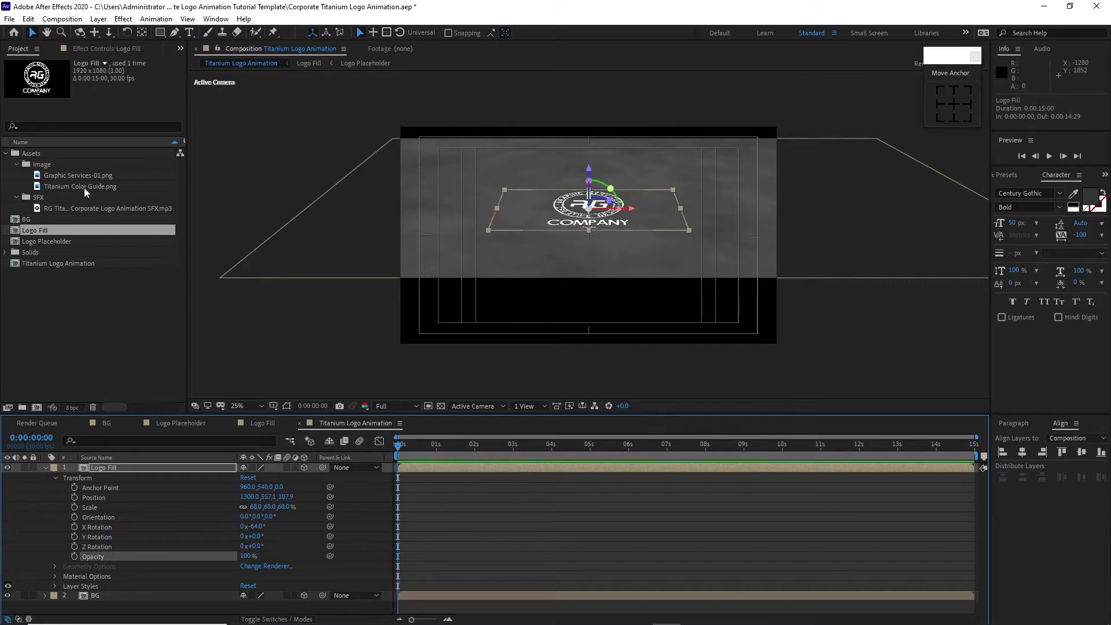
# Add Titanium Color Guide.png as the top layer of Titanium Logo Animation and place it at the frame's upper-left corner
pyautogui.click(85, 188)
pyautogui.moveTo(85, 187); pyautogui.dragTo(98, 466)
pyautogui.moveTo(562, 223); pyautogui.dragTo(435, 128)
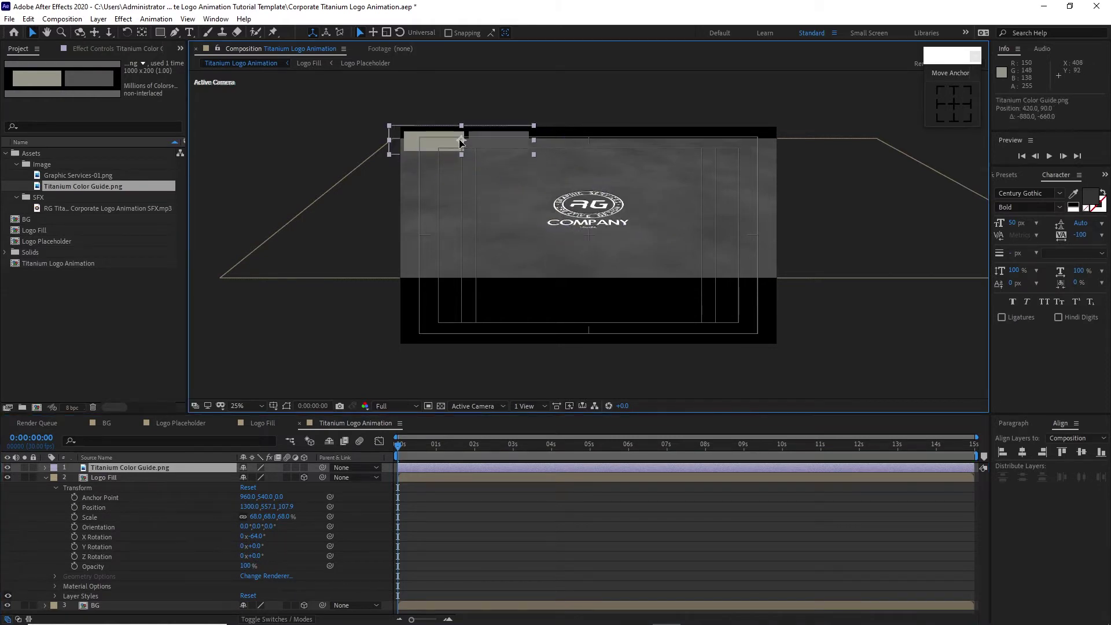
# Apply the Tint effect to the Logo Fill layer and map white to the light beige swatch of the color guide
pyautogui.click(113, 478)
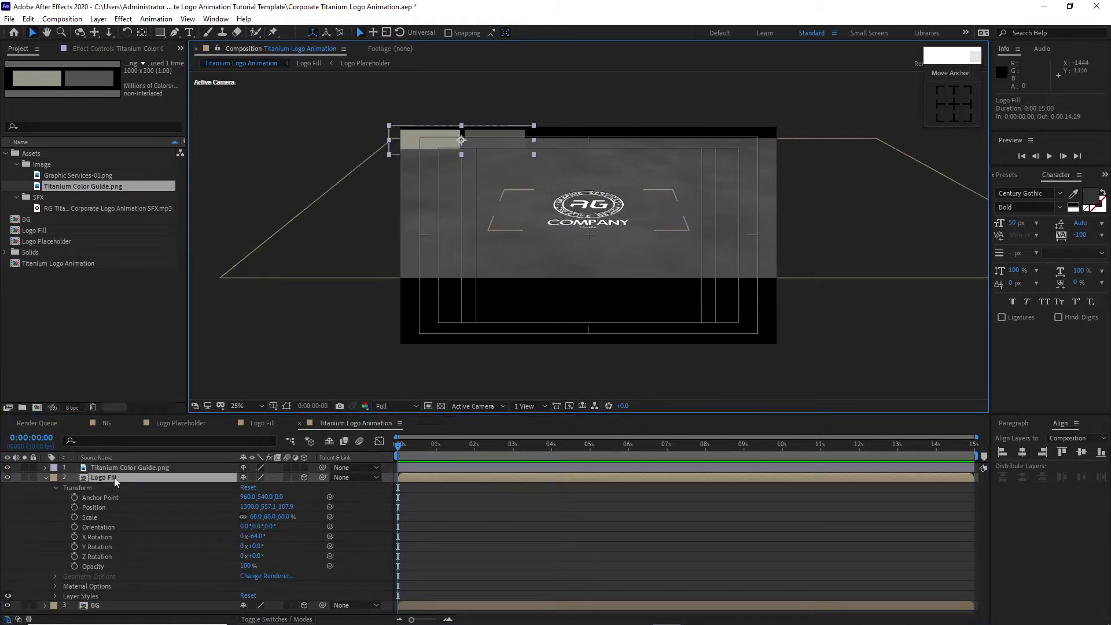
pyautogui.click(122, 20)
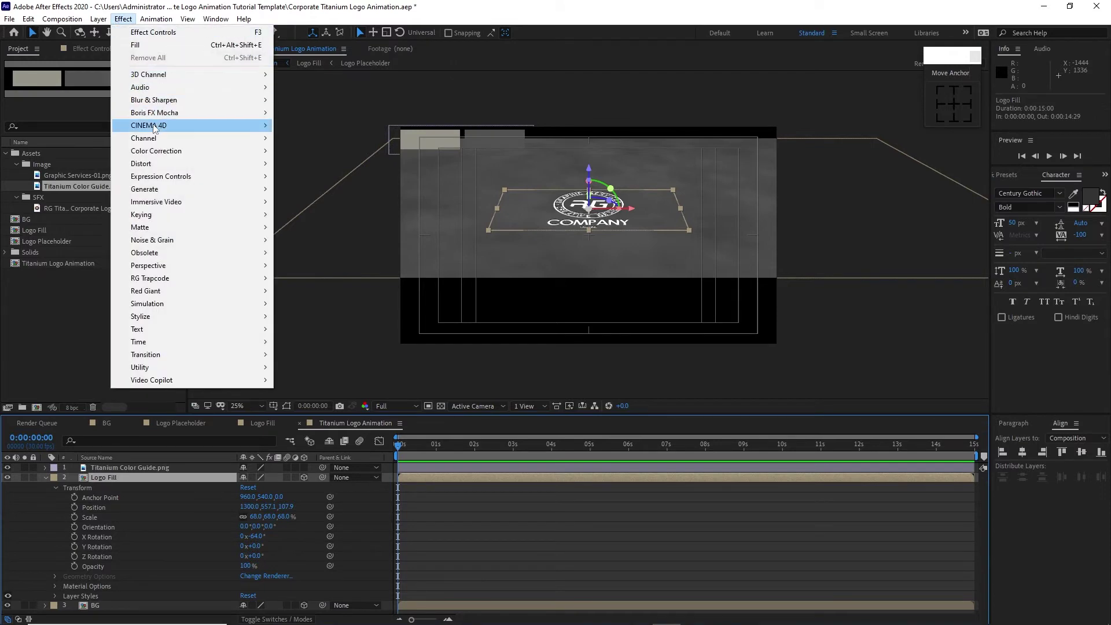
pyautogui.moveTo(240, 155)
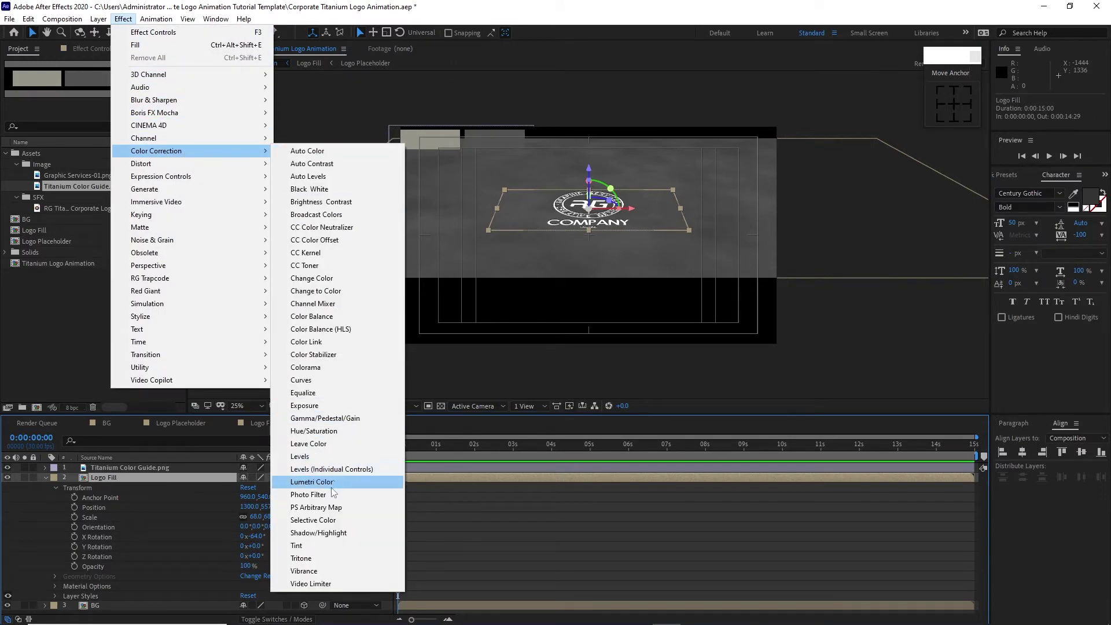
pyautogui.click(322, 545)
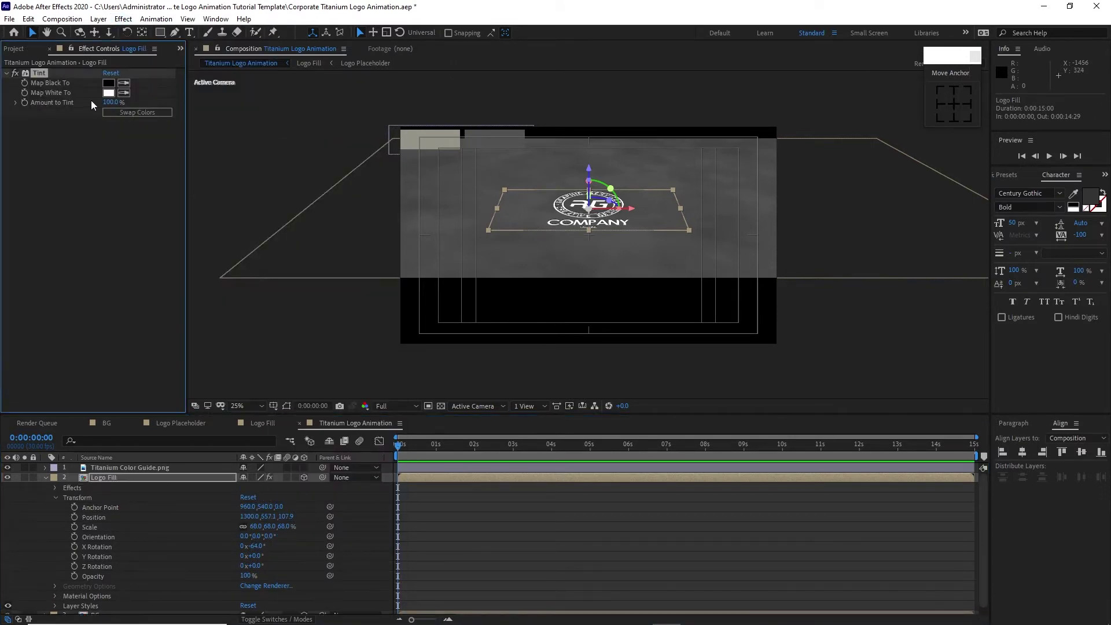
pyautogui.click(124, 93)
pyautogui.click(423, 139)
# Duplicate the Logo Fill layer and map white in the copy's Tint effect to the dark gray swatch of the color guide
pyautogui.click(119, 488)
pyautogui.press('u')
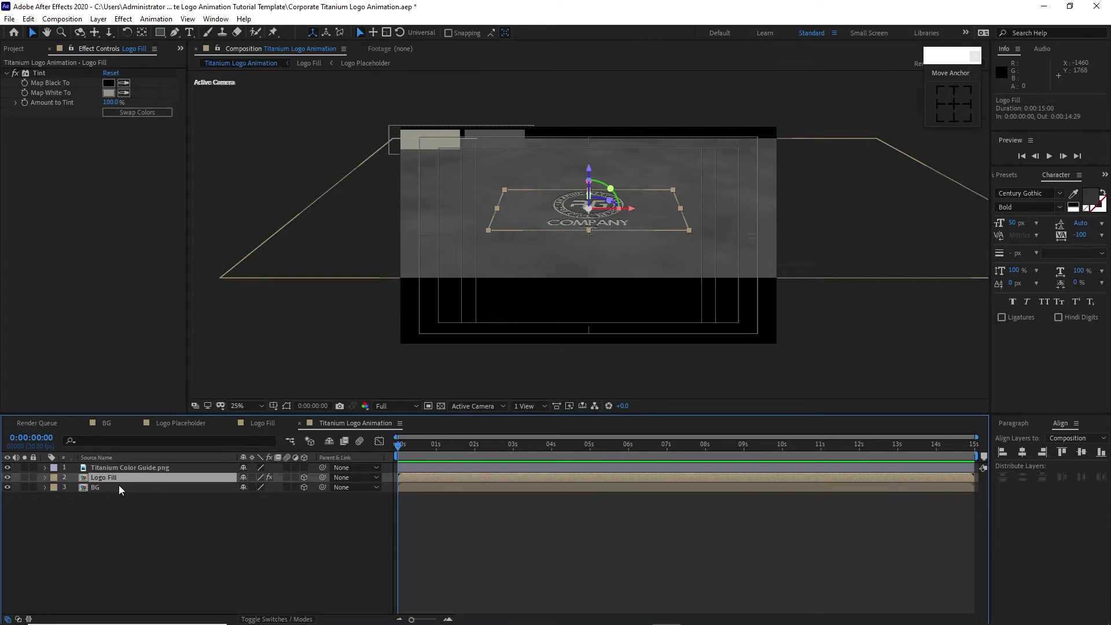
pyautogui.hotkey('ctrl', 'd')
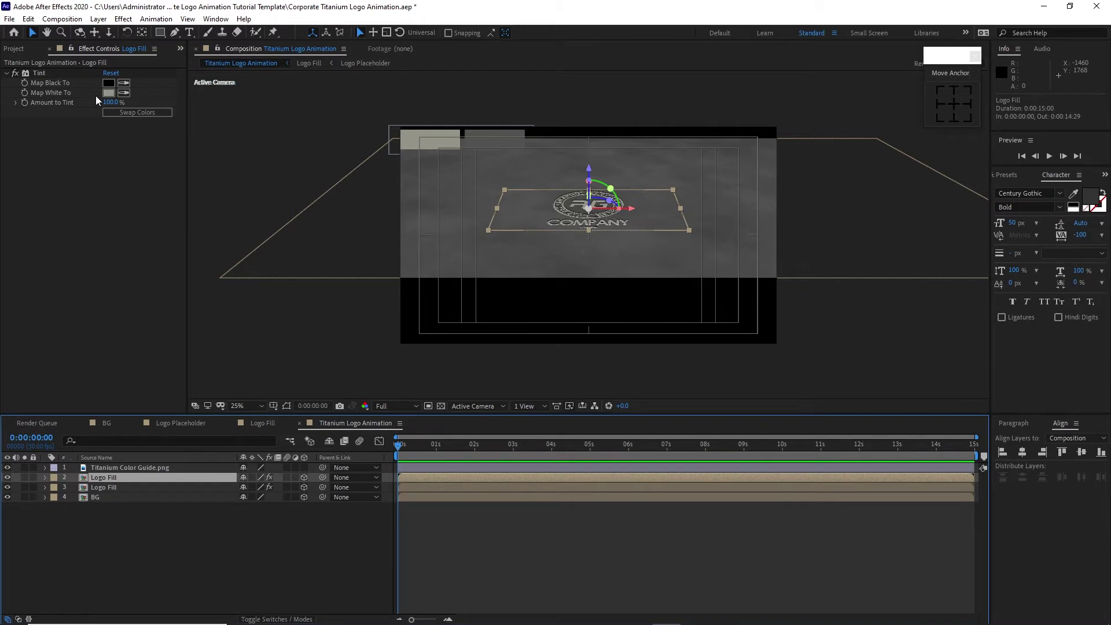
pyautogui.click(123, 93)
pyautogui.click(485, 139)
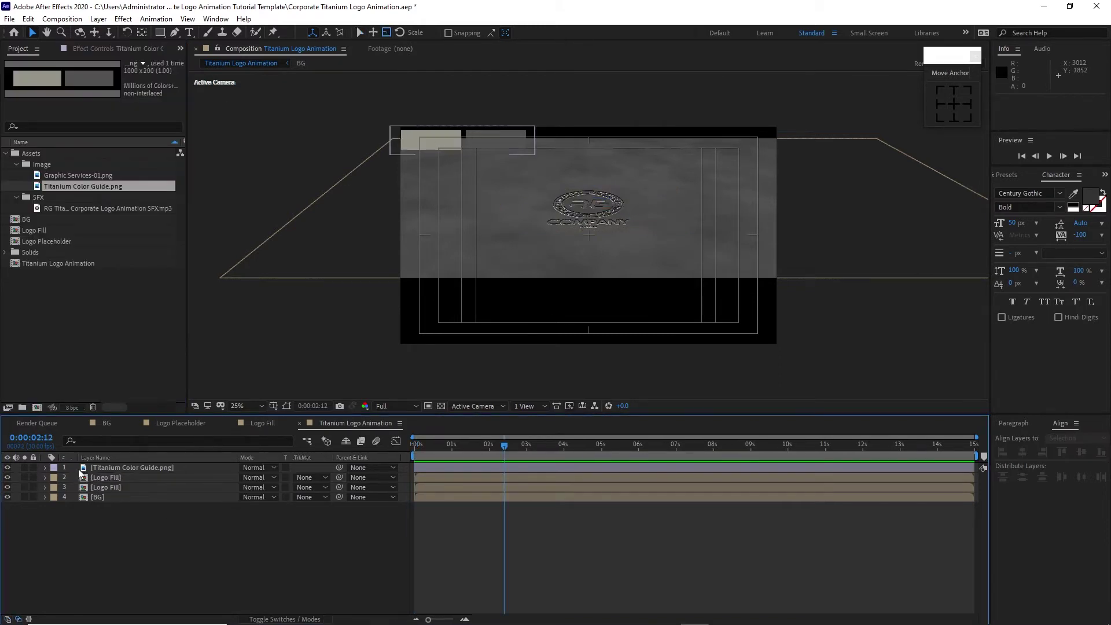
# Set the blending mode of both Logo Fill layers to Overlay
pyautogui.click(75, 477)
pyautogui.keyDown('shift'); pyautogui.click(76, 487); pyautogui.keyUp('shift')
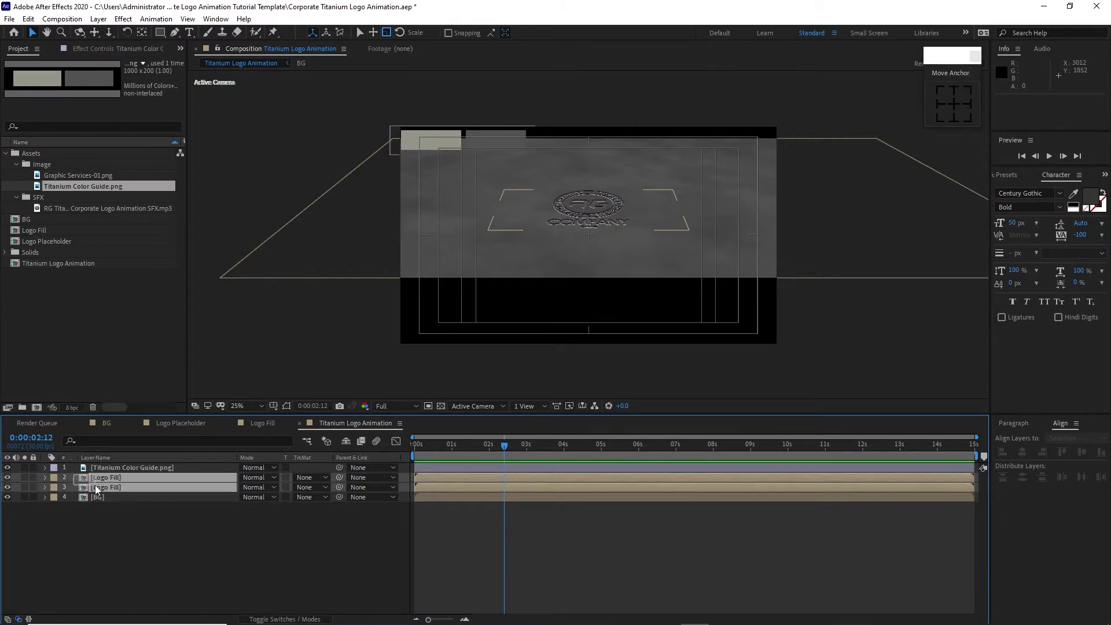
pyautogui.click(276, 477)
pyautogui.click(328, 335)
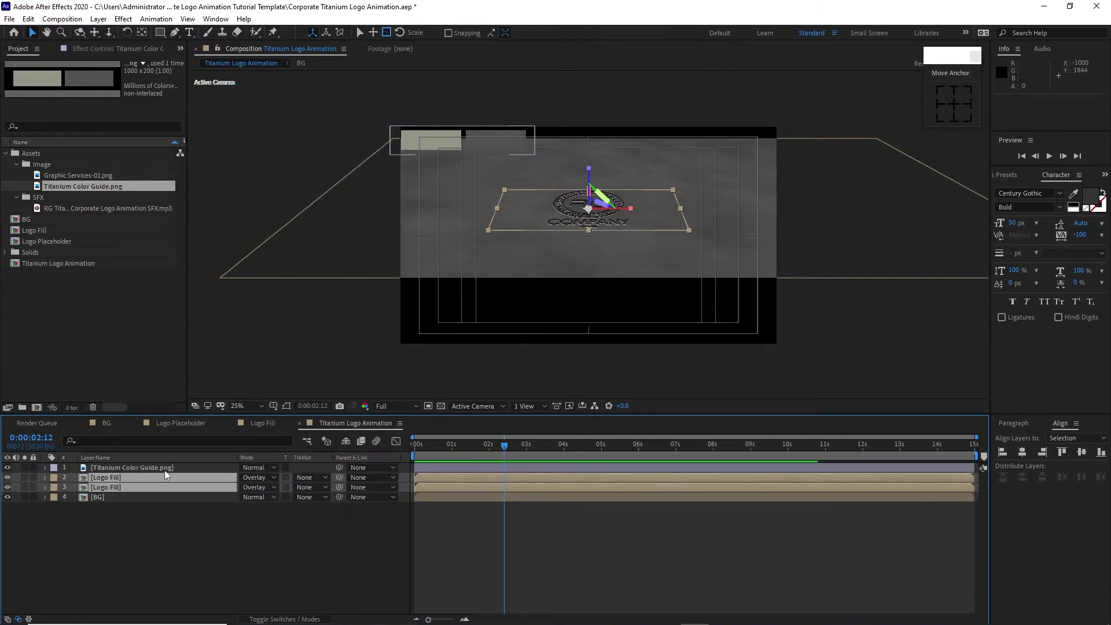
# Delete the Titanium Color Guide.png layer and add a white parallel light with 263% intensity, no falloff and no shadow casting
pyautogui.click(154, 467)
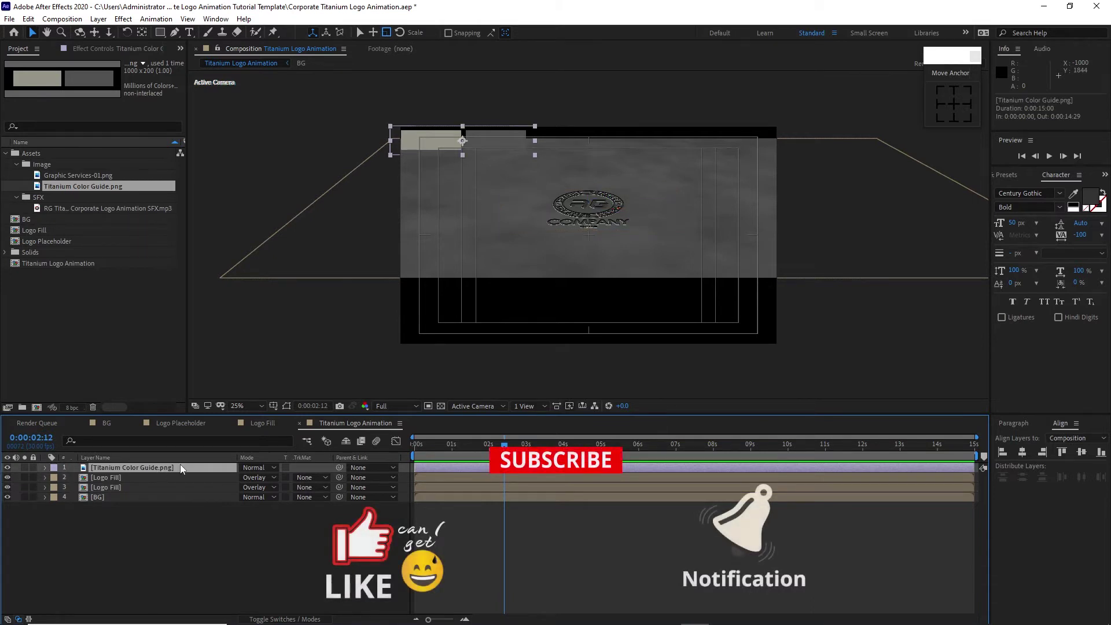
pyautogui.press('Delete')
pyautogui.click(98, 18)
pyautogui.moveTo(109, 32)
pyautogui.click(289, 56)
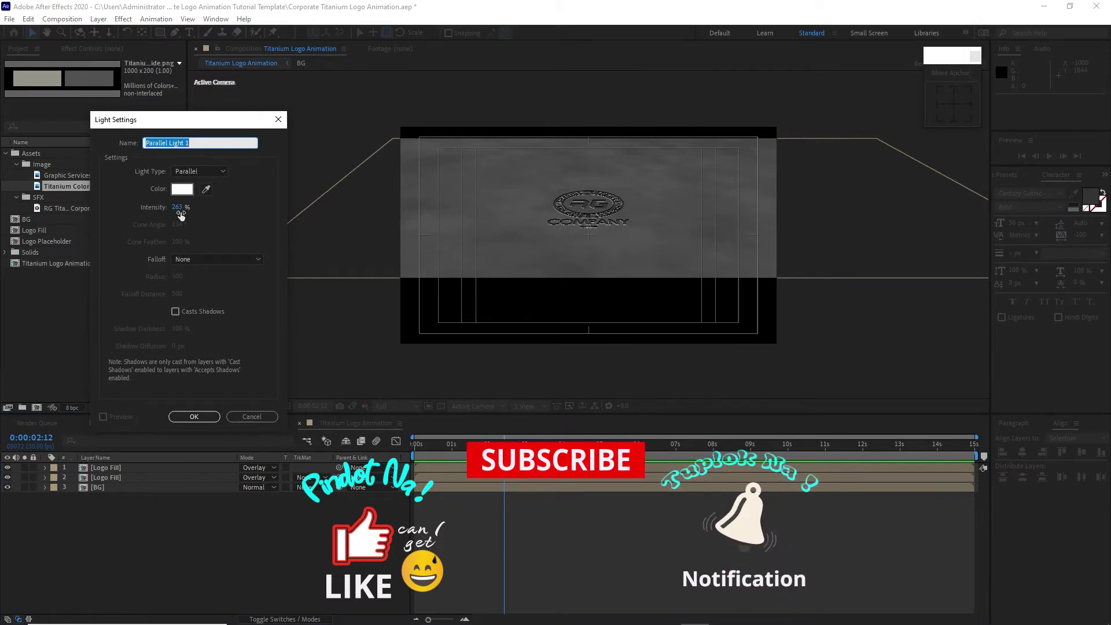
pyautogui.click(194, 417)
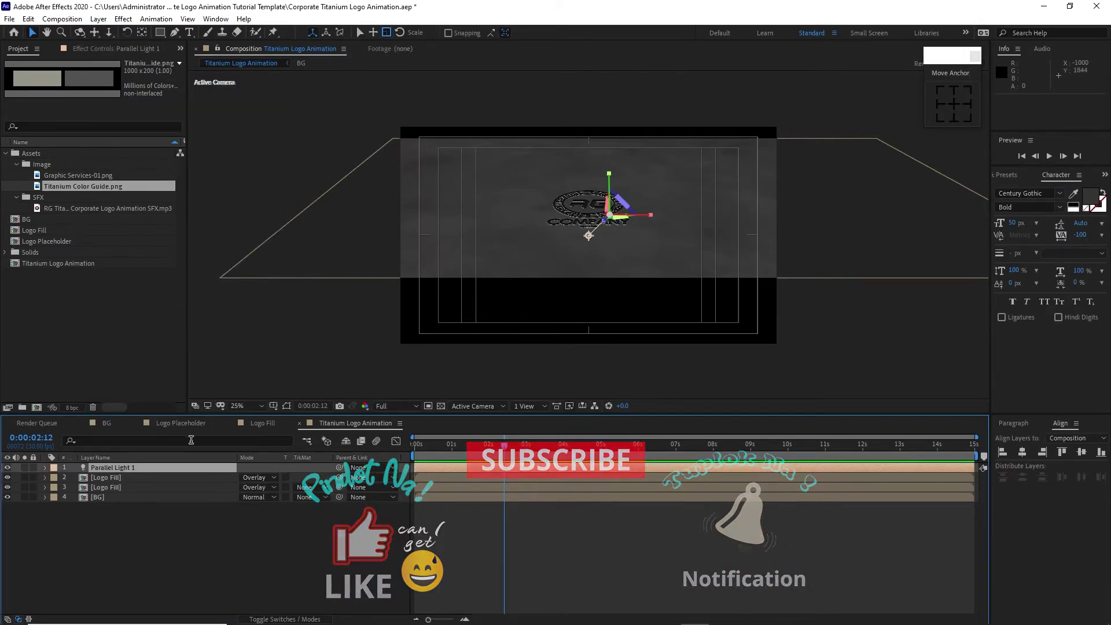
# Split the parallel light layer at 0:00:02:12 and delete the part after that time
pyautogui.click(28, 19)
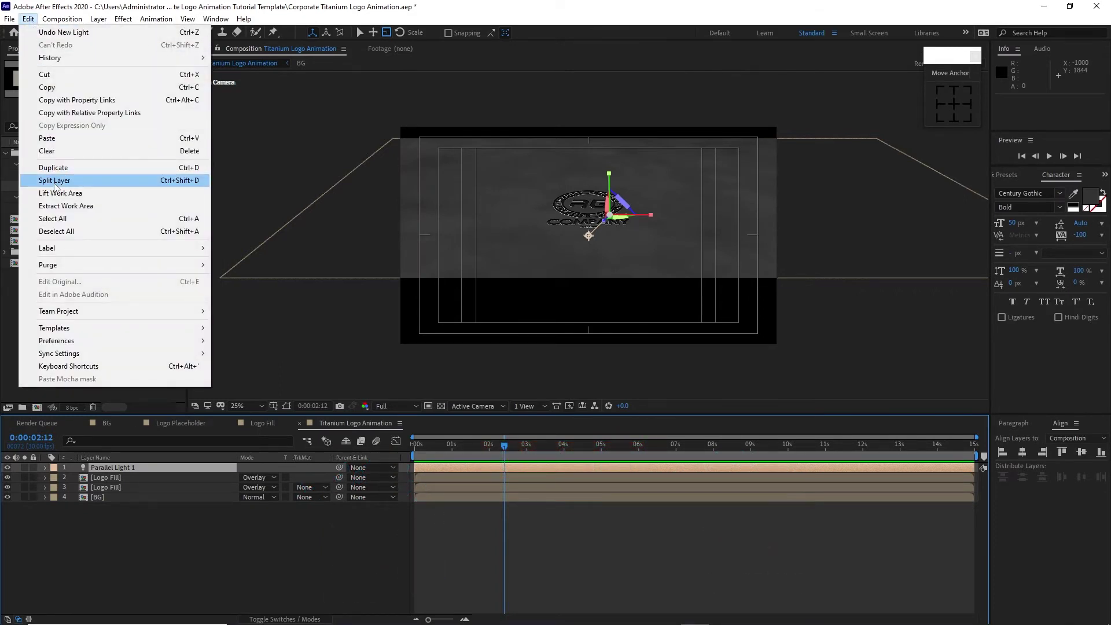
pyautogui.click(55, 181)
pyautogui.click(558, 470)
pyautogui.press('Delete')
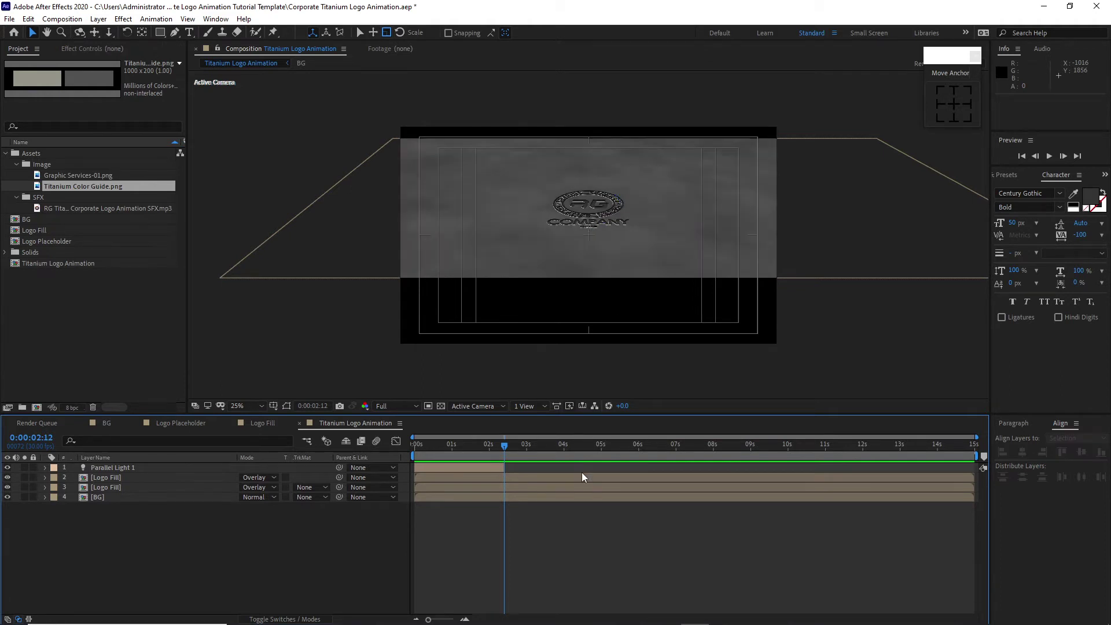
# Set the point of interest of Parallel Light 1 to 1598.4, 537.9, 153.9
pyautogui.click(44, 467)
pyautogui.click(54, 478)
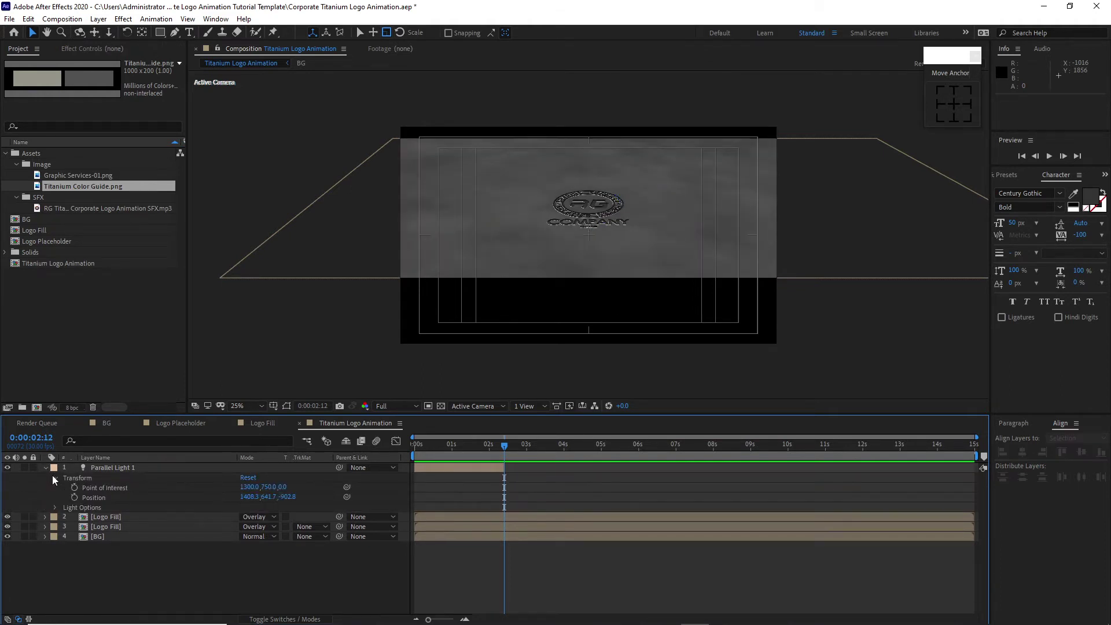
pyautogui.click(244, 489)
pyautogui.write('1598')
pyautogui.write('.4')
pyautogui.press('Tab')
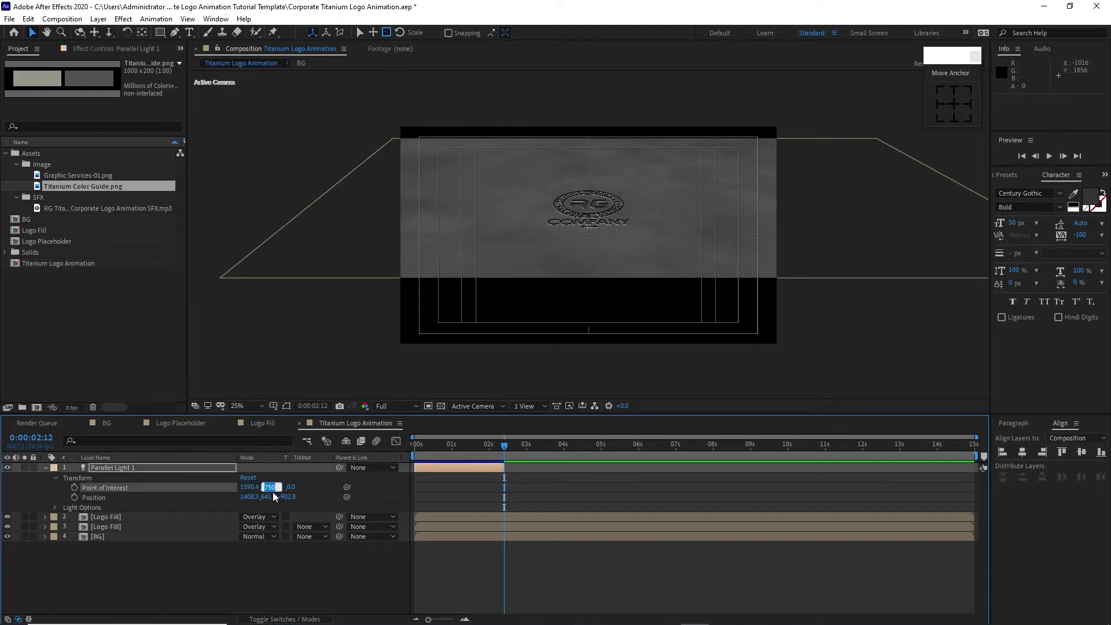
pyautogui.write('537.9')
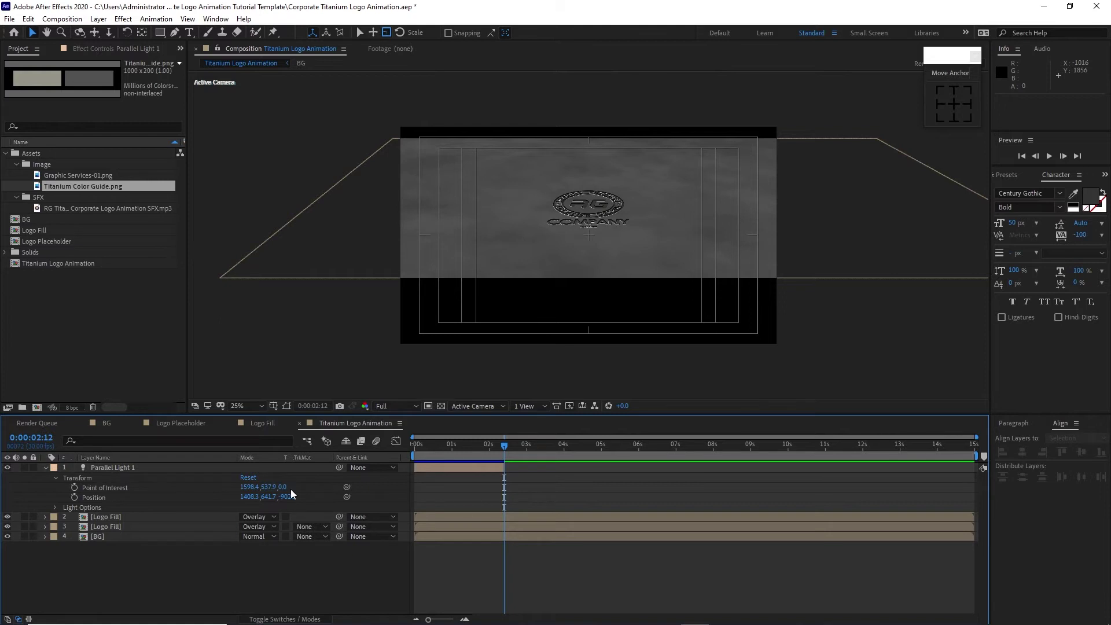
pyautogui.press('Tab')
pyautogui.write('153')
# Set the position of Parallel Light 1 to 2286.7, 314.6, 442.5 and collapse the layer's properties
pyautogui.click(249, 496)
pyautogui.write('2286')
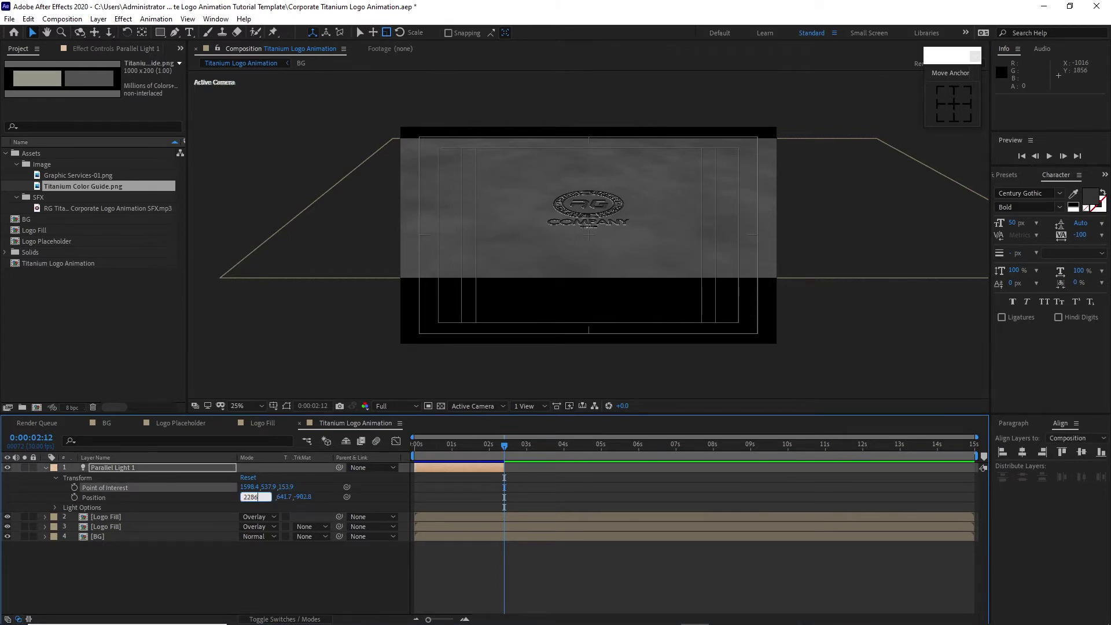
pyautogui.write('.7')
pyautogui.press('Tab')
pyautogui.write('31')
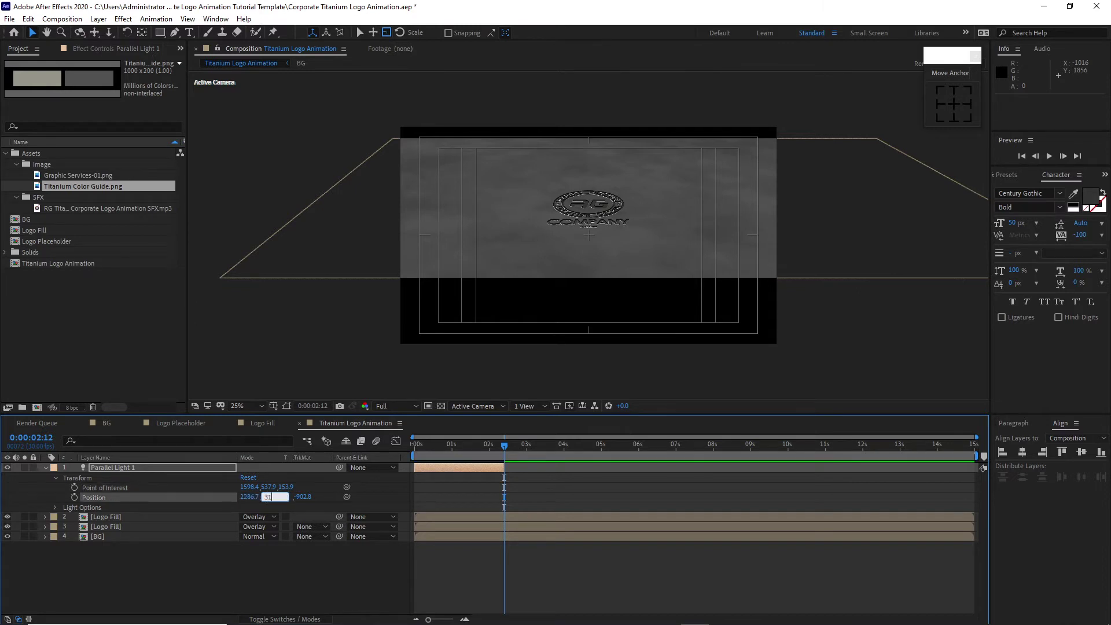
pyautogui.write('4.6')
pyautogui.click(302, 497)
pyautogui.write('442')
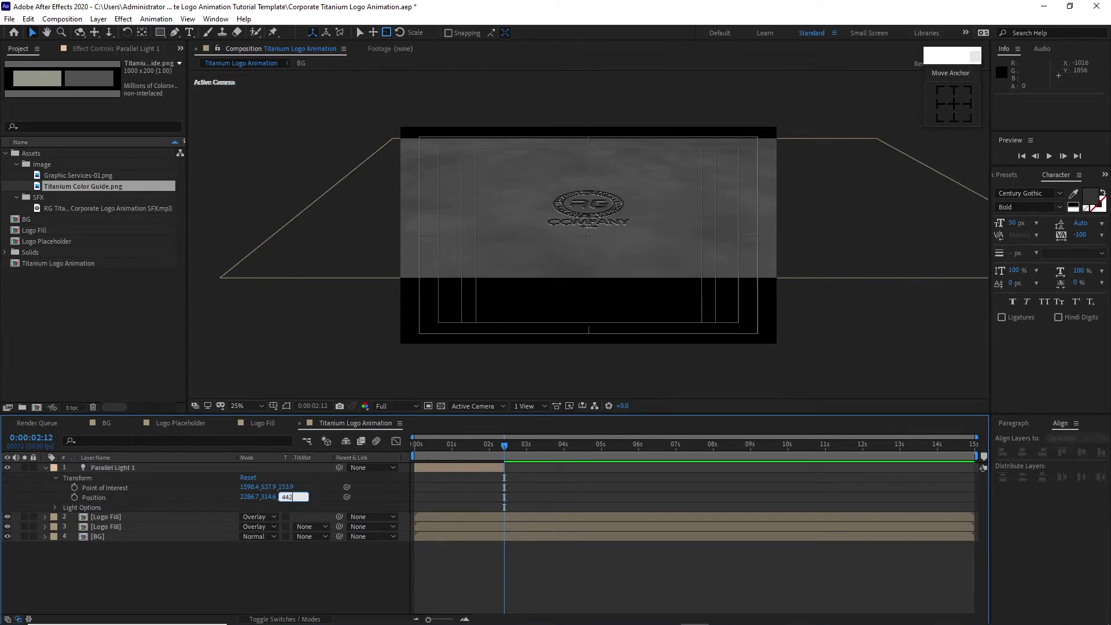
pyautogui.write('.5')
pyautogui.press('Return')
pyautogui.click(56, 478)
pyautogui.click(45, 467)
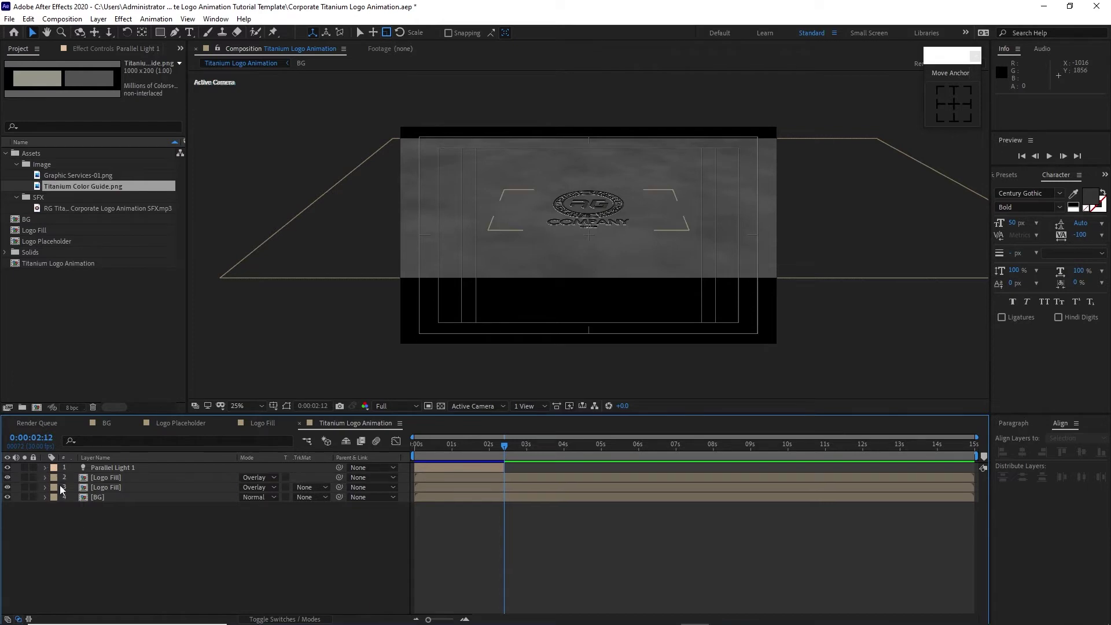
# Add a second white parallel light with 263% intensity, no falloff and no shadow casting
pyautogui.click(98, 18)
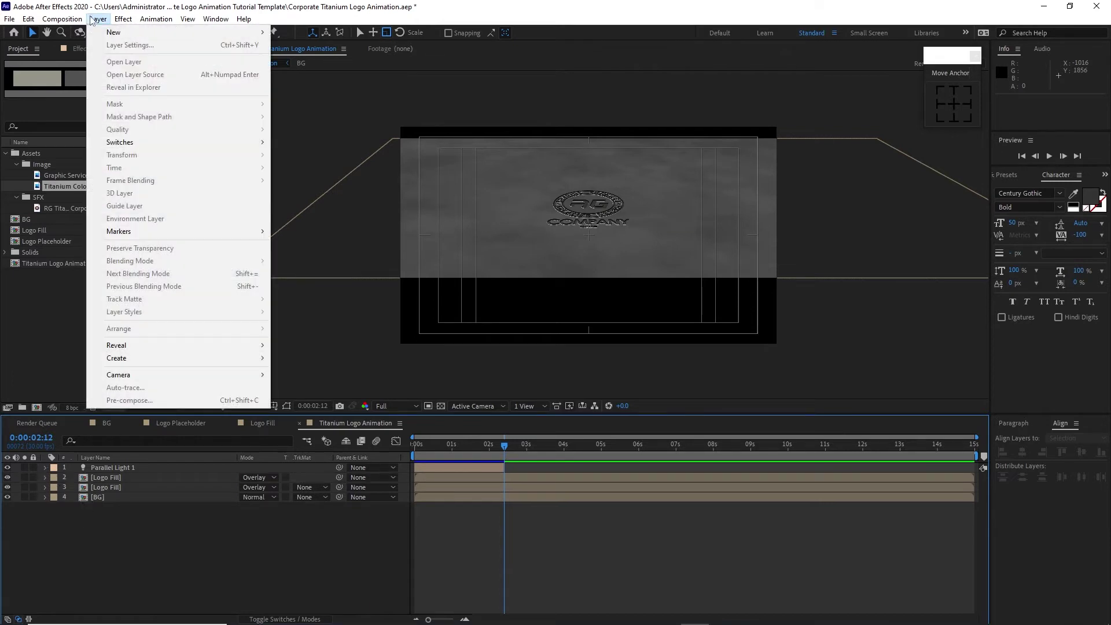
pyautogui.moveTo(113, 36)
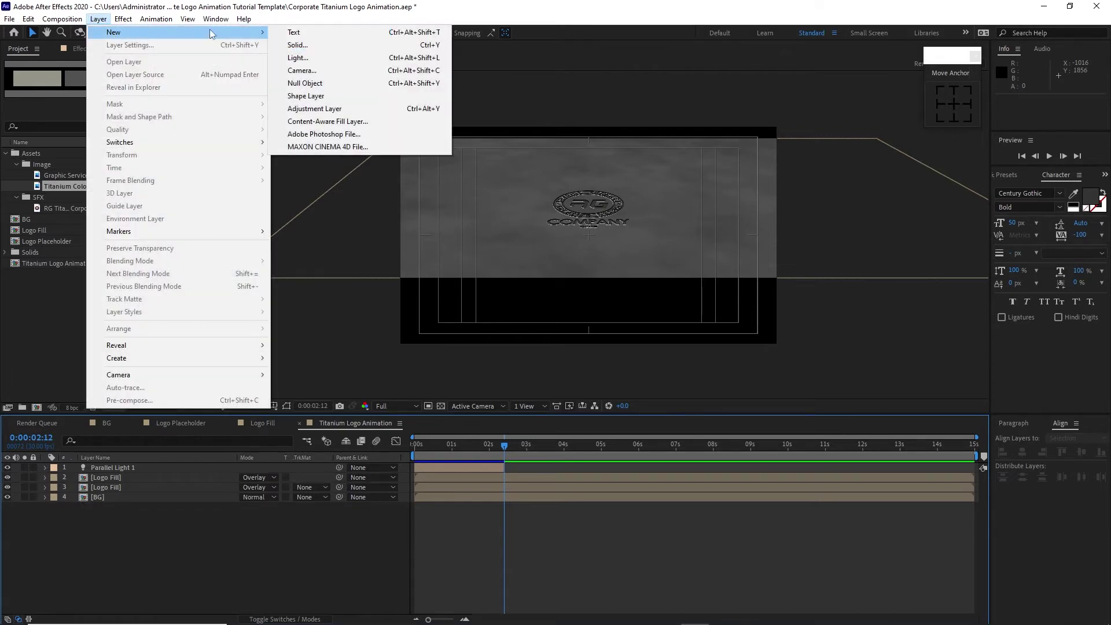
pyautogui.click(305, 64)
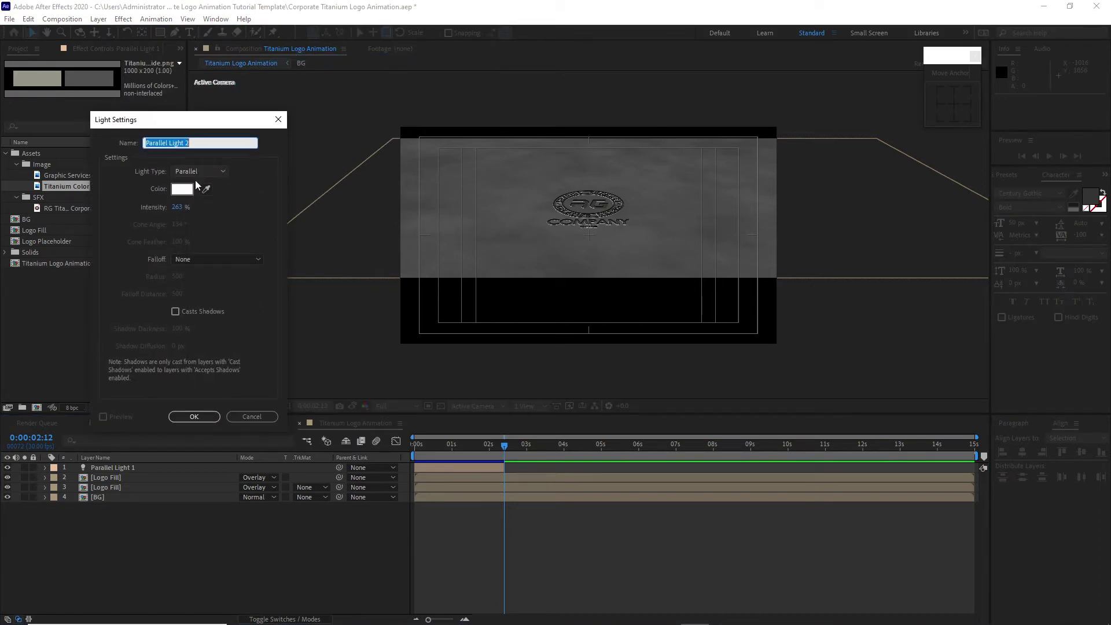
pyautogui.click(176, 417)
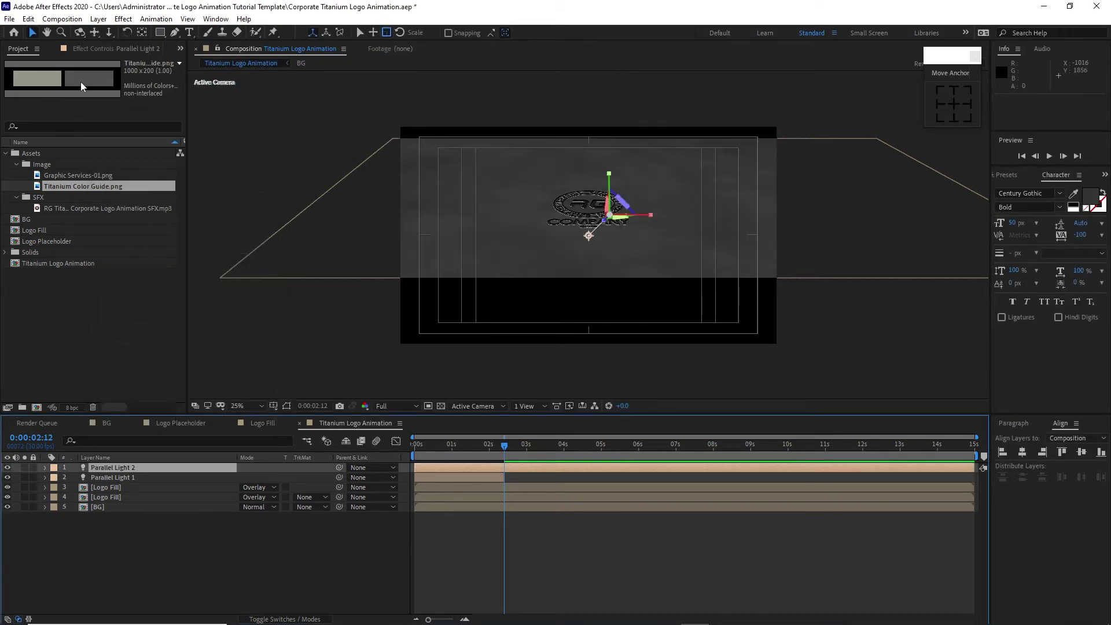
# Split the second parallel light at 0:00:02:12 and delete the part before that time
pyautogui.click(28, 19)
pyautogui.click(54, 181)
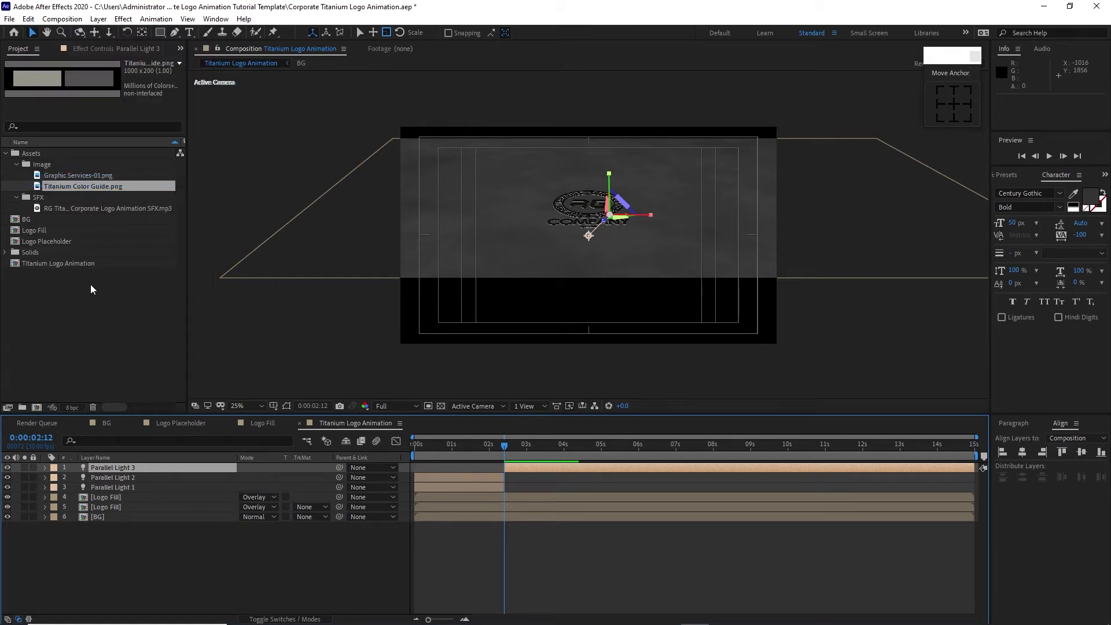
pyautogui.click(435, 480)
pyautogui.press('Delete')
# Rename the remaining light segment that starts at 0:00:02:12 as Parallel Light 2
pyautogui.click(45, 468)
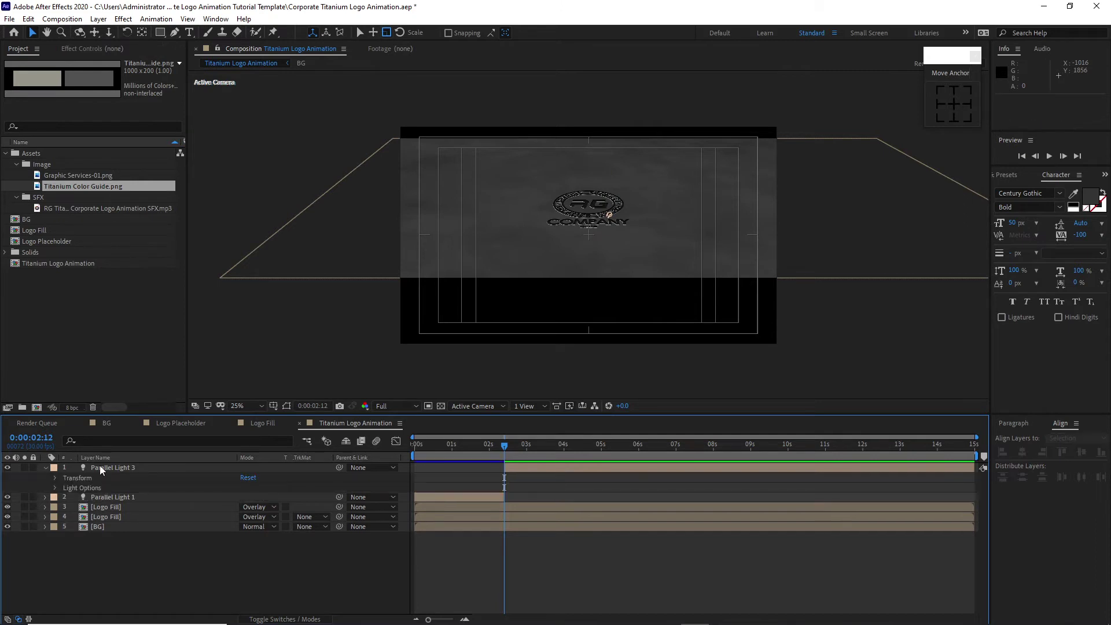
pyautogui.click(100, 466)
pyautogui.rightClick(100, 465)
pyautogui.click(129, 458)
pyautogui.press('Right')
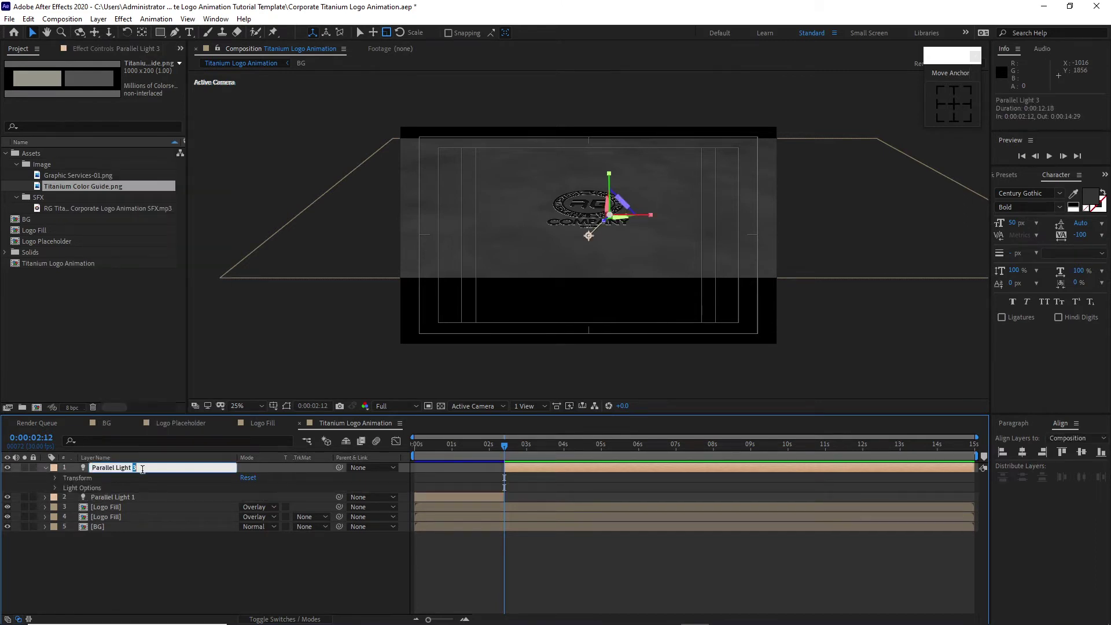
pyautogui.press('BackSpace')
pyautogui.write('2')
# Set the point of interest of Parallel Light 2 to 1598.4, 537.9, 153.9
pyautogui.click(55, 478)
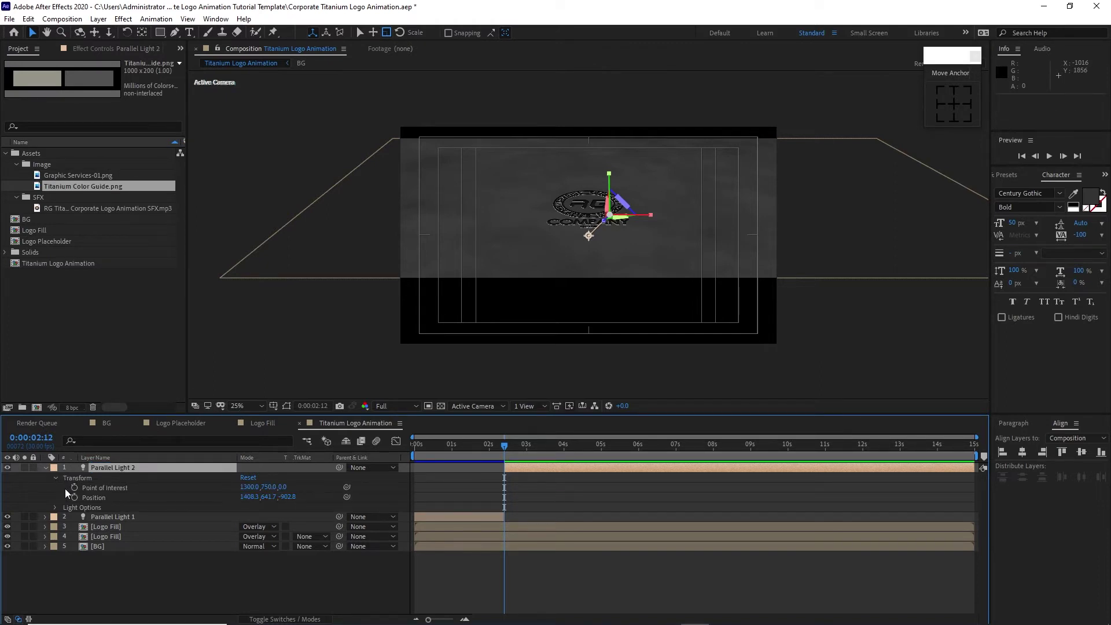
pyautogui.click(250, 487)
pyautogui.write('1598.4')
pyautogui.click(269, 487)
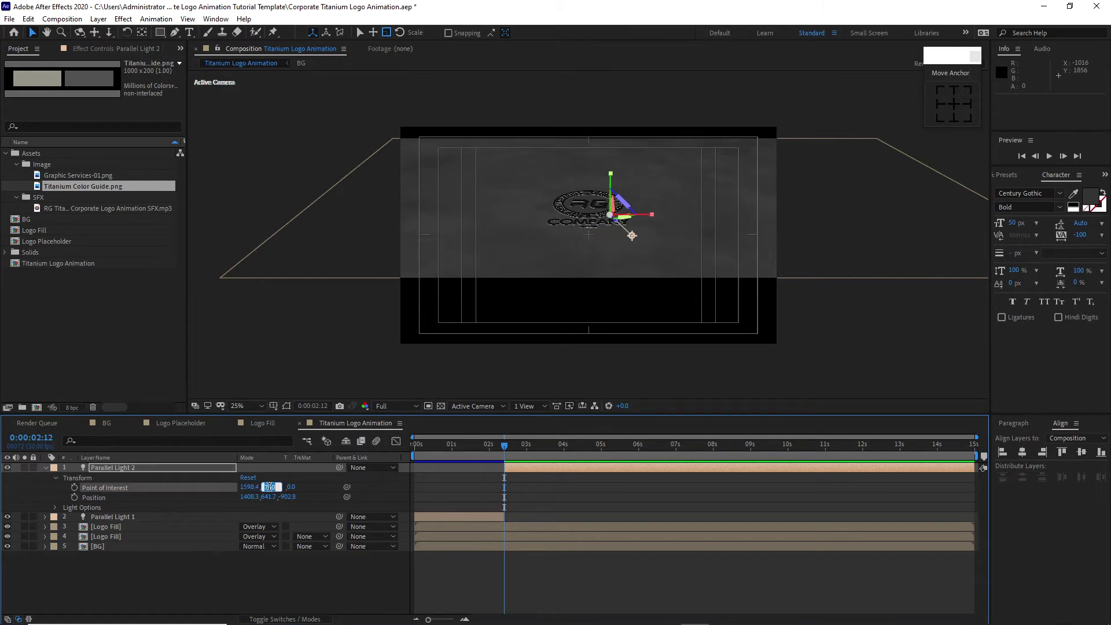
pyautogui.write('537.9')
pyautogui.press('Tab')
pyautogui.write('153')
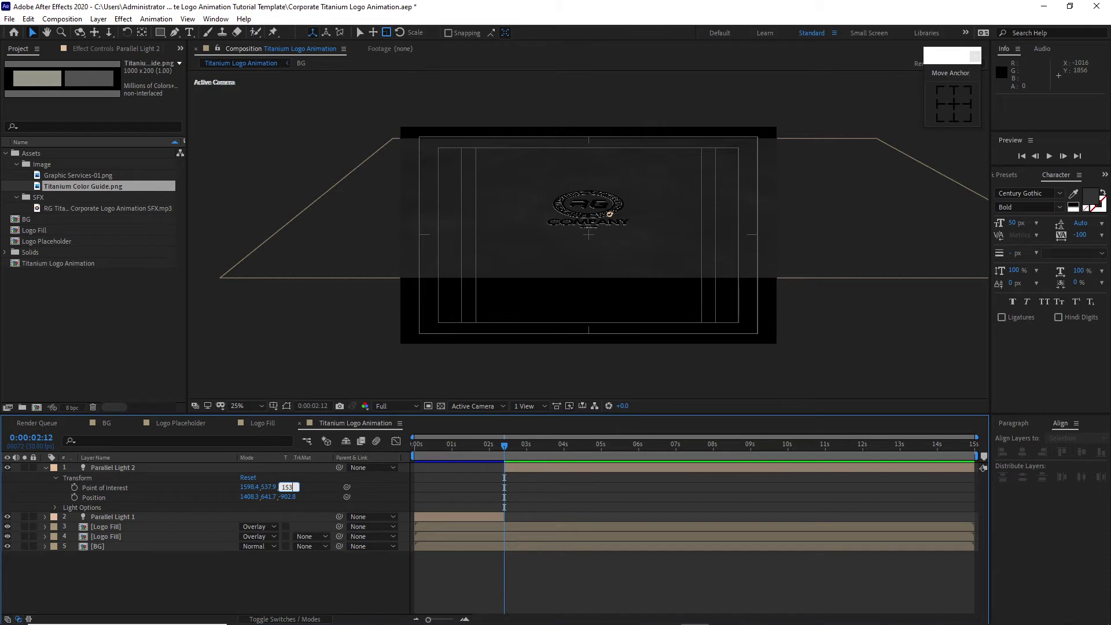
pyautogui.press('Tab')
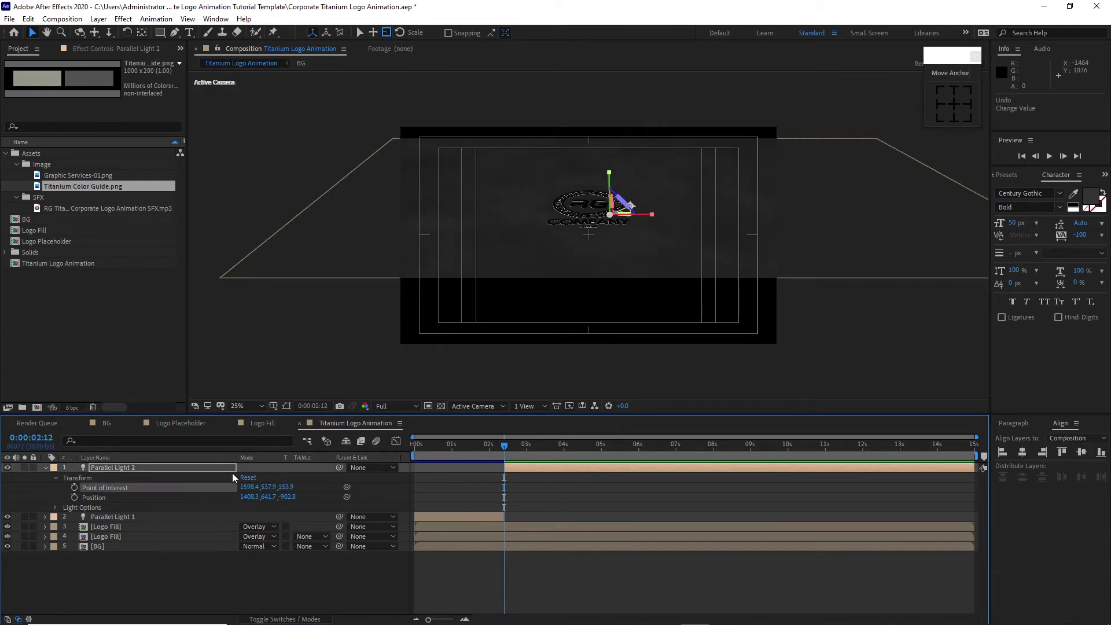
# Set the position of Parallel Light 2 to 1013.3, 390.0, 418.4 and keyframe it at 0:00:02:12
pyautogui.write('1013')
pyautogui.press('Tab')
pyautogui.write('390')
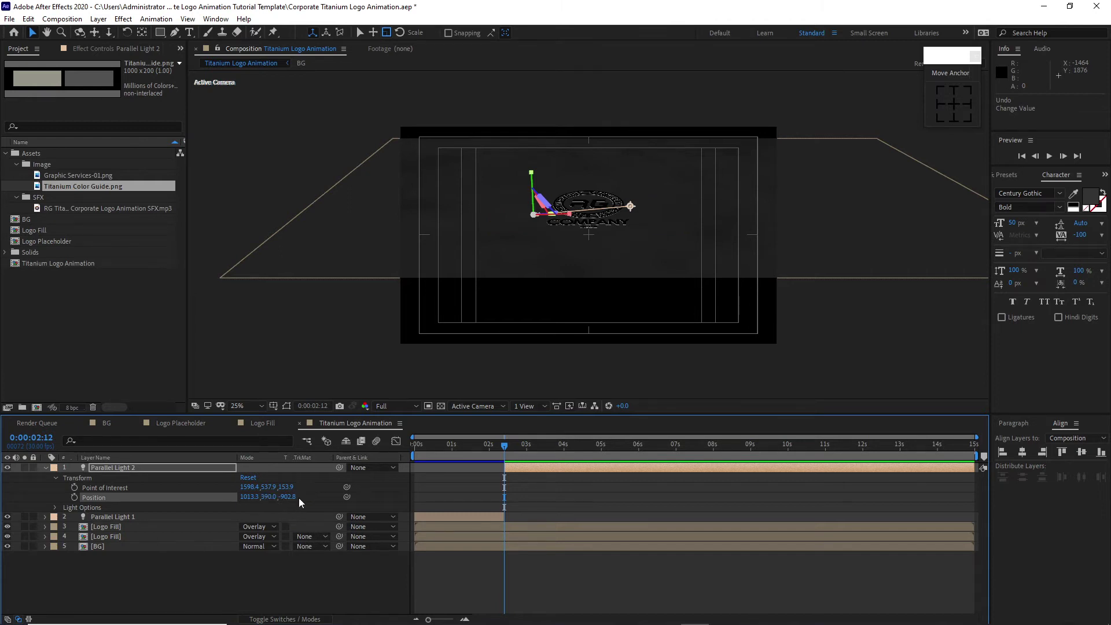
pyautogui.press('Tab')
pyautogui.write('41')
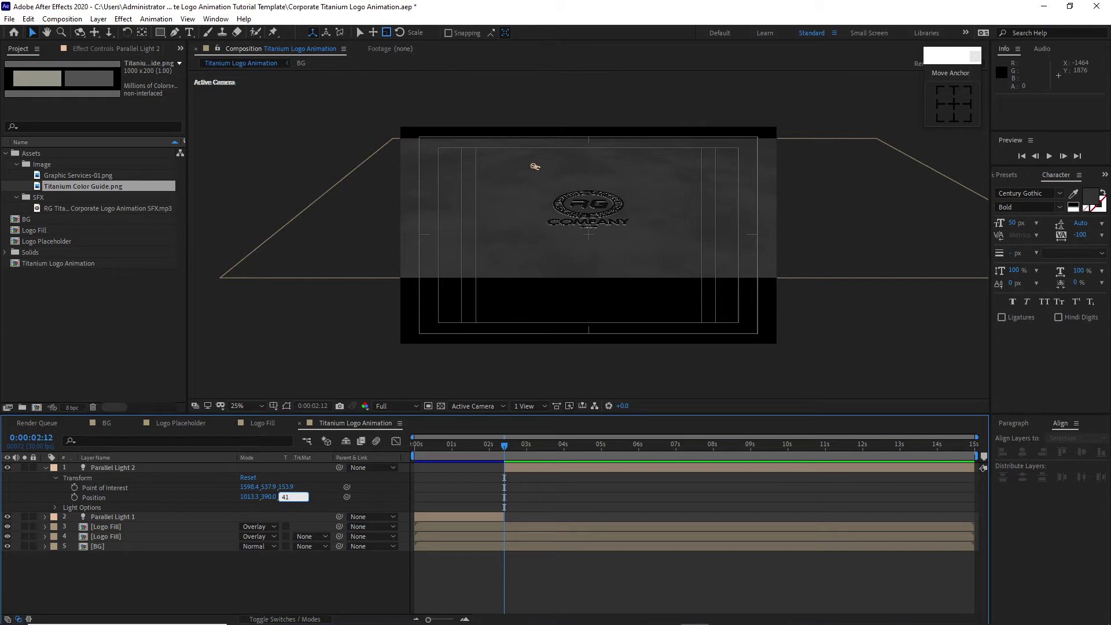
pyautogui.write('8.4')
pyautogui.click(74, 498)
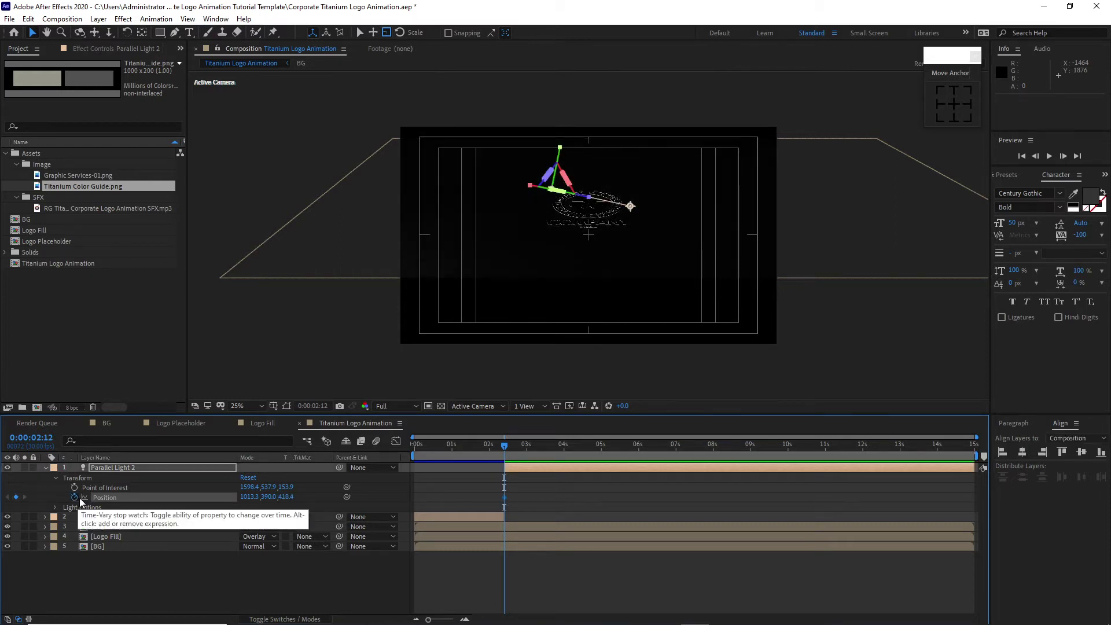
# Add a position keyframe of 1511.7, 354.9, 439.5 to Parallel Light 2 at 0:00:06:04
pyautogui.click(648, 450)
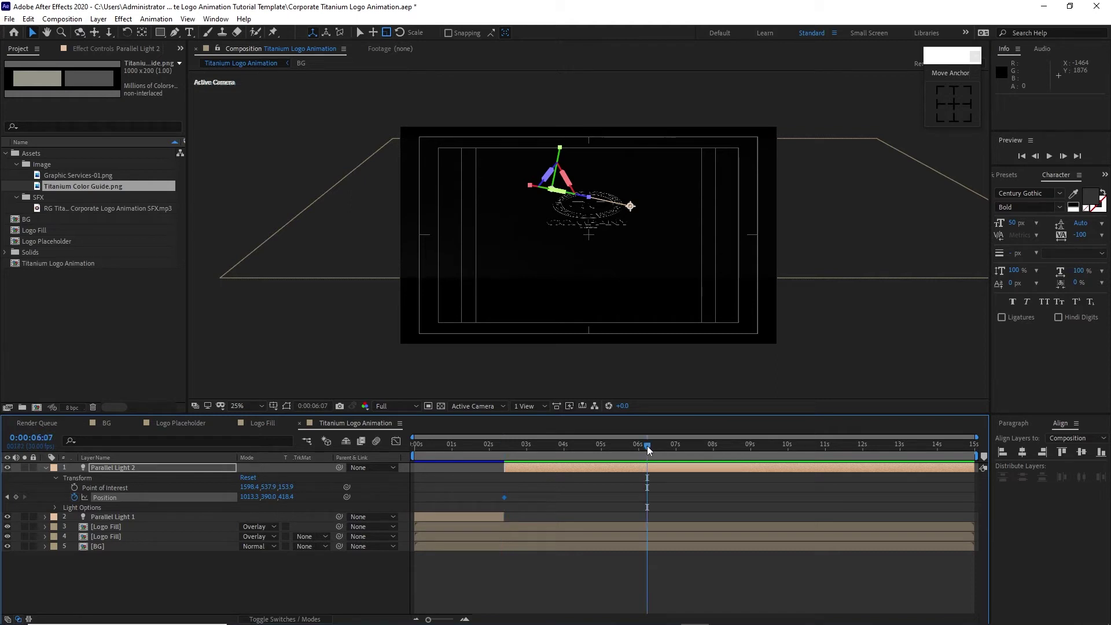
pyautogui.moveTo(648, 450); pyautogui.dragTo(644, 449)
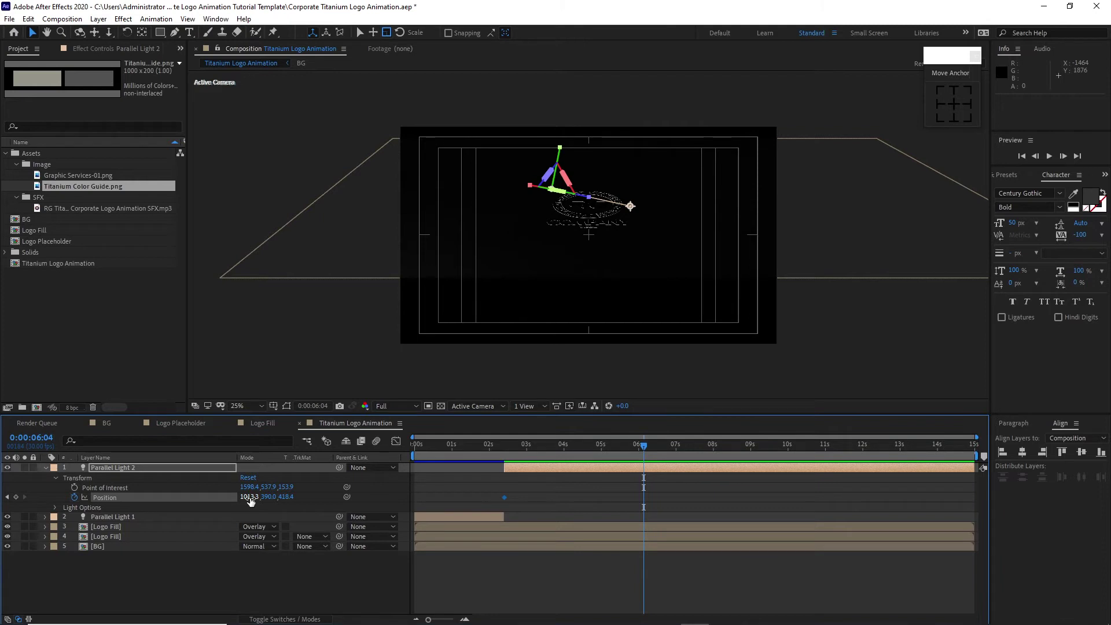
pyautogui.click(250, 497)
pyautogui.write('1')
pyautogui.write('511')
pyautogui.write('.7')
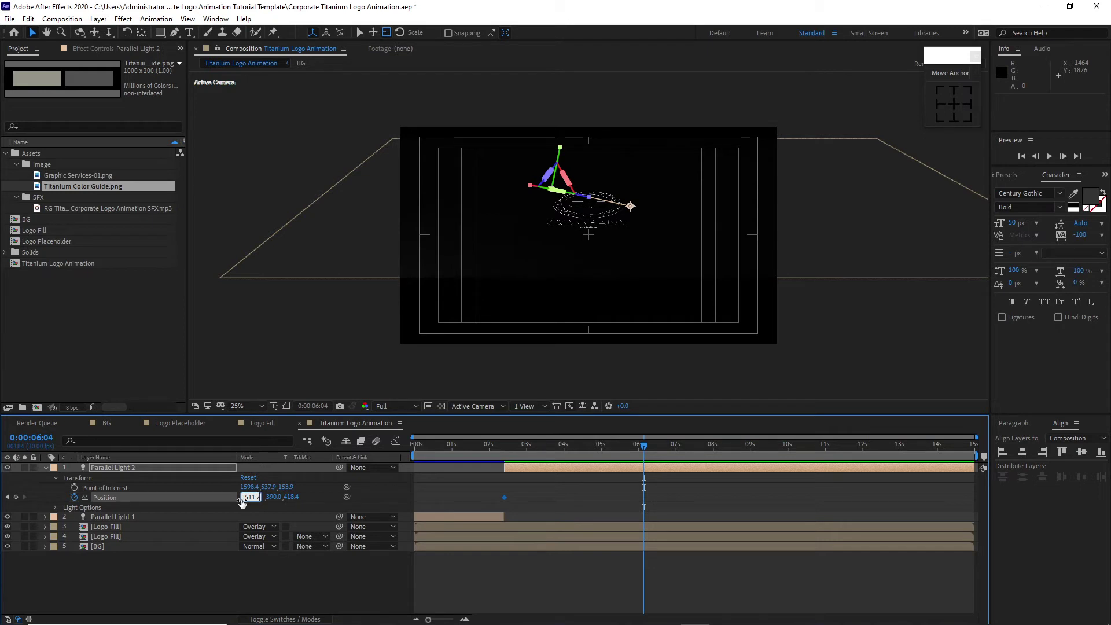
pyautogui.click(279, 501)
pyautogui.write('354.9')
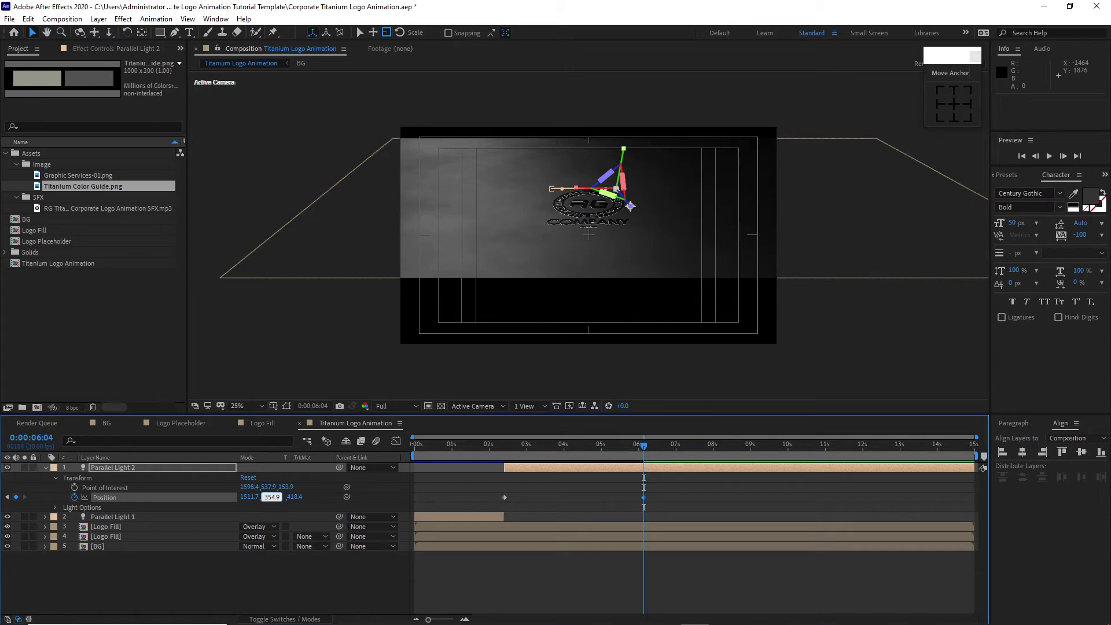
pyautogui.click(295, 502)
pyautogui.write('439.5')
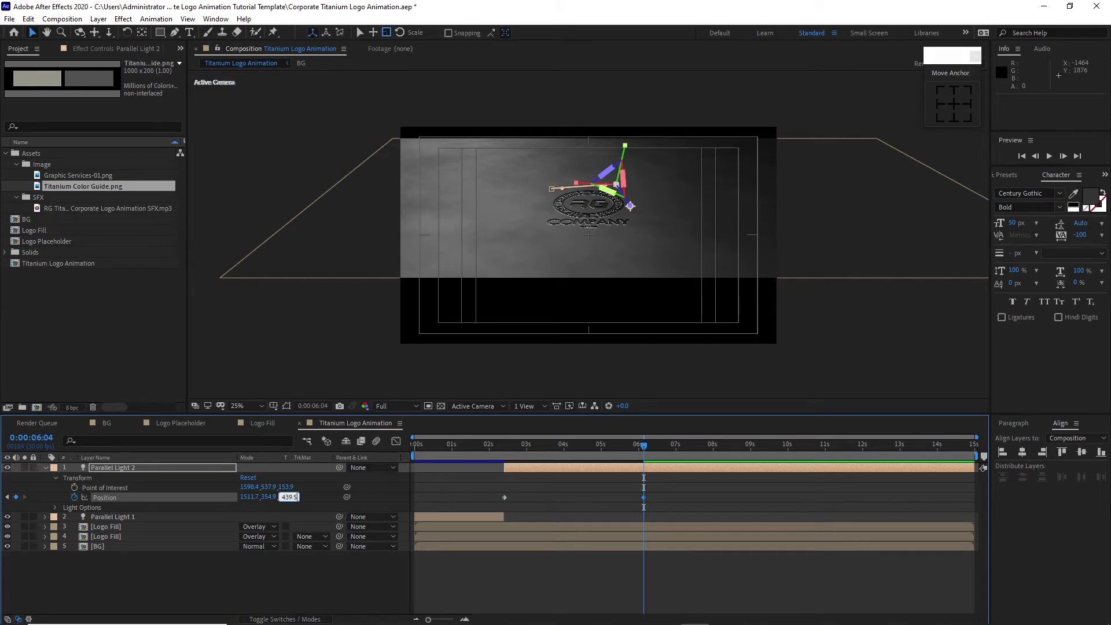
# Split Parallel Light 2 at 0:00:06:04 and delete the part after that time
pyautogui.click(28, 19)
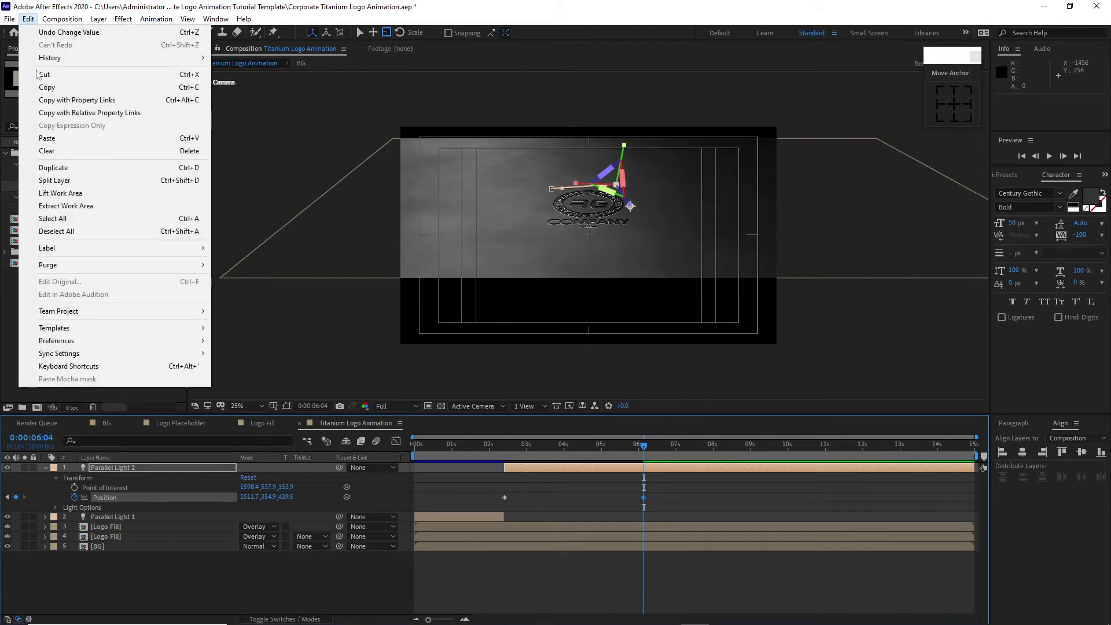
pyautogui.click(61, 181)
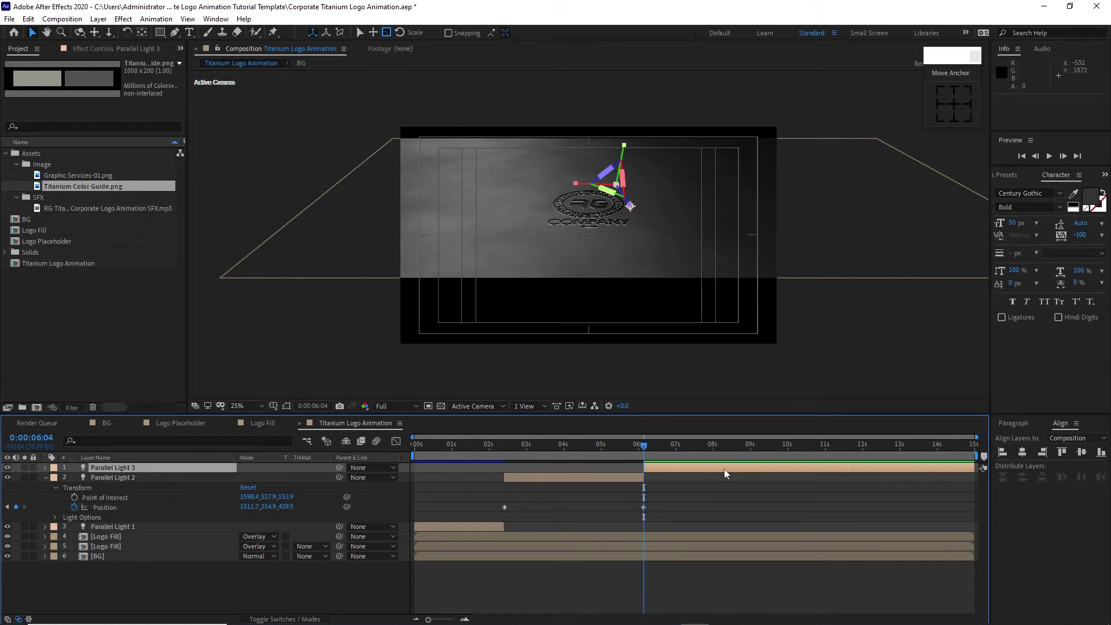
pyautogui.press('Delete')
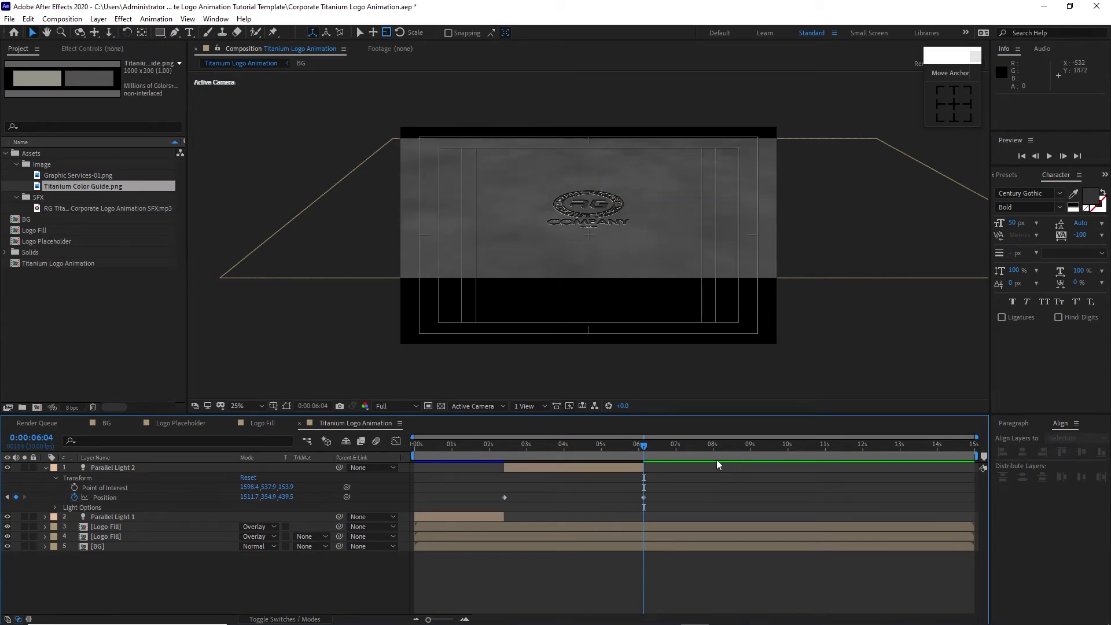
# Create a Spot light layer with its intensity set to 233%
pyautogui.click(99, 18)
pyautogui.moveTo(173, 35)
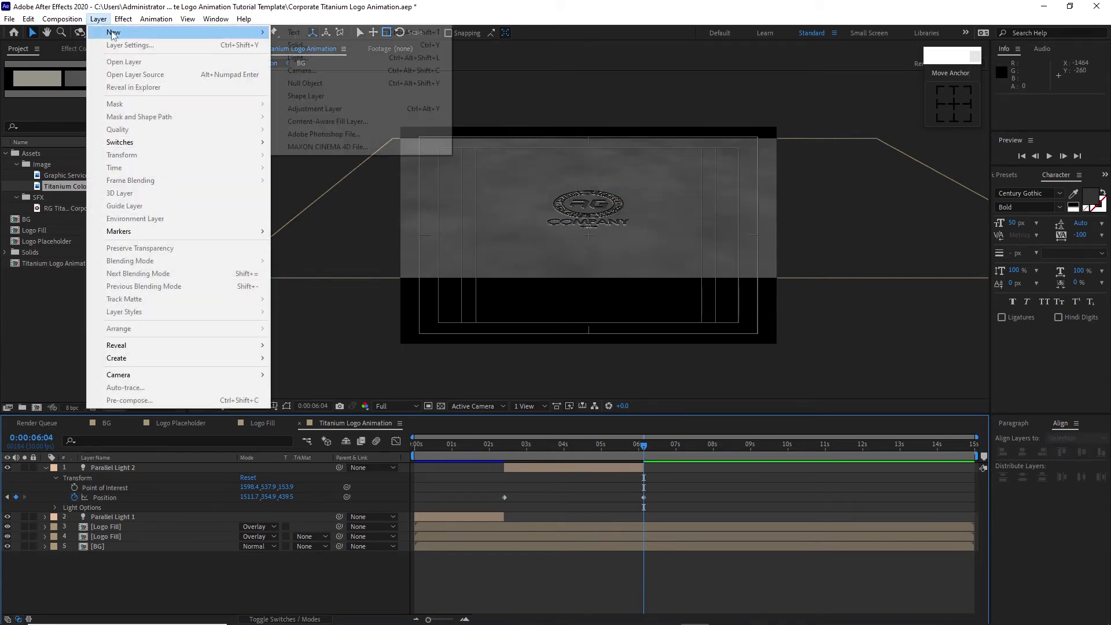
pyautogui.click(298, 57)
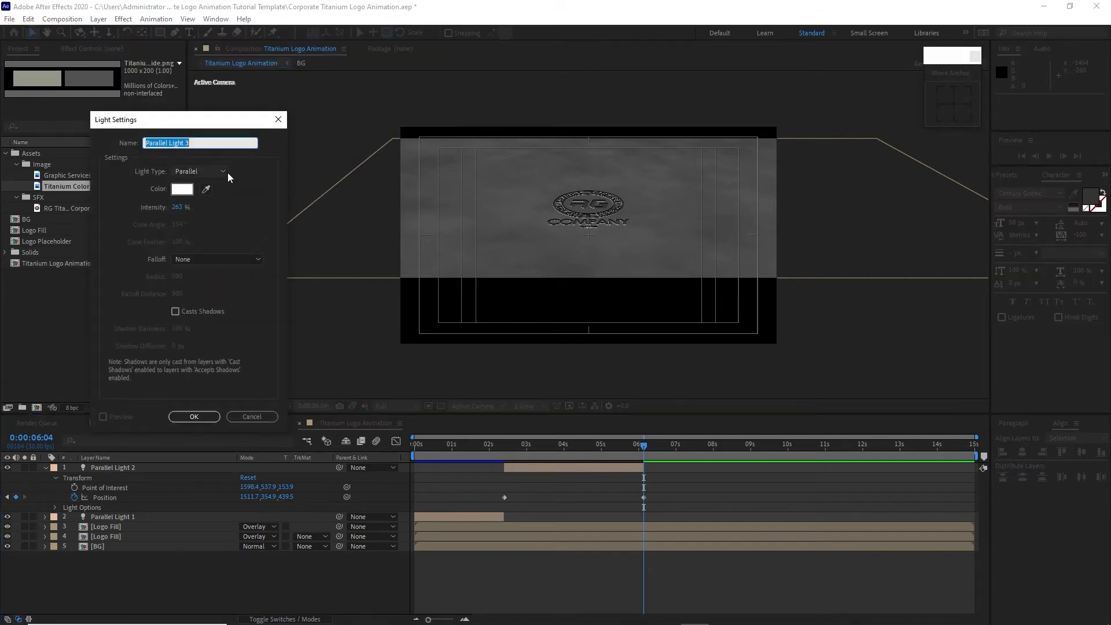
pyautogui.click(222, 171)
pyautogui.click(201, 196)
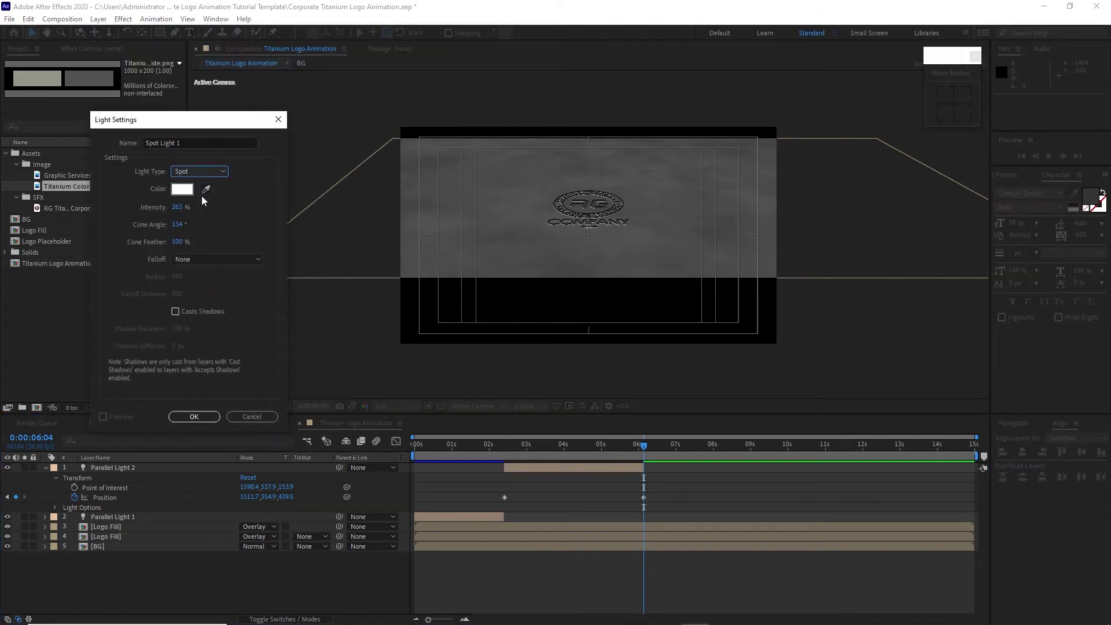
pyautogui.click(175, 208)
pyautogui.write('233')
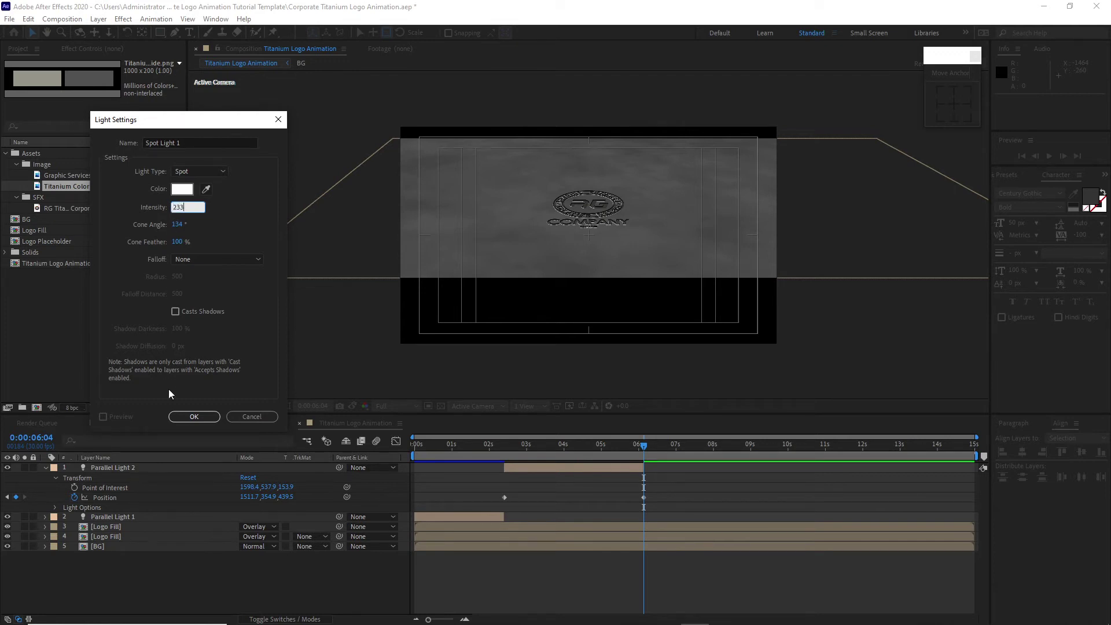
pyautogui.click(192, 417)
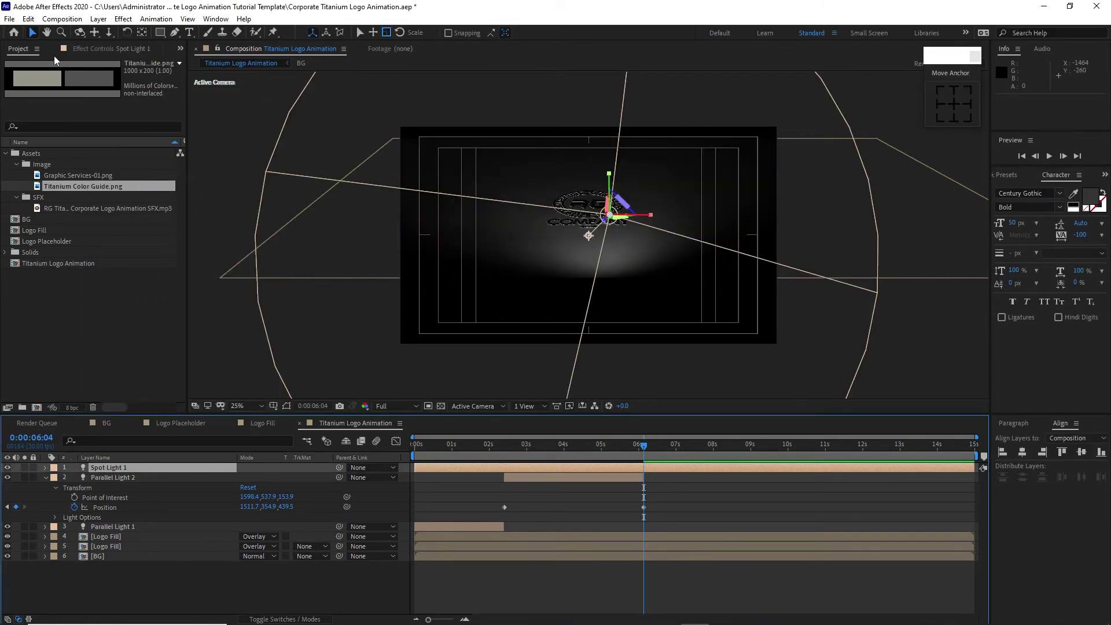
# Split Spot Light 1 at 0:00:06:04 and delete the part before that time
pyautogui.click(27, 19)
pyautogui.click(54, 180)
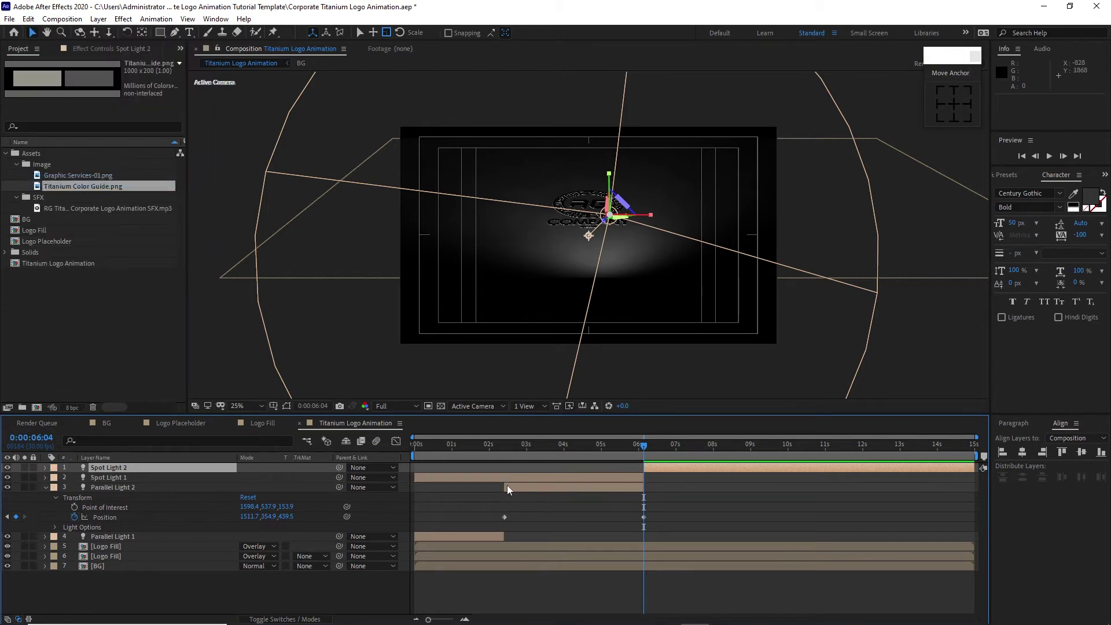
pyautogui.click(483, 478)
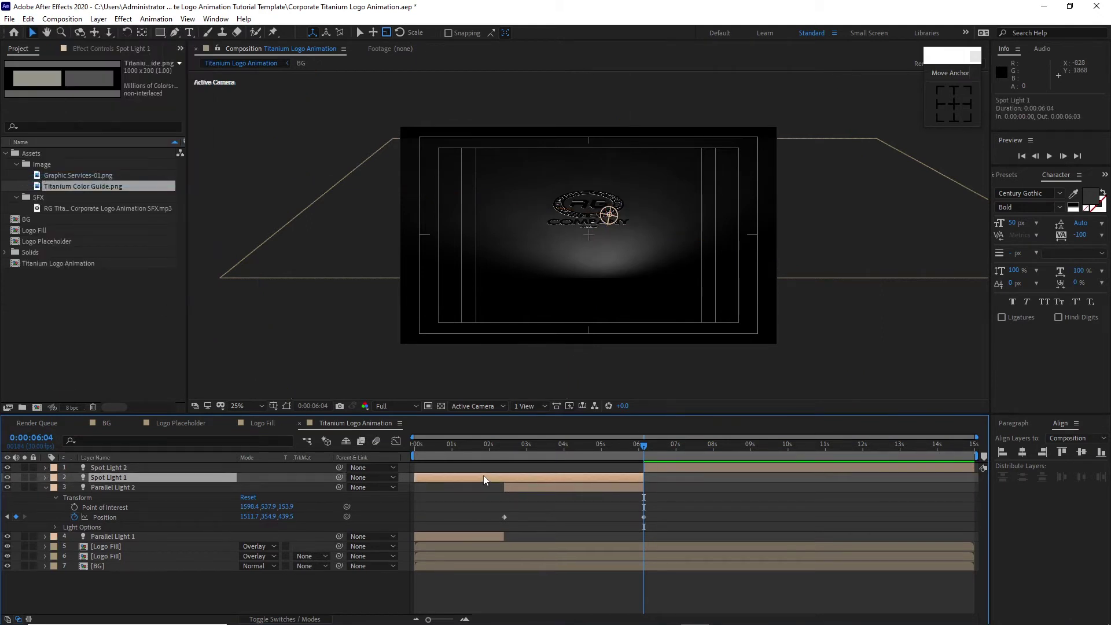
pyautogui.press('Delete')
# Rename the remaining spot light layer as Spot Light 1
pyautogui.click(95, 469)
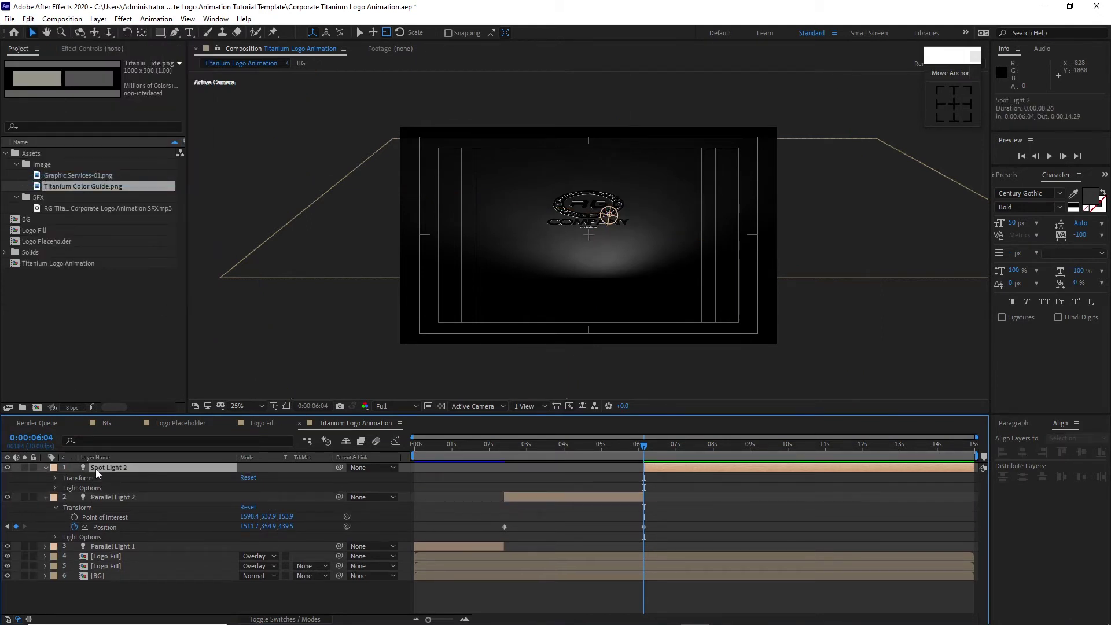
pyautogui.rightClick(99, 464)
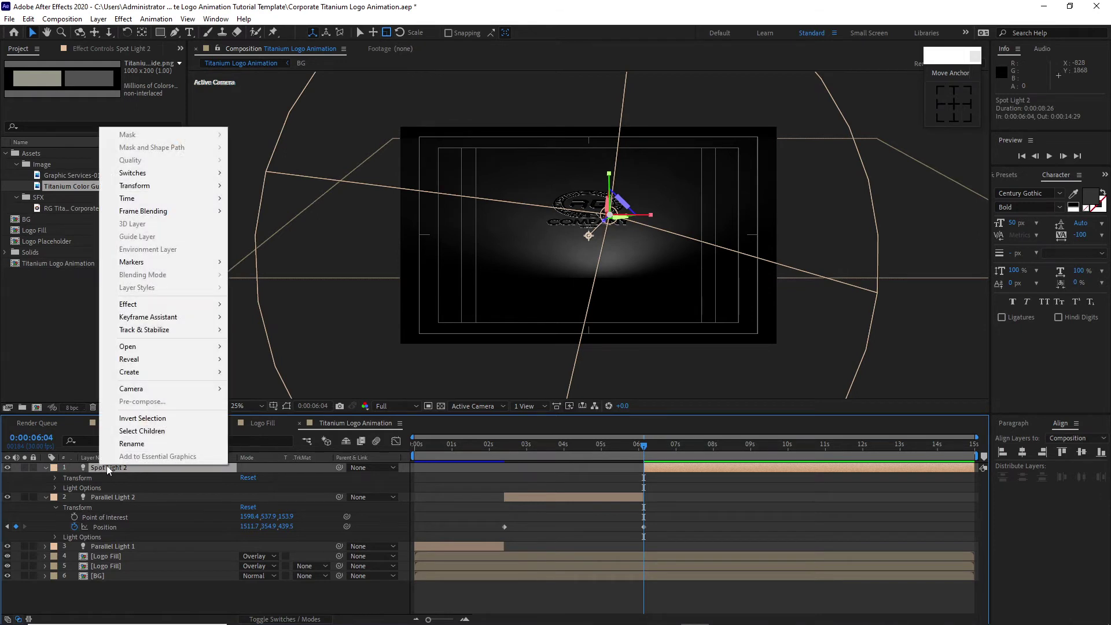
pyautogui.click(131, 443)
pyautogui.doubleClick(137, 469)
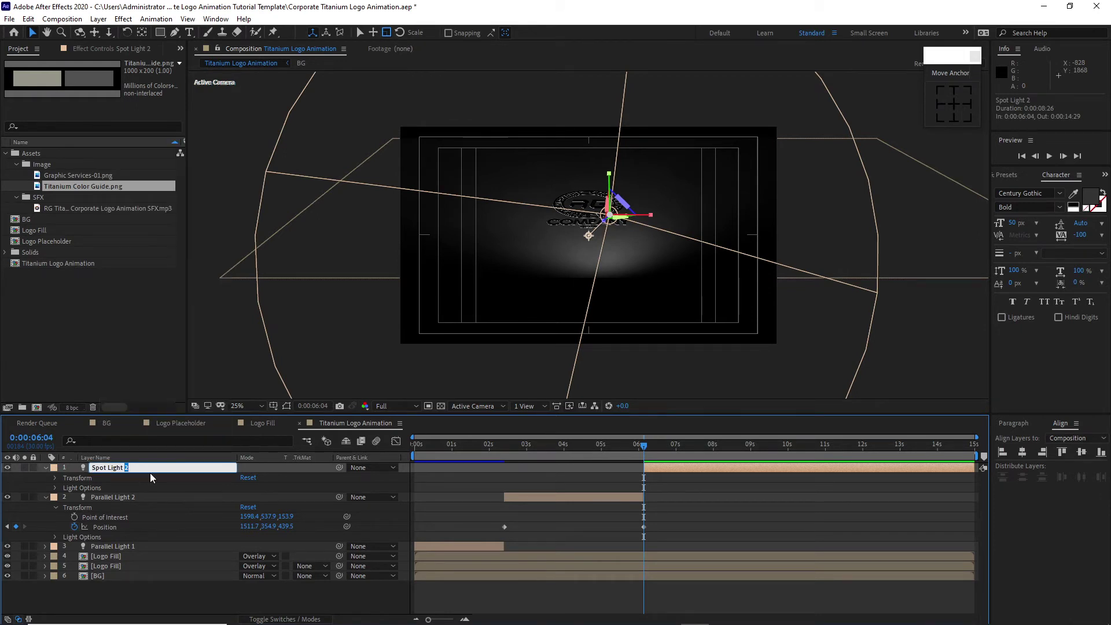
pyautogui.write('1')
pyautogui.press('Return')
# Set the point of interest of Spot Light 1 to 1294.9, 566.6, 96.0
pyautogui.click(56, 478)
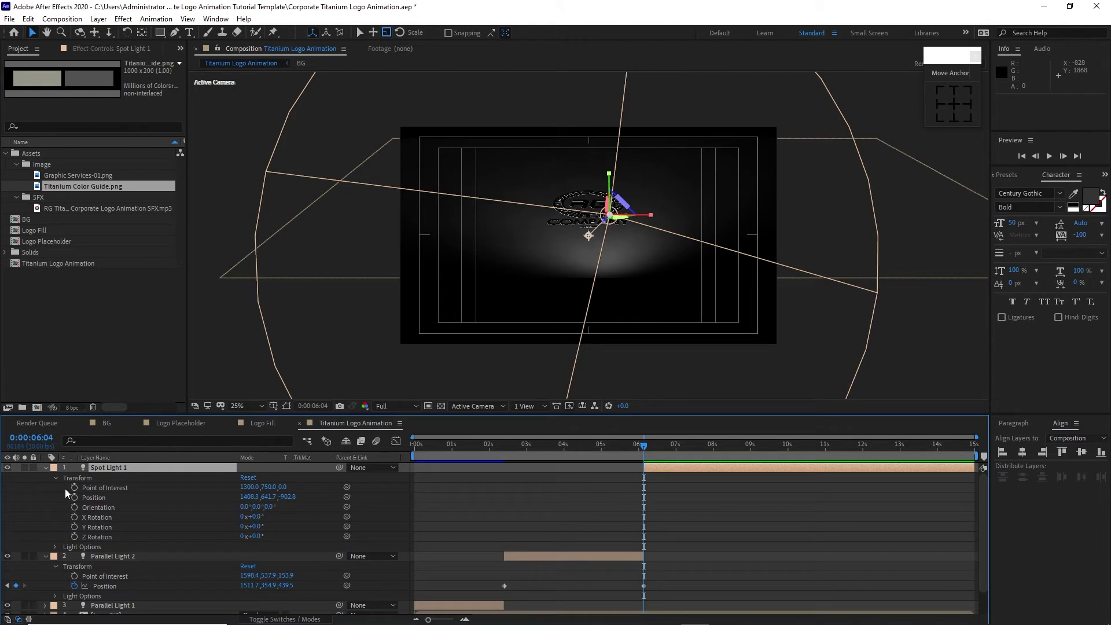
pyautogui.click(246, 488)
pyautogui.write('1294.9')
pyautogui.click(272, 488)
pyautogui.write('566.6')
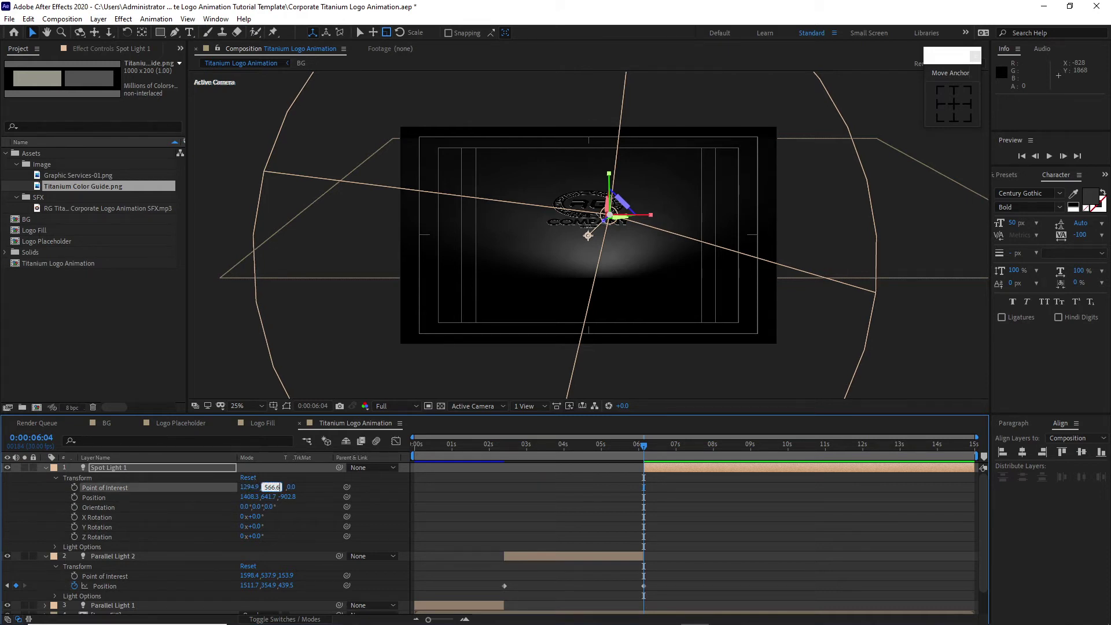
pyautogui.press('Tab')
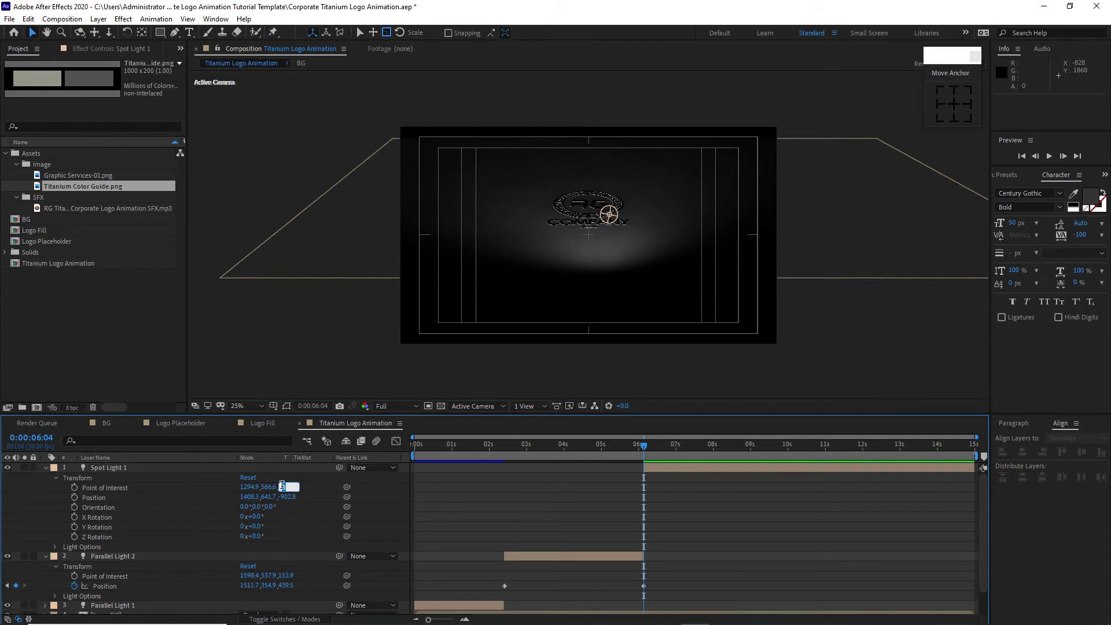
pyautogui.write('96')
# Set the position of Spot Light 1 to 994.4, -34.3, 425.7 and keyframe it at 0:00:06:04
pyautogui.click(248, 498)
pyautogui.write('994.4')
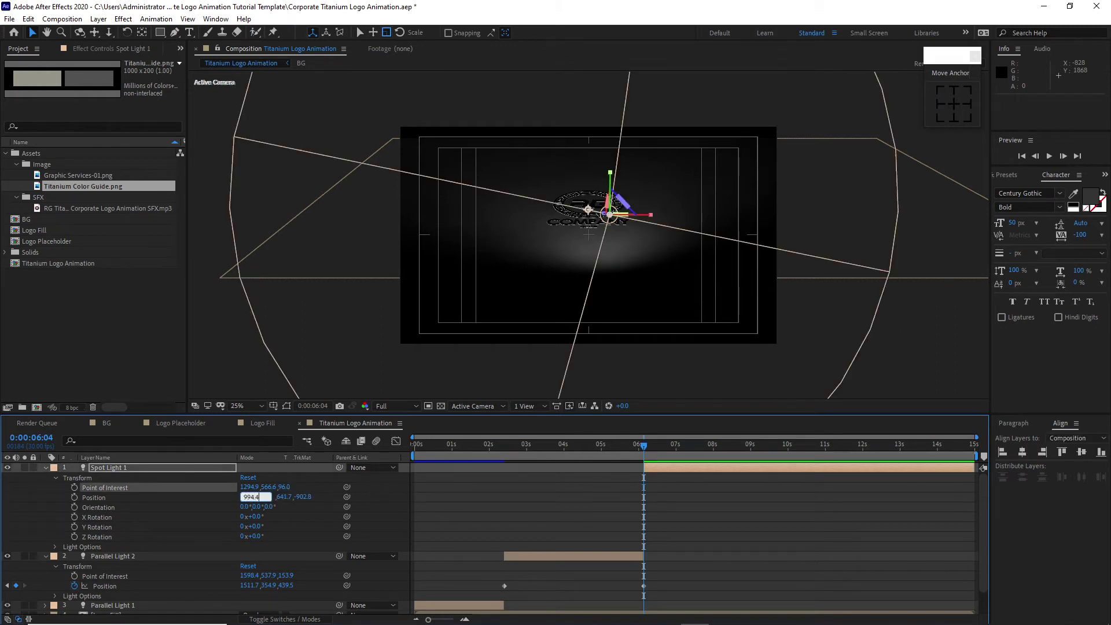
pyautogui.click(282, 496)
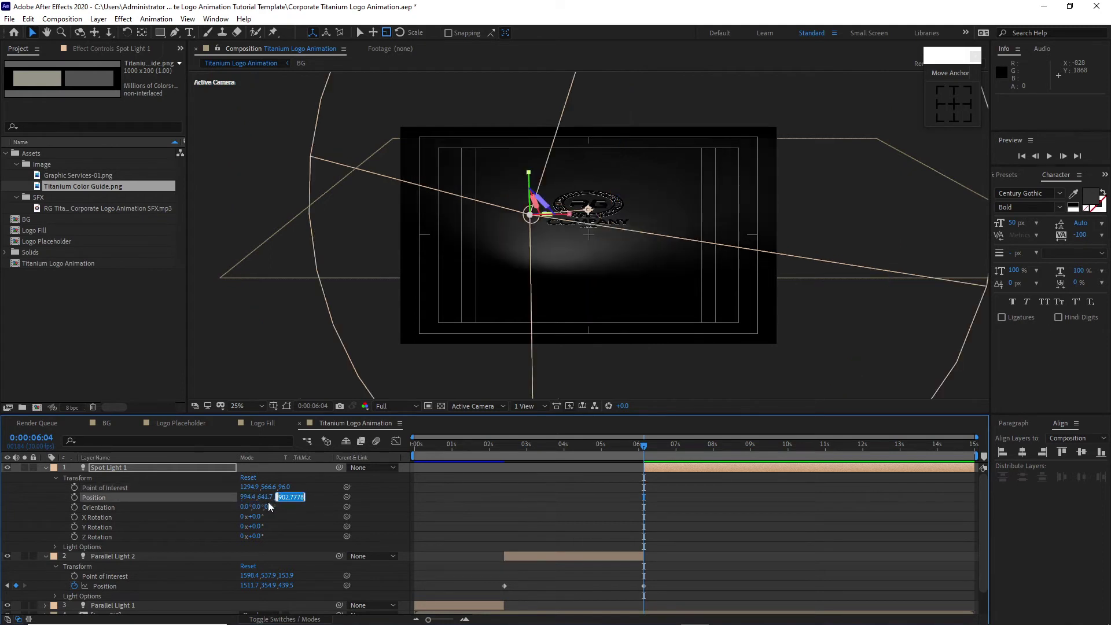
pyautogui.click(261, 497)
pyautogui.write('-34.3')
pyautogui.press('Tab')
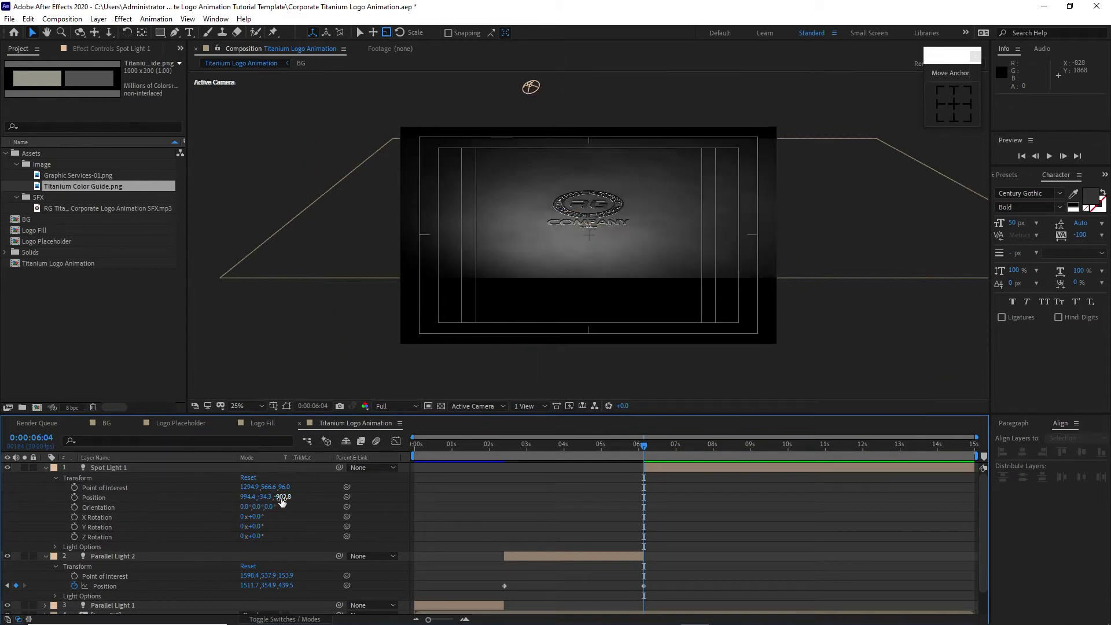
pyautogui.write('425.7')
pyautogui.press('Return')
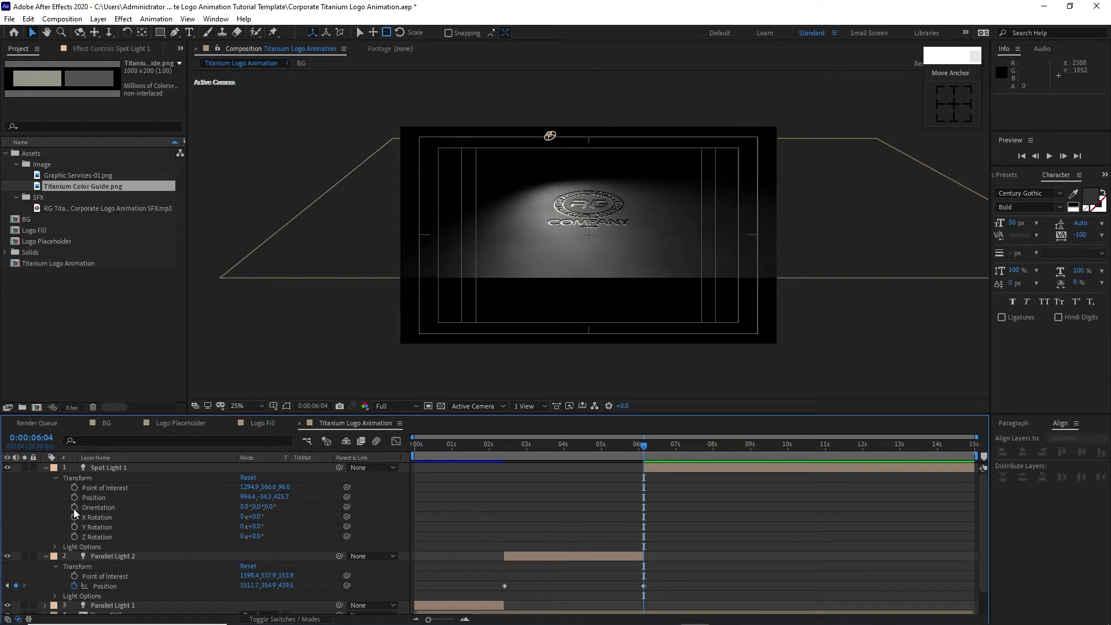
pyautogui.click(74, 497)
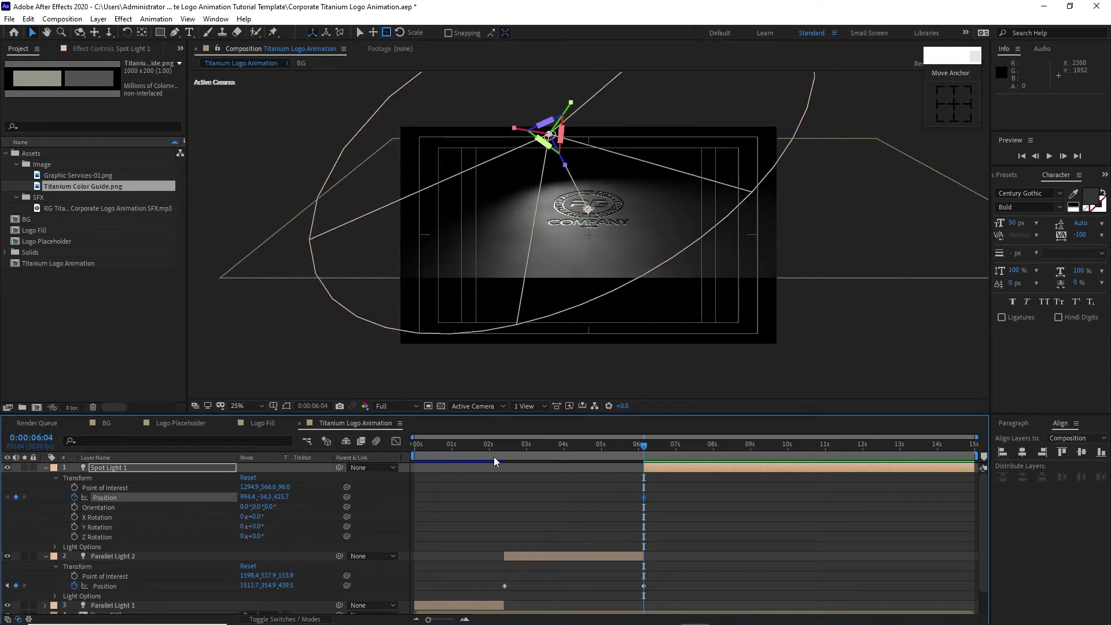
# Add a position keyframe to Spot Light 1 at 0:00:10:01 with the X value set to 1643.3
pyautogui.moveTo(643, 454); pyautogui.dragTo(788, 455)
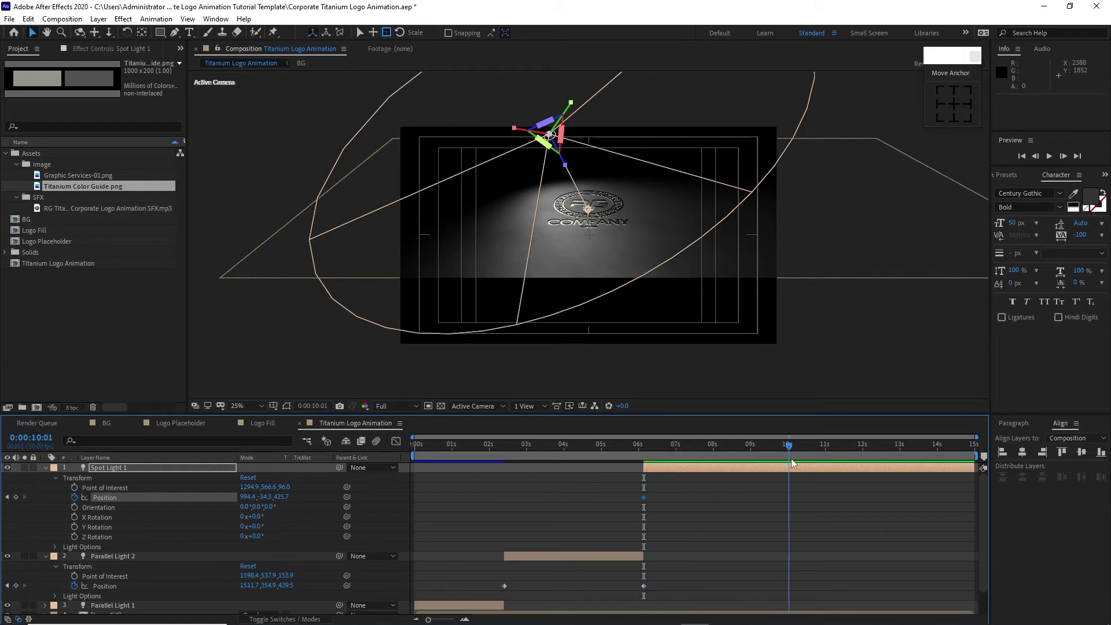
pyautogui.click(245, 498)
pyautogui.write('1643.3')
pyautogui.click(391, 231)
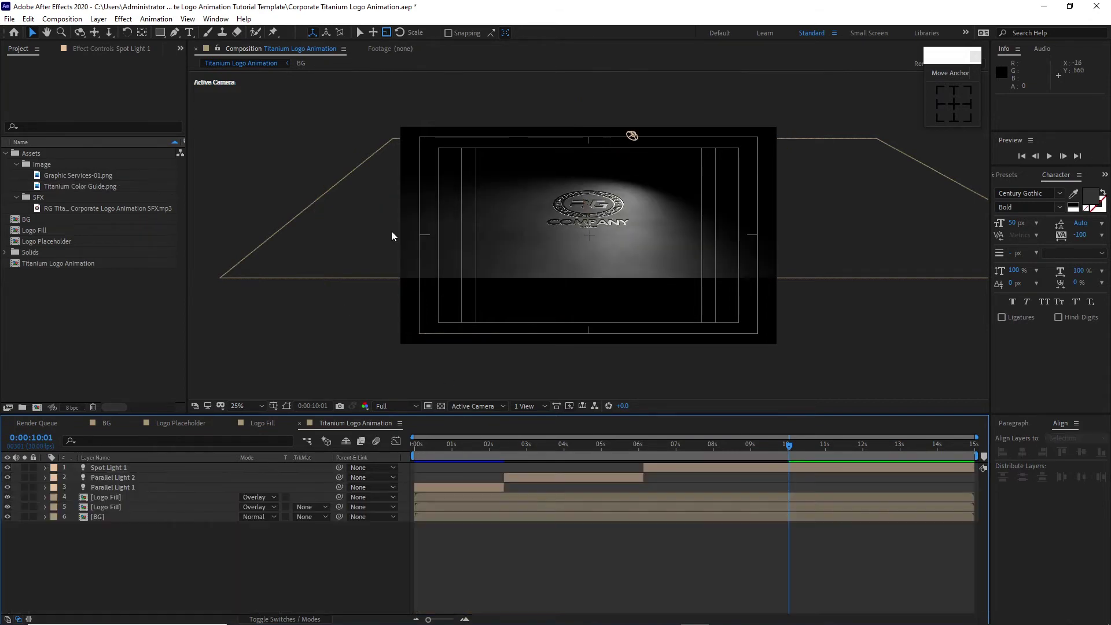
# Create an Ambient light layer with its intensity set to 13%
pyautogui.click(99, 18)
pyautogui.moveTo(130, 33)
pyautogui.click(296, 57)
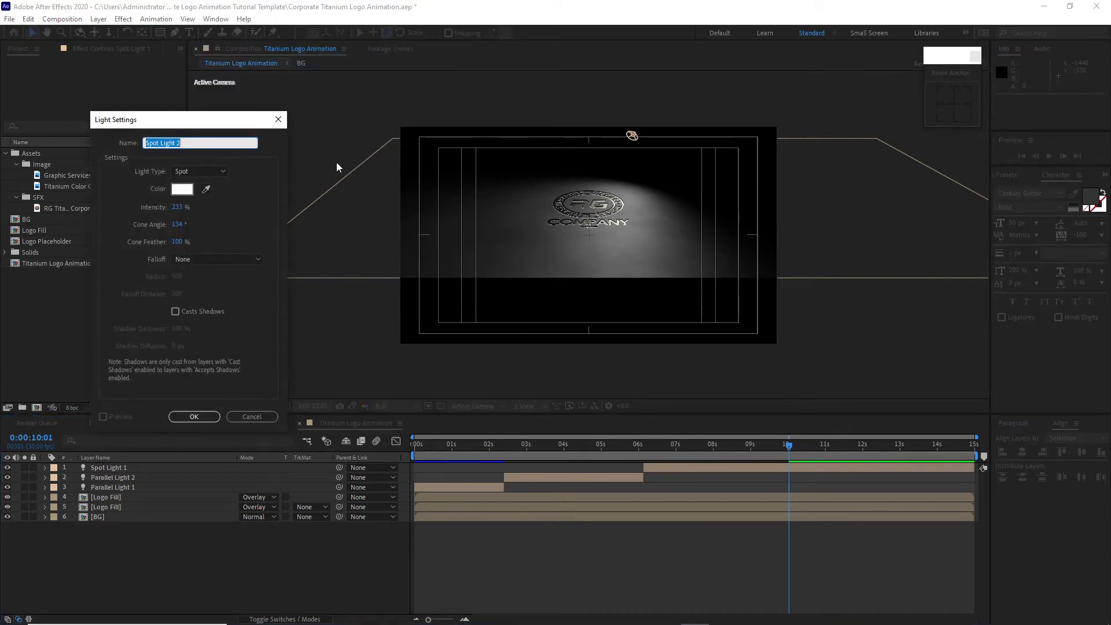
pyautogui.click(217, 172)
pyautogui.click(191, 192)
pyautogui.click(176, 207)
pyautogui.write('13')
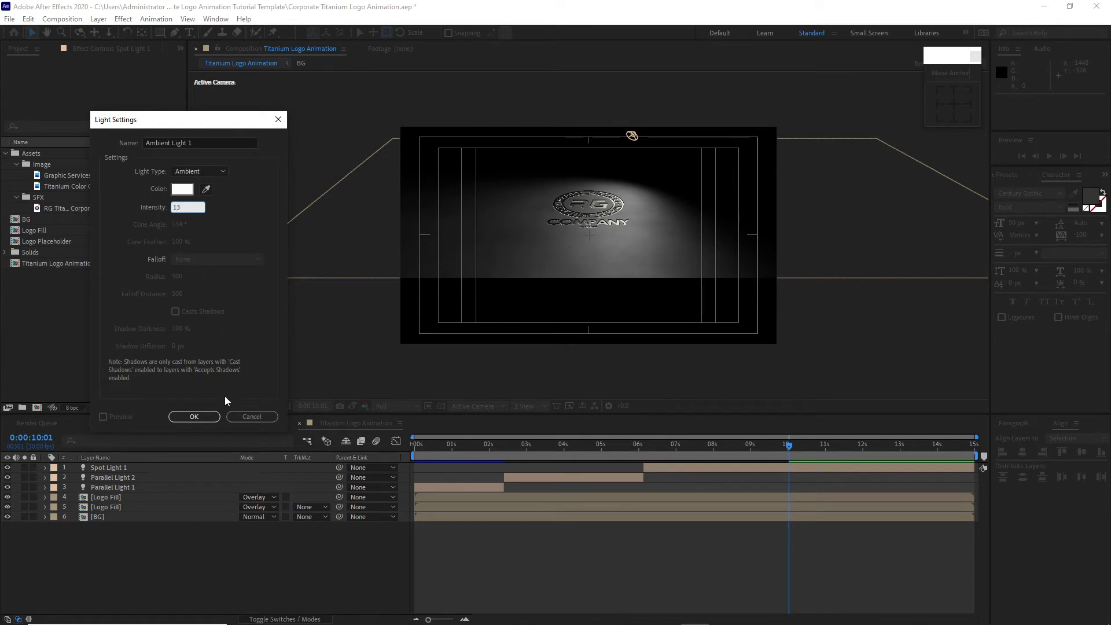
pyautogui.click(216, 416)
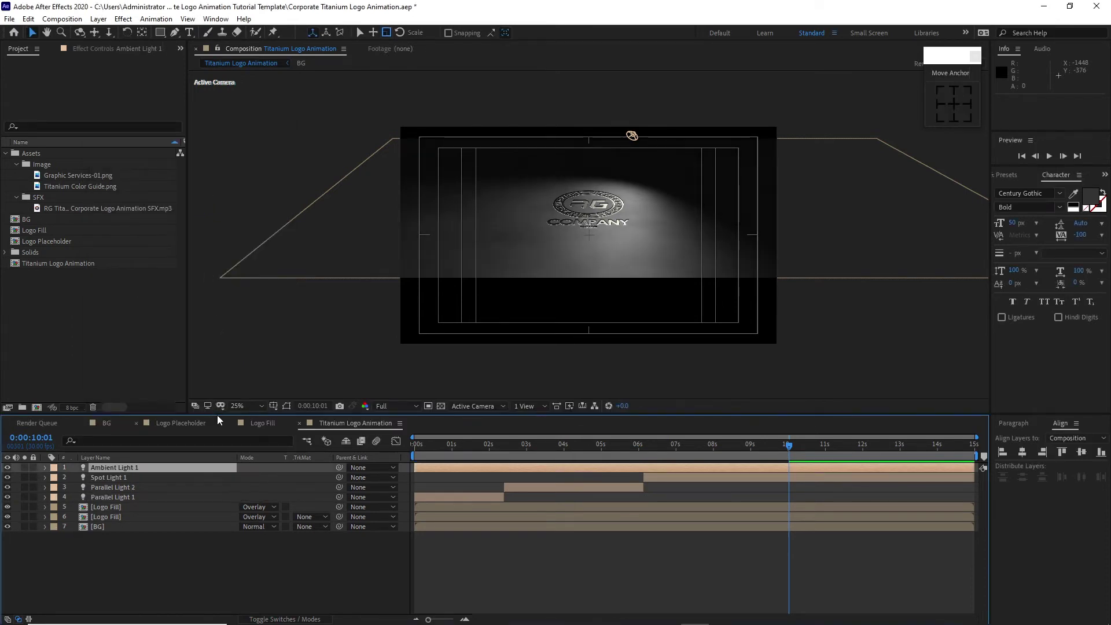
# Create a two-node camera with a focus distance of 123.47 mm, an aperture of 14.11 mm and a blur level of 80%
pyautogui.click(98, 19)
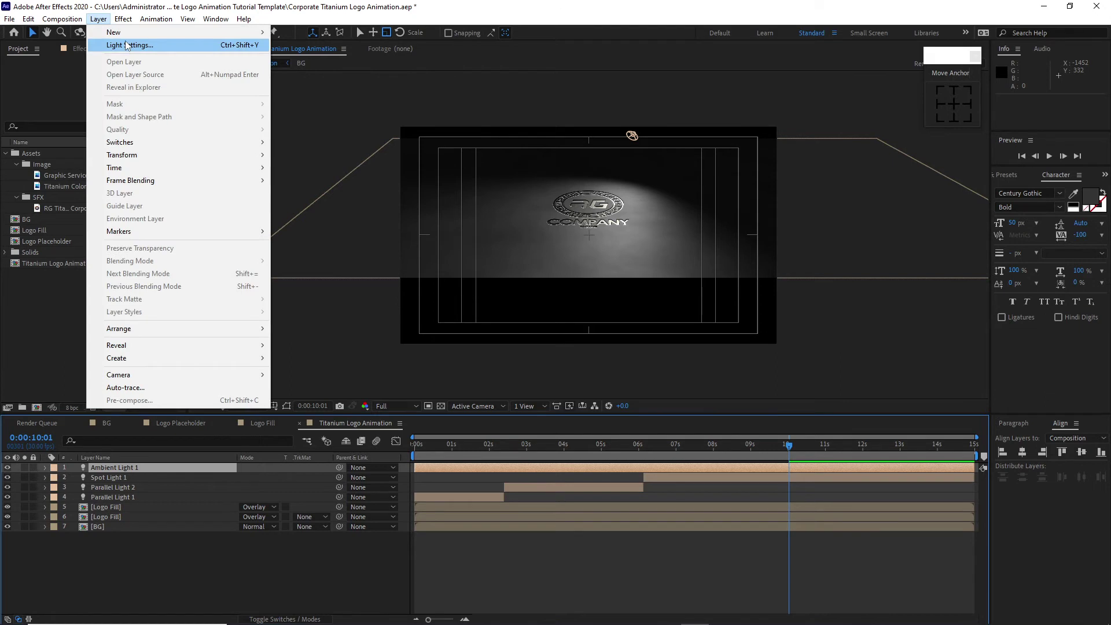
pyautogui.moveTo(121, 32)
pyautogui.click(289, 70)
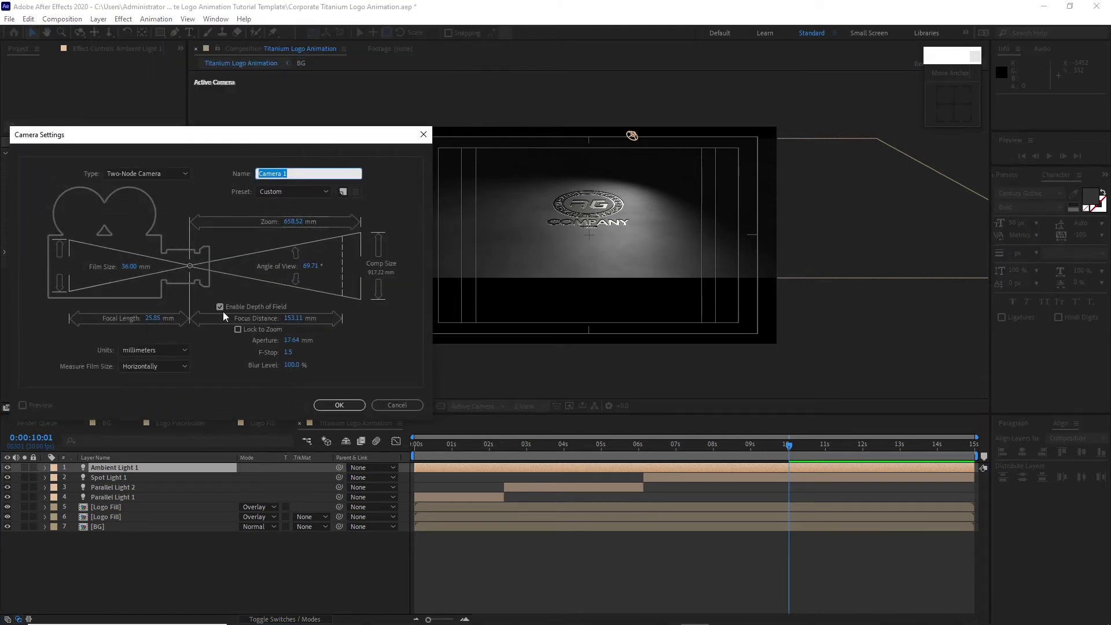
pyautogui.click(298, 318)
pyautogui.write('123')
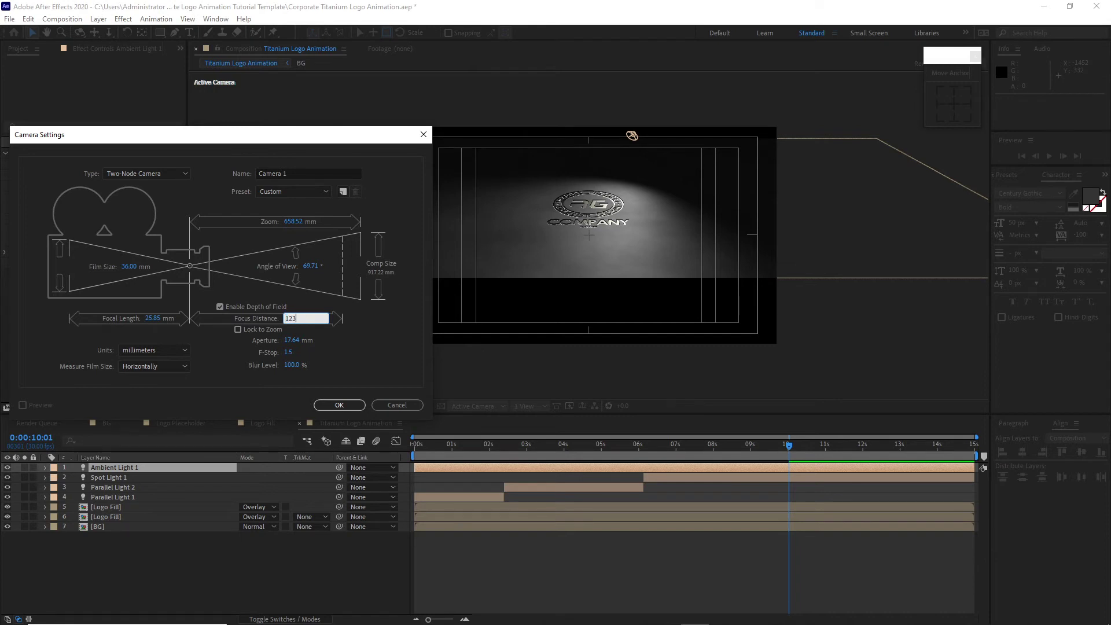
pyautogui.write('.47')
pyautogui.press('Tab')
pyautogui.write('14')
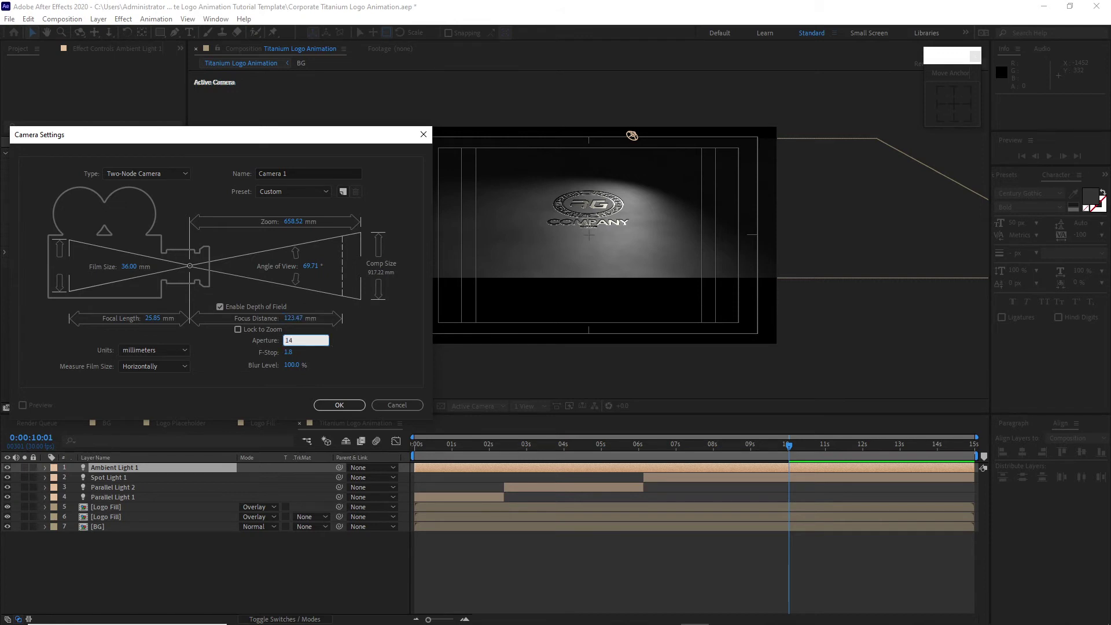
pyautogui.write('.11')
pyautogui.write('80')
pyautogui.click(326, 405)
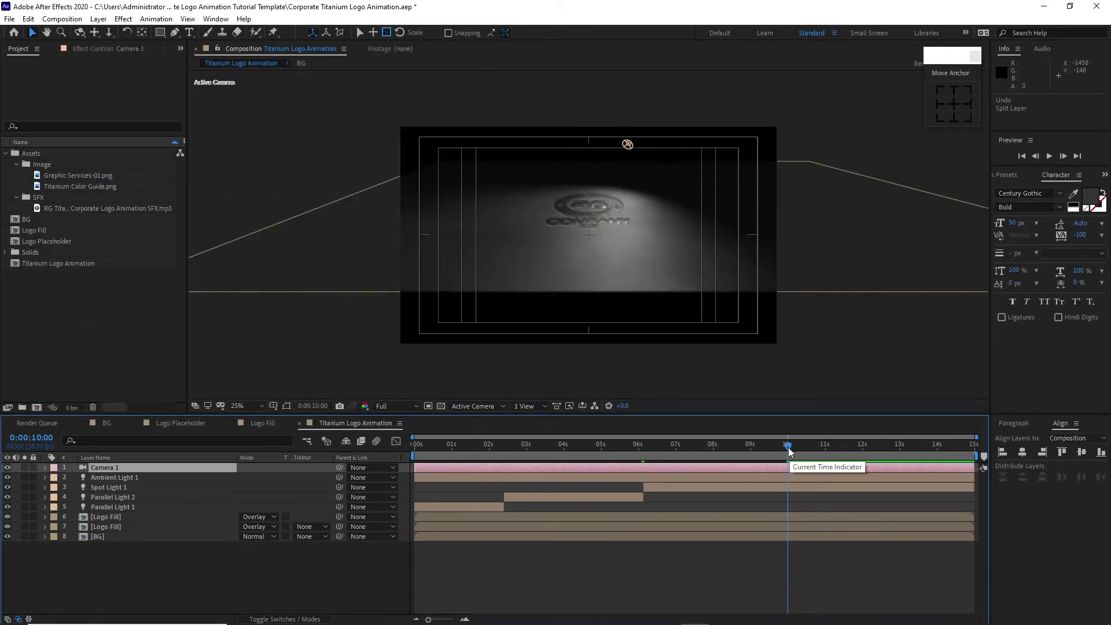
# Split Camera 1 at 0:00:02:12 and delete the part after that time
pyautogui.moveTo(789, 445); pyautogui.dragTo(505, 448)
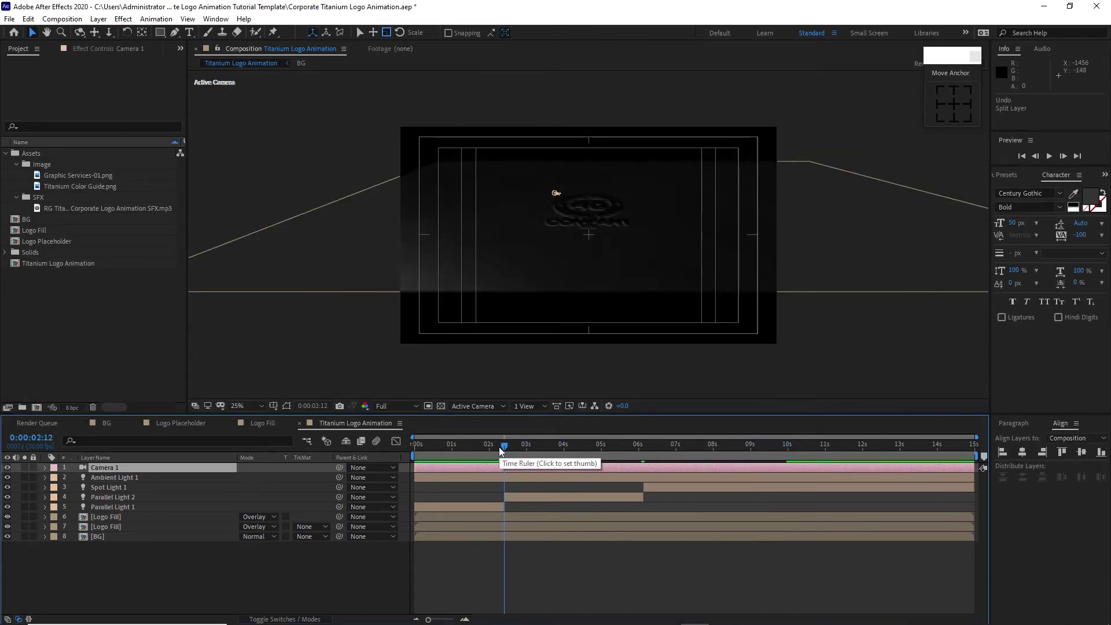
pyautogui.click(28, 19)
pyautogui.click(57, 180)
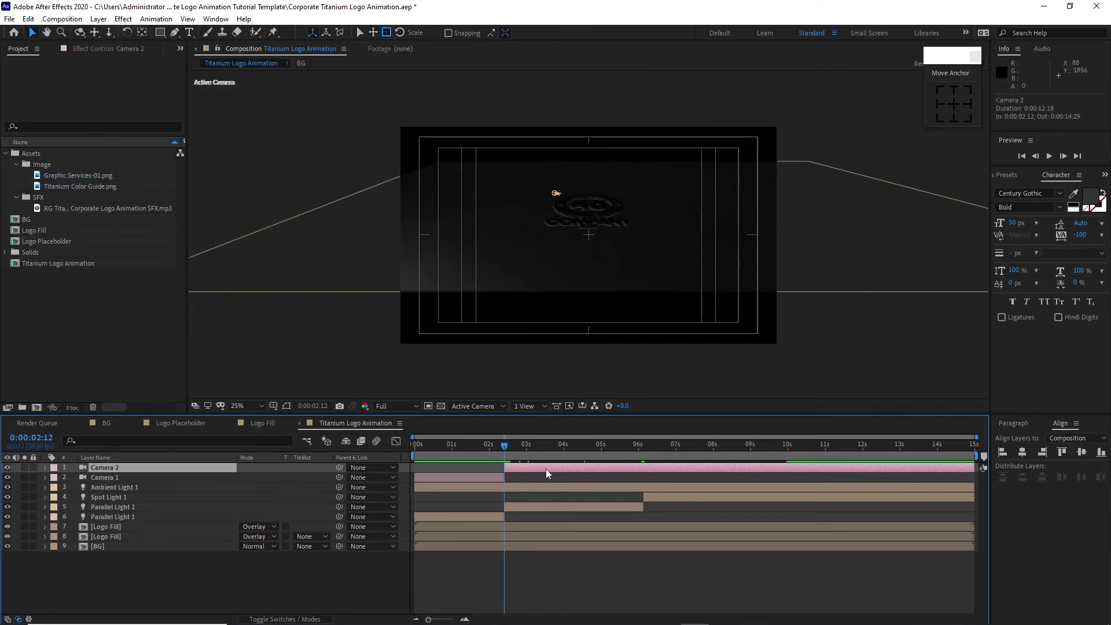
pyautogui.press('Delete')
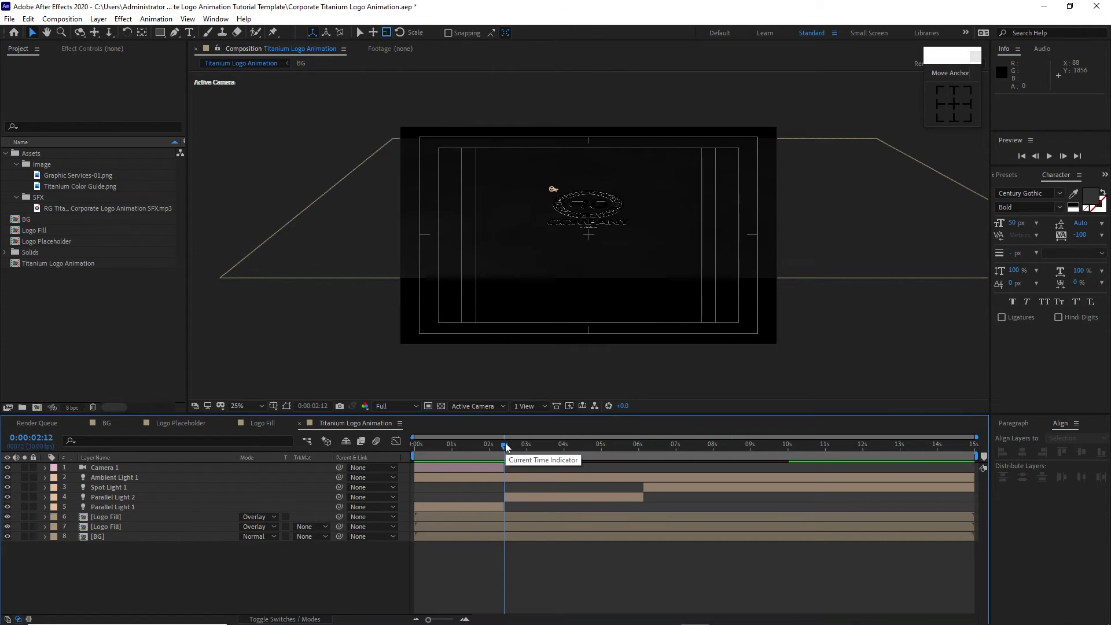
# Return to the composition start and set Camera 1's point of interest to 1860.9, 1094.9, 1355.1
pyautogui.moveTo(505, 442); pyautogui.dragTo(409, 429)
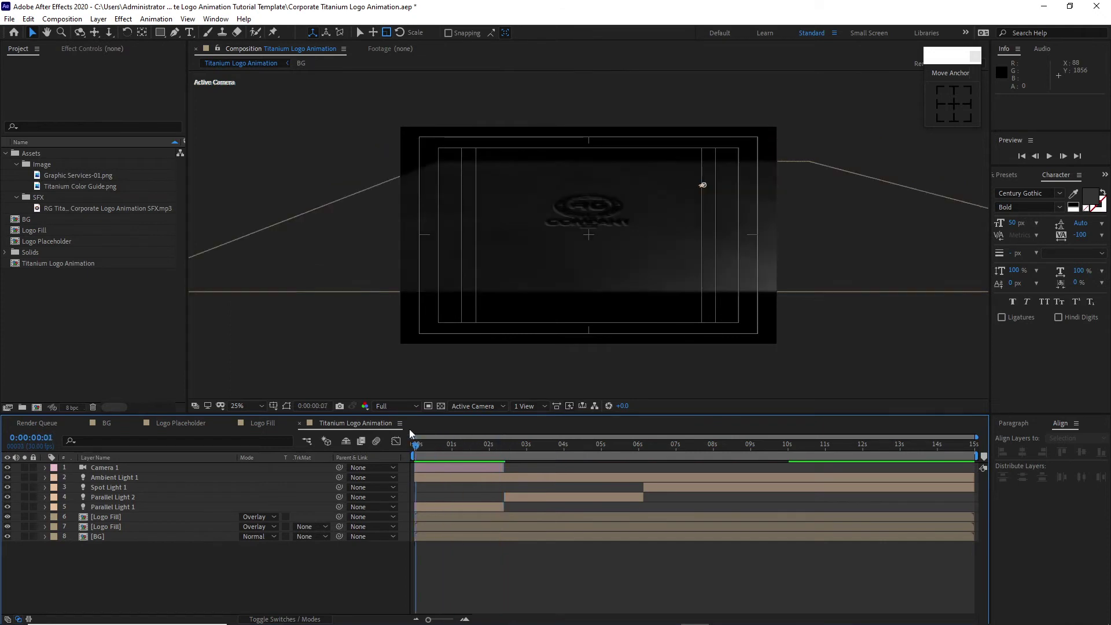
pyautogui.click(46, 467)
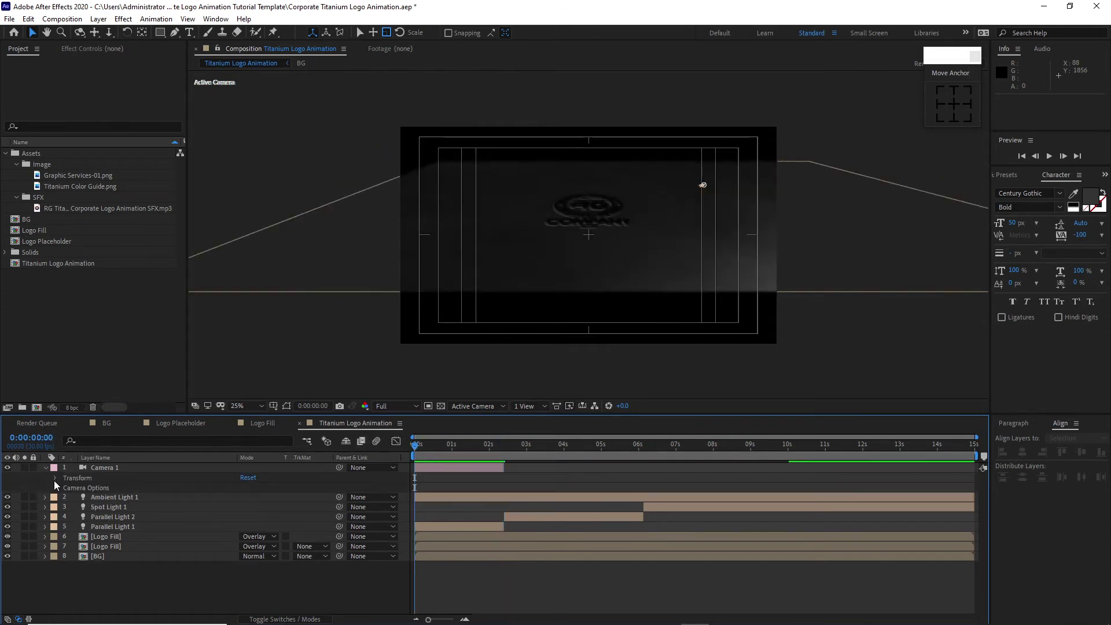
pyautogui.click(55, 479)
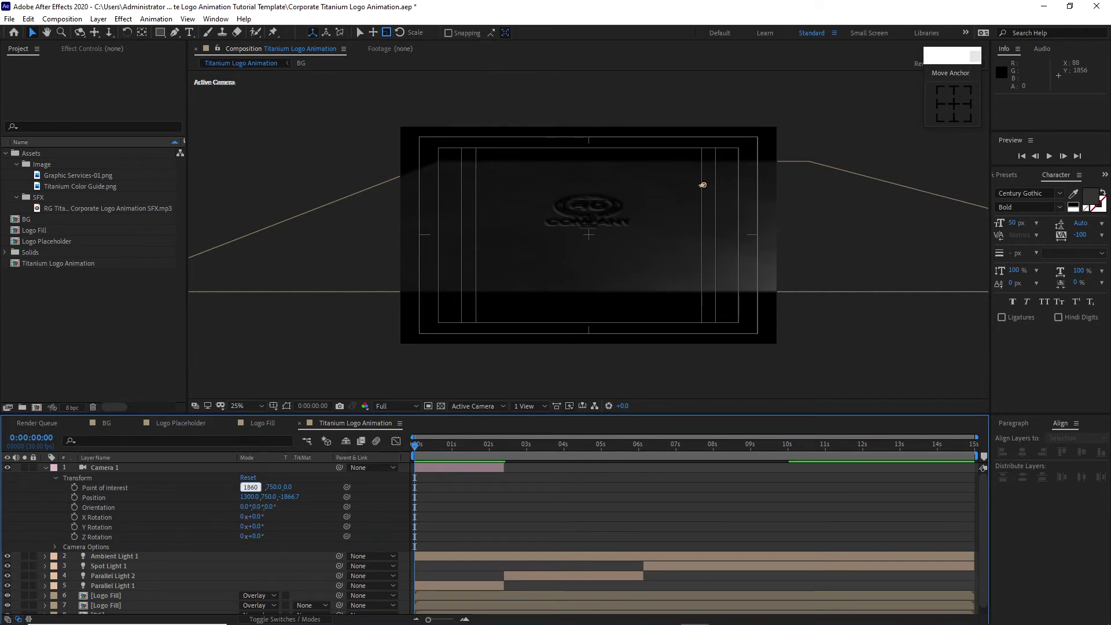
pyautogui.write('9')
pyautogui.press('Tab')
pyautogui.write('1')
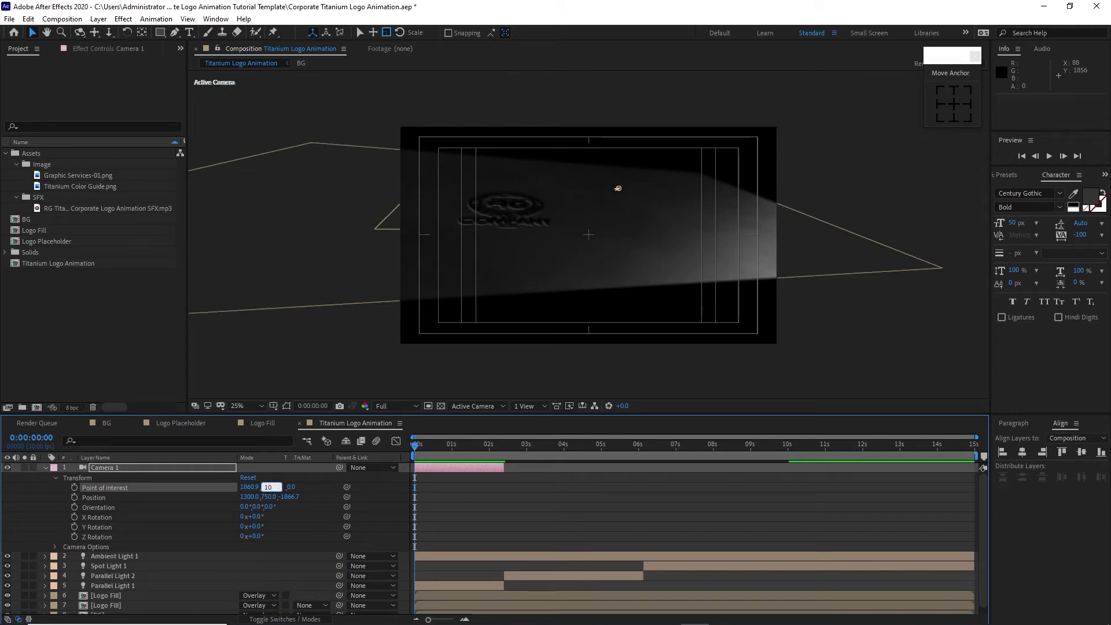
pyautogui.write('094.9')
pyautogui.press('Tab')
pyautogui.write('1355.1')
# Set Camera 1's position to 881, 448.4, -189.3 and keyframe it at 0:00:00:00
pyautogui.press('Tab')
pyautogui.write('8')
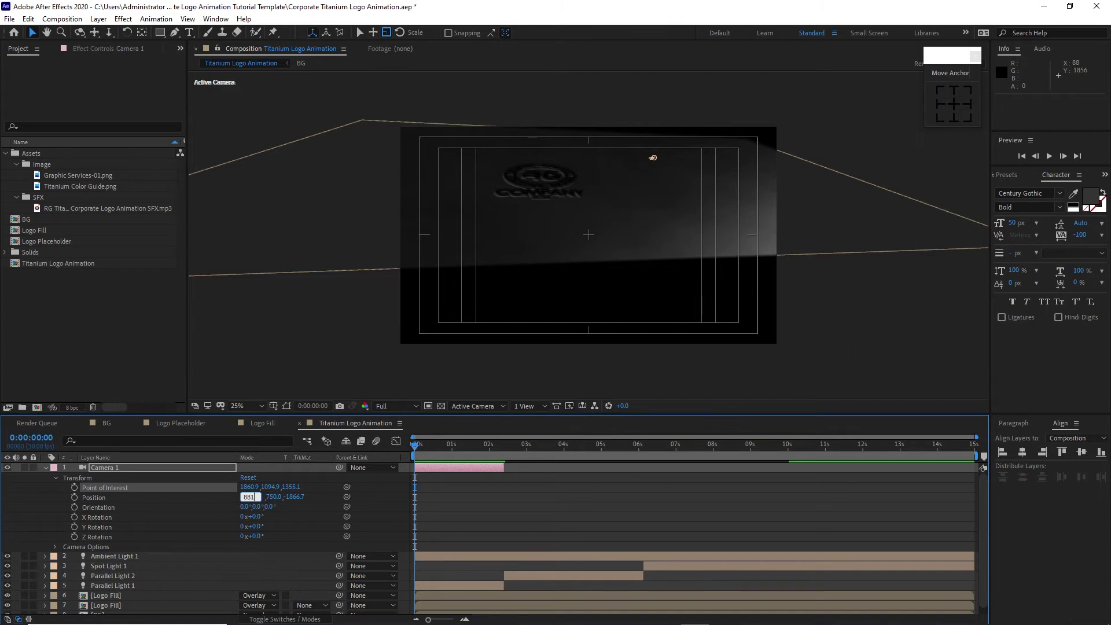
pyautogui.write('81')
pyautogui.press('Tab')
pyautogui.write('44')
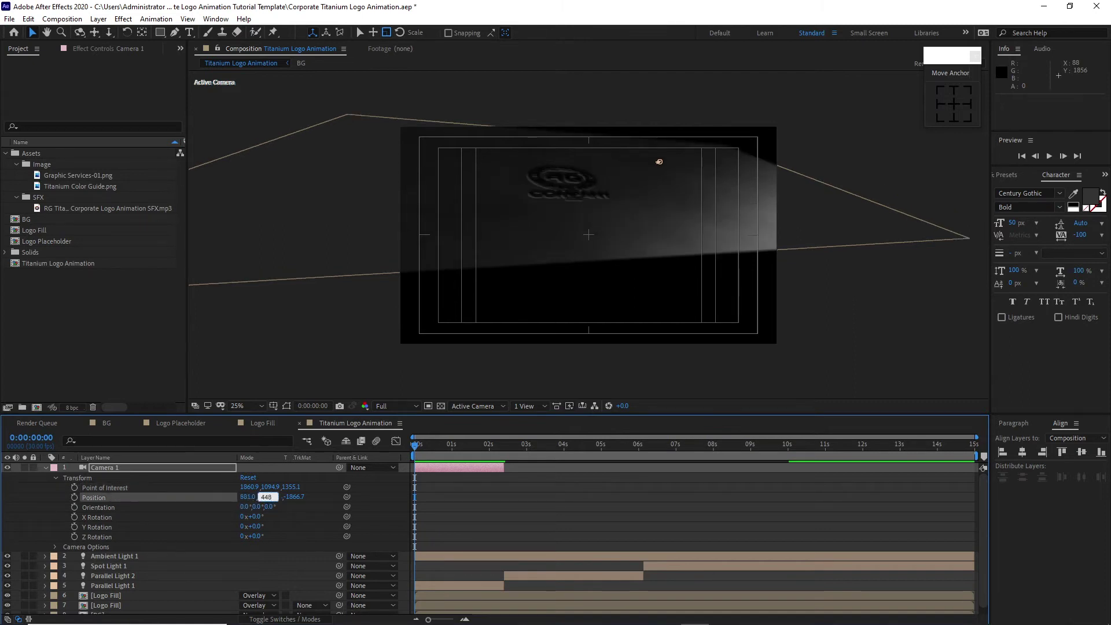
pyautogui.press('Tab')
pyautogui.write('-')
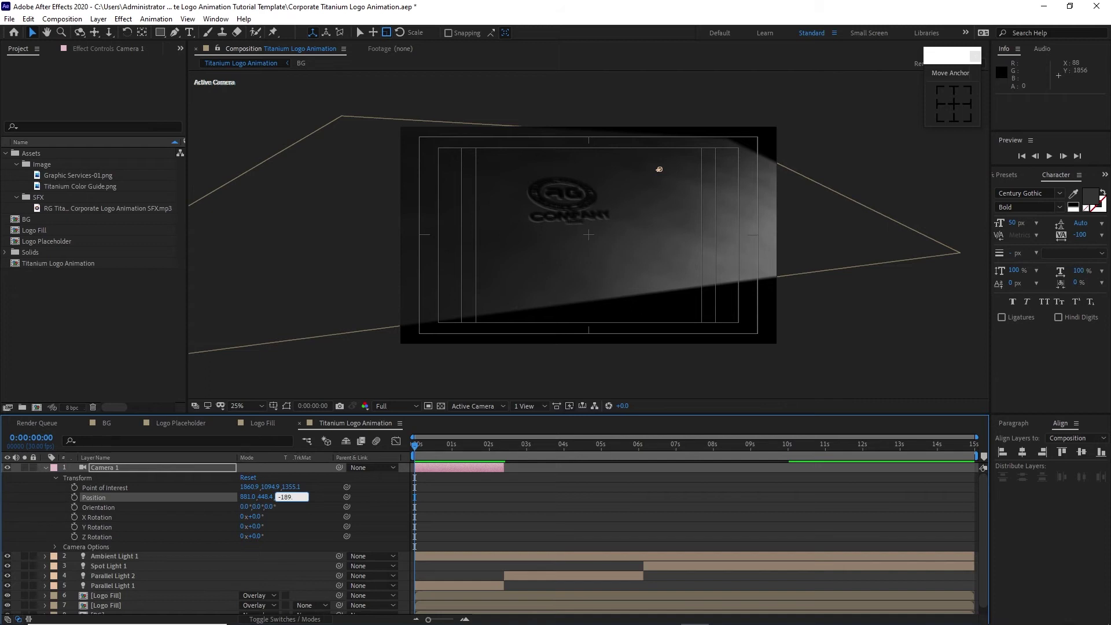
pyautogui.write('189.3')
pyautogui.click(295, 533)
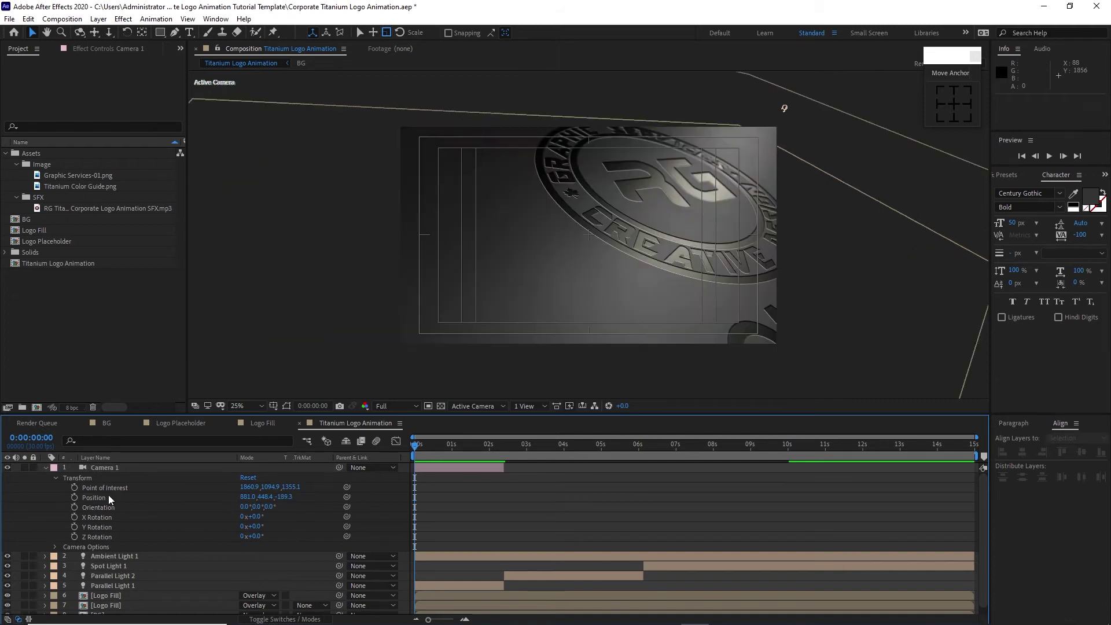
pyautogui.click(75, 498)
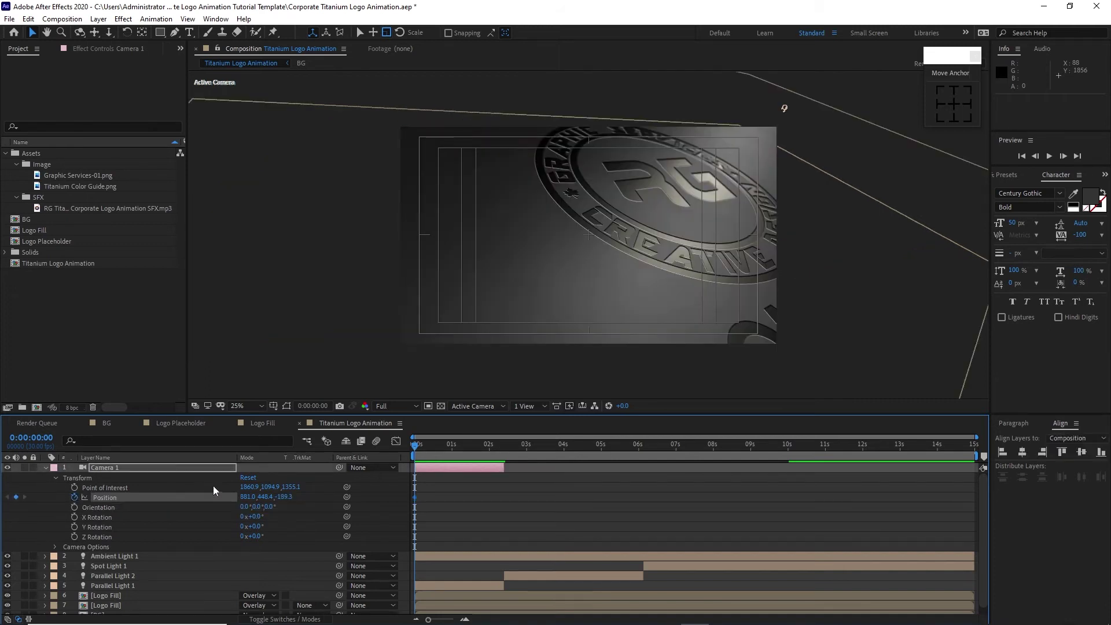
# Add a position keyframe to Camera 1 at 0:00:02:12 with the values 1012.2, 454.1, -176
pyautogui.press('pagedown')
pyautogui.moveTo(444, 445); pyautogui.dragTo(504, 445)
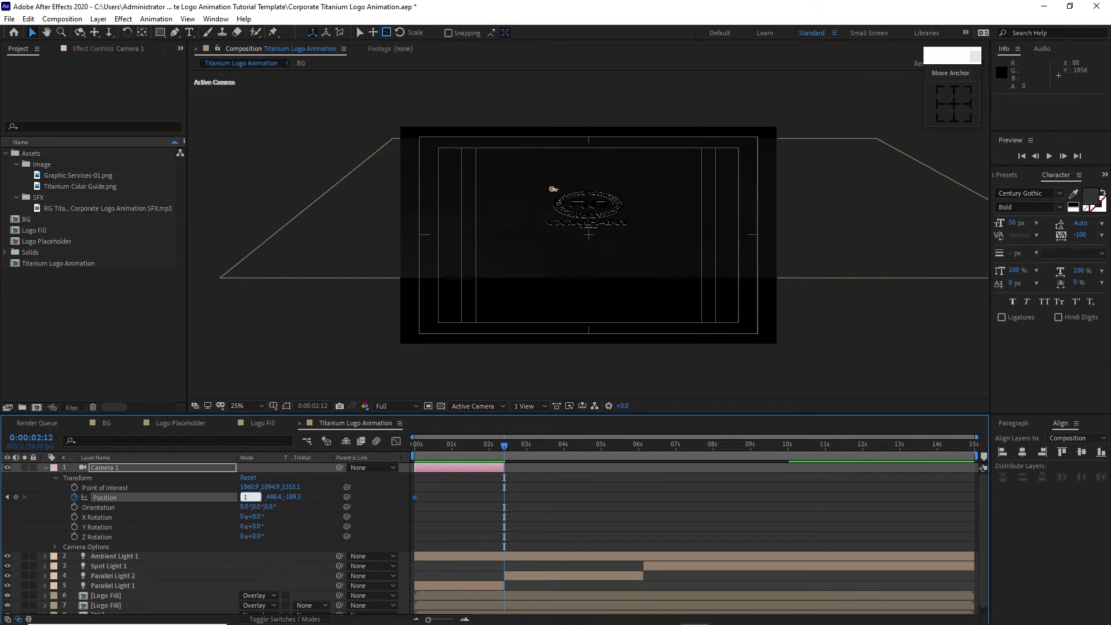
pyautogui.write('12.2')
pyautogui.press('Tab')
pyautogui.write('45')
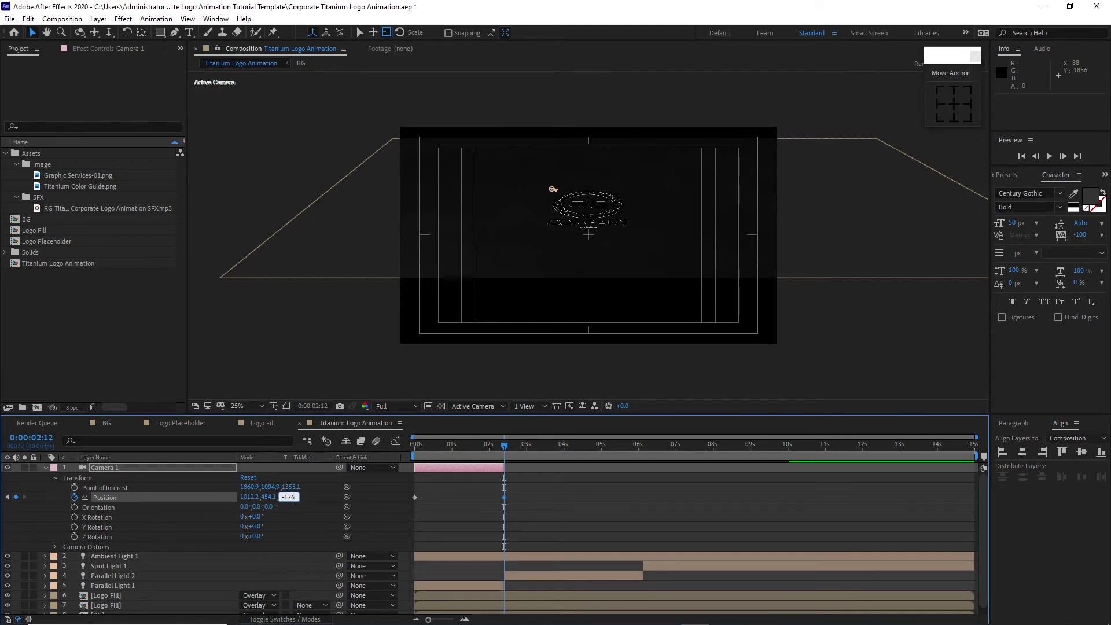
pyautogui.press('Return')
pyautogui.click(46, 468)
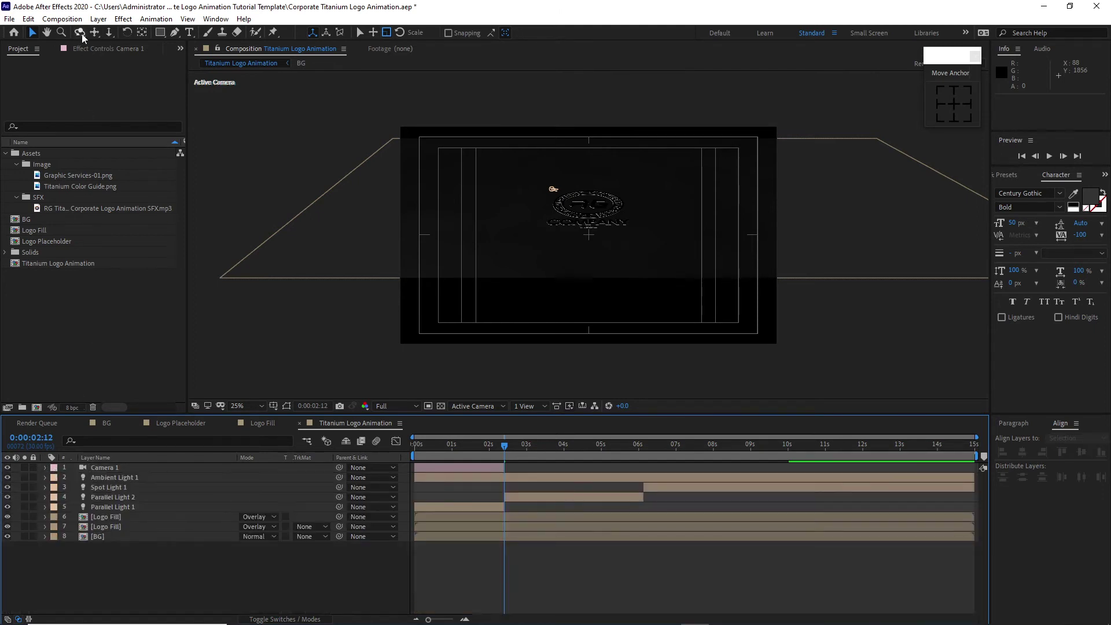
# Create a second two-node camera with a focus distance of 153.11 mm, an aperture of 17.64 mm and a blur level of 100%
pyautogui.click(99, 19)
pyautogui.moveTo(116, 32)
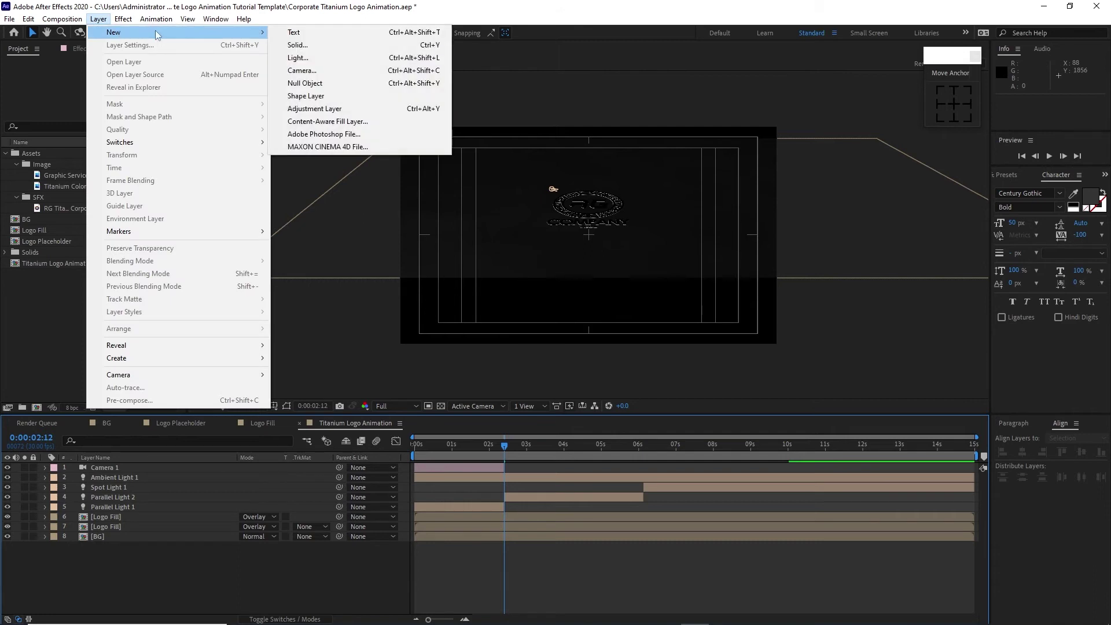
pyautogui.click(301, 70)
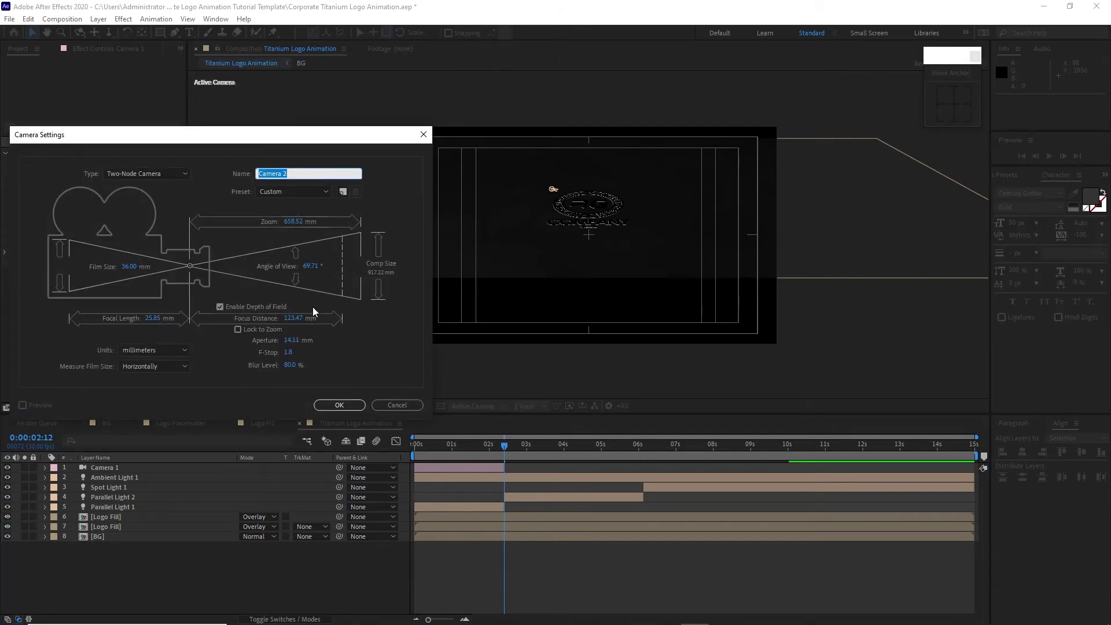
pyautogui.click(293, 318)
pyautogui.write('1')
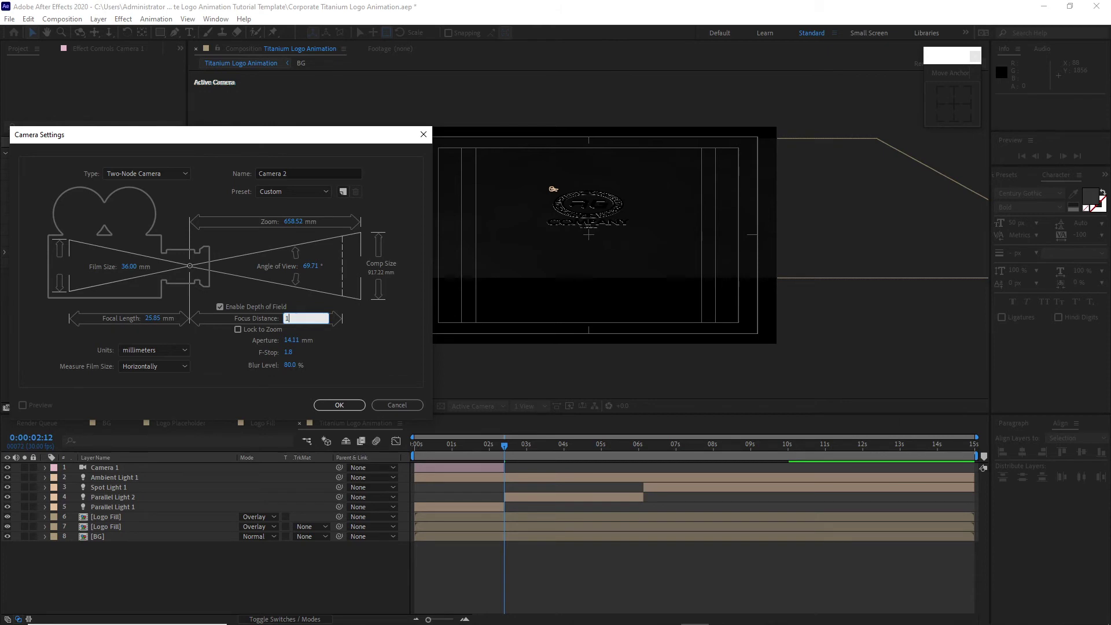
pyautogui.write('53.11')
pyautogui.press('Tab')
pyautogui.write('17')
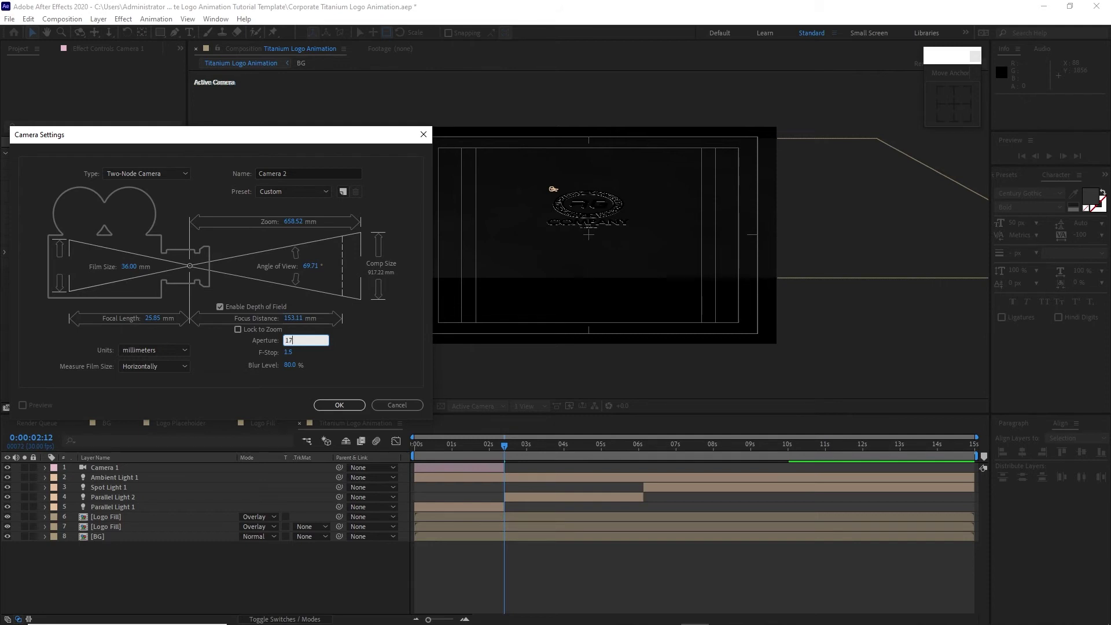
pyautogui.write('.64')
pyautogui.write('100')
pyautogui.click(337, 405)
# Split Camera 2 at 0:00:02:12 and delete the part before that time
pyautogui.click(28, 19)
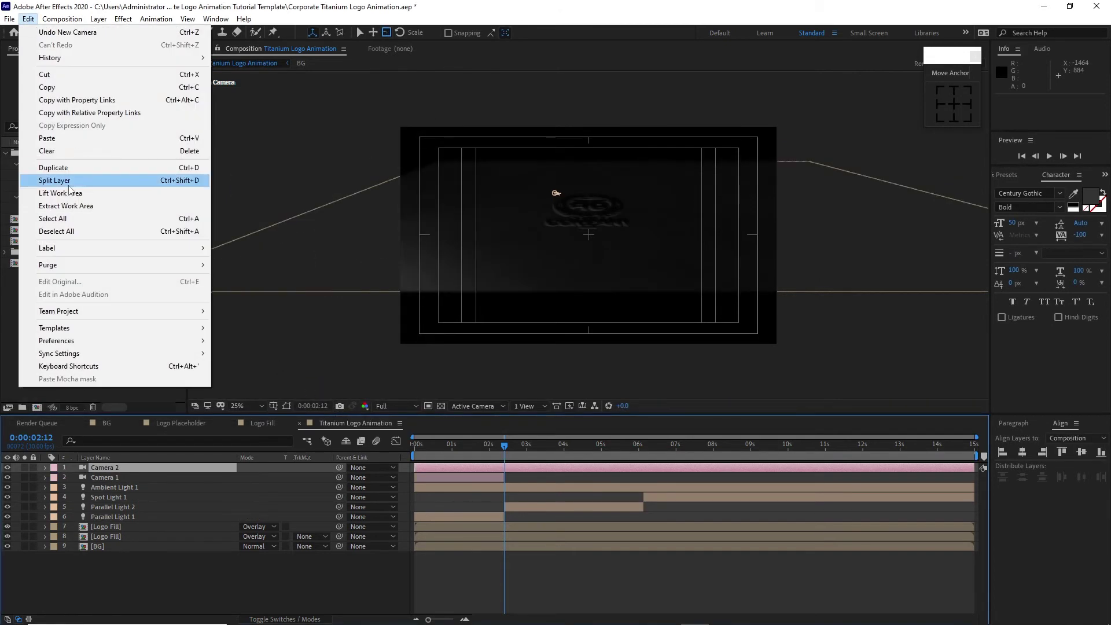
pyautogui.click(69, 187)
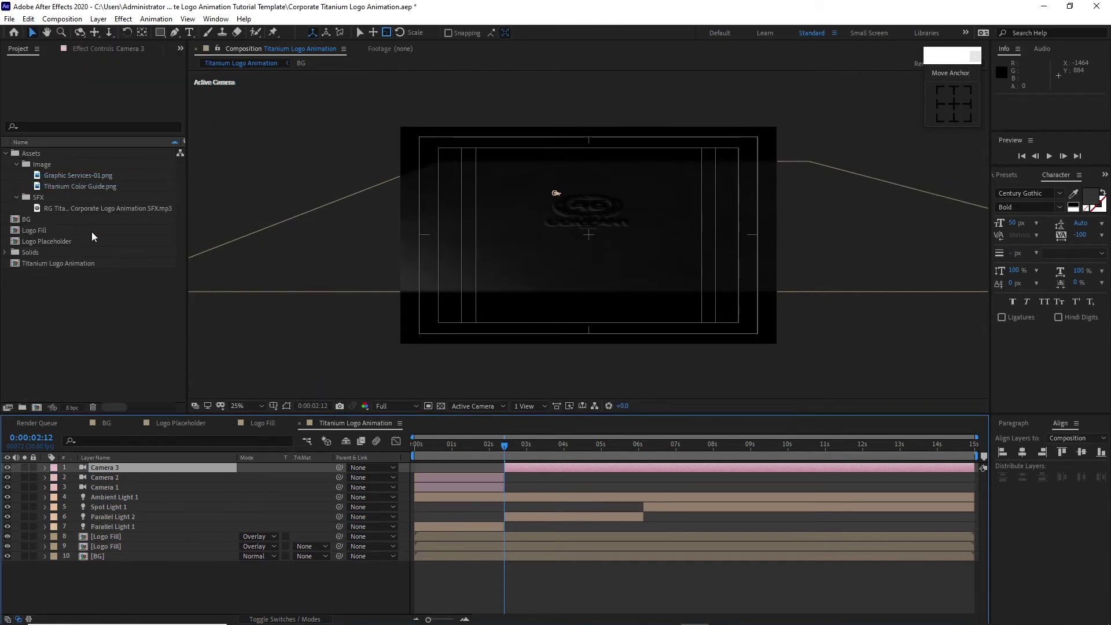
pyautogui.click(437, 484)
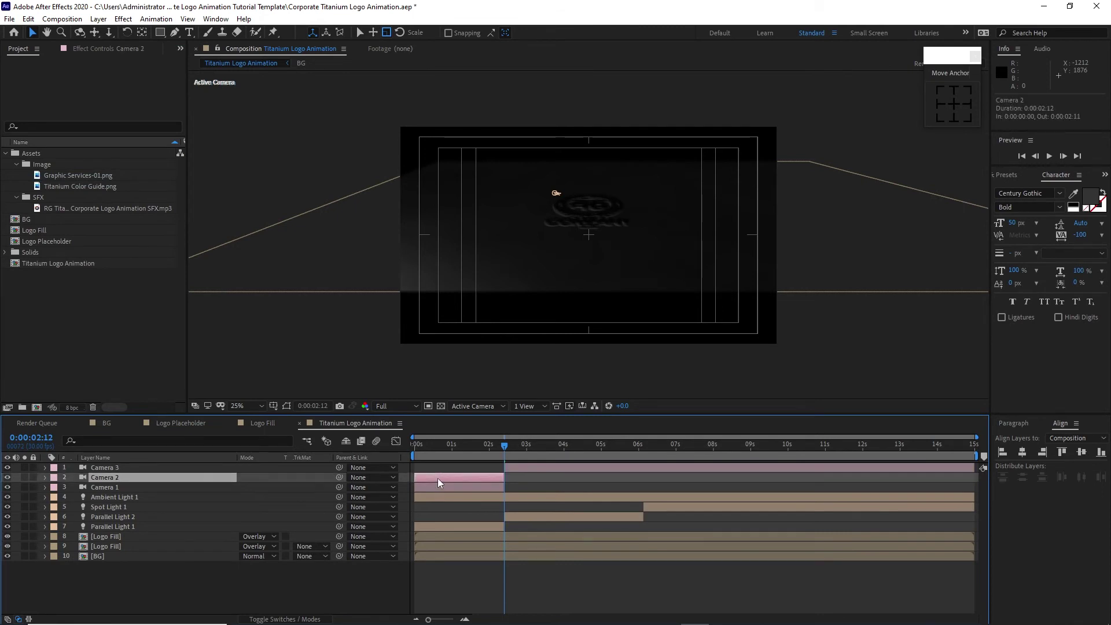
pyautogui.press('Delete')
# Rename the remaining Camera 3 layer as Camera 2
pyautogui.click(114, 467)
pyautogui.rightClick(113, 467)
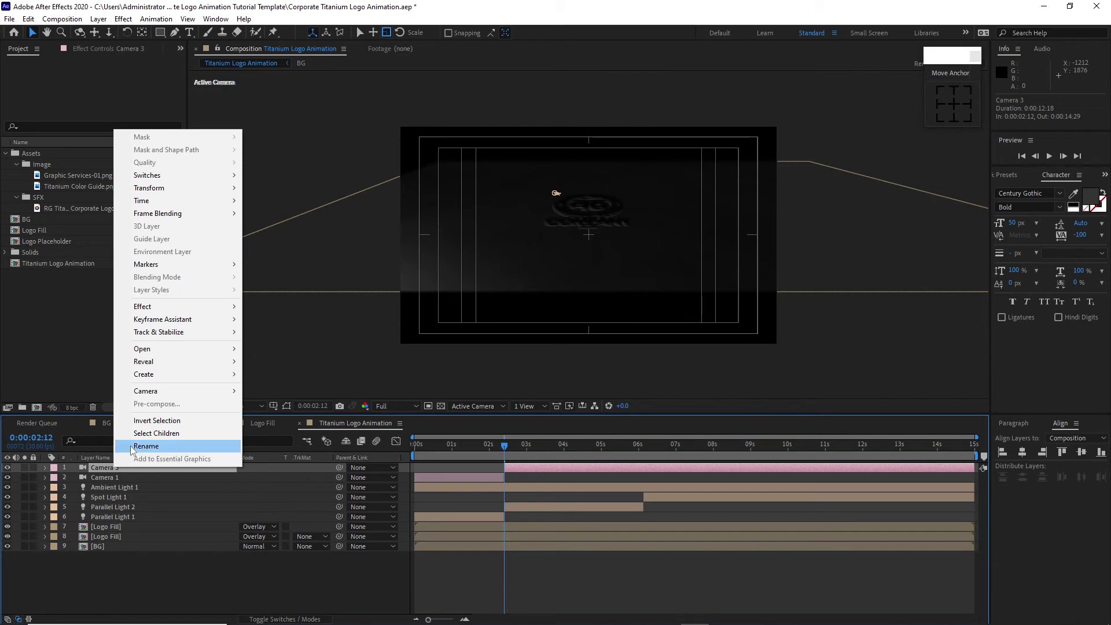
pyautogui.click(146, 447)
pyautogui.doubleClick(118, 467)
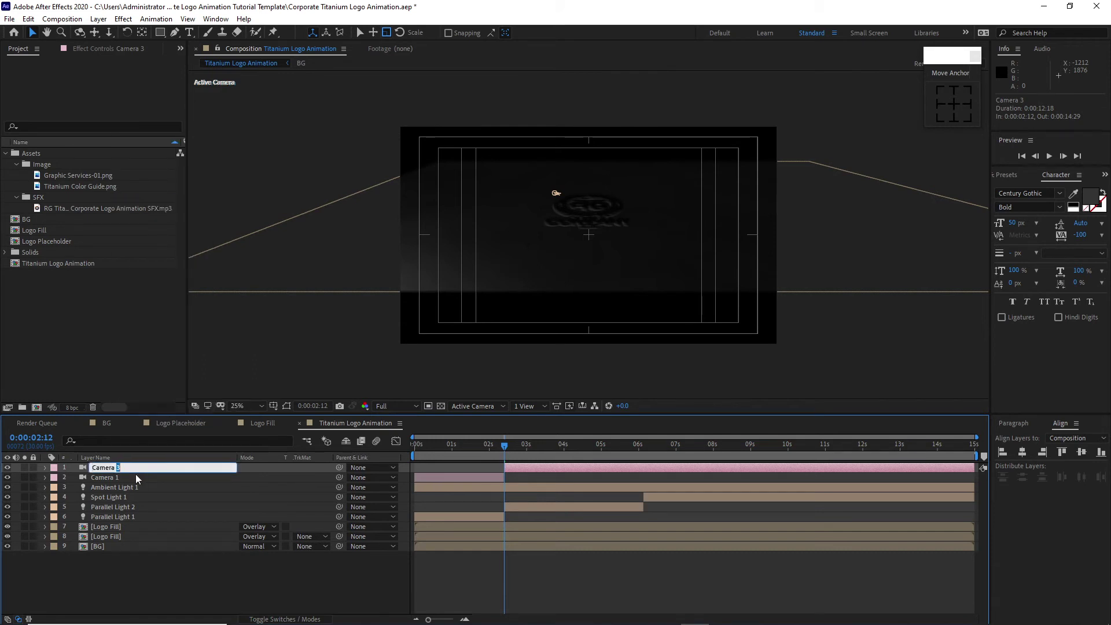
pyautogui.write('2')
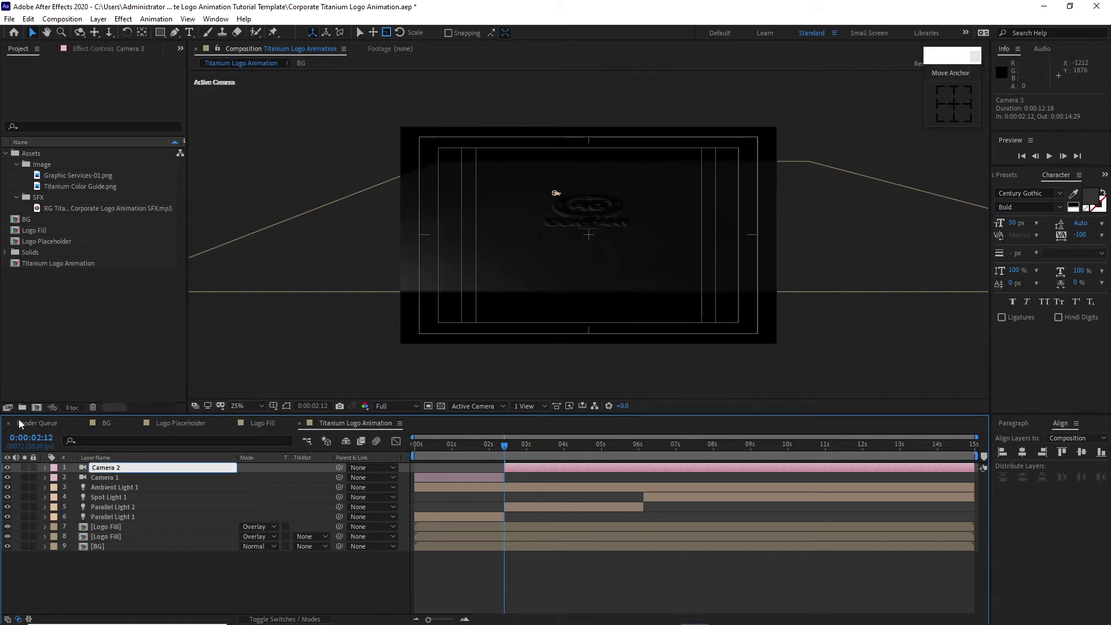
pyautogui.press('Return')
# Set Camera 2's point of interest to 1044.9, 1069.6, 1153.3
pyautogui.click(46, 467)
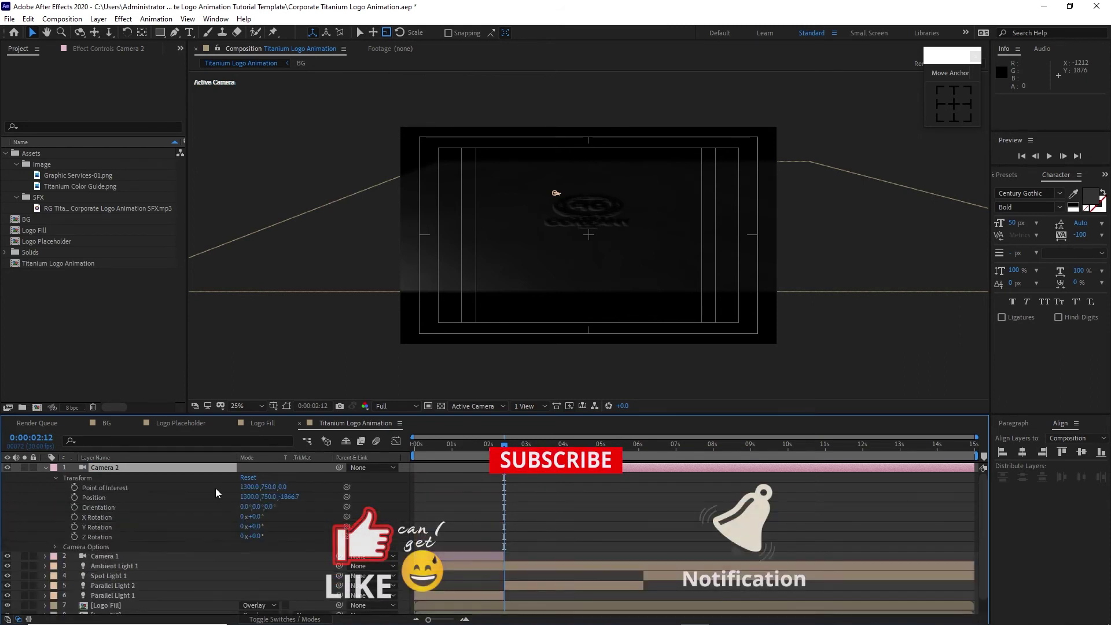
pyautogui.click(253, 488)
pyautogui.write('1044.9')
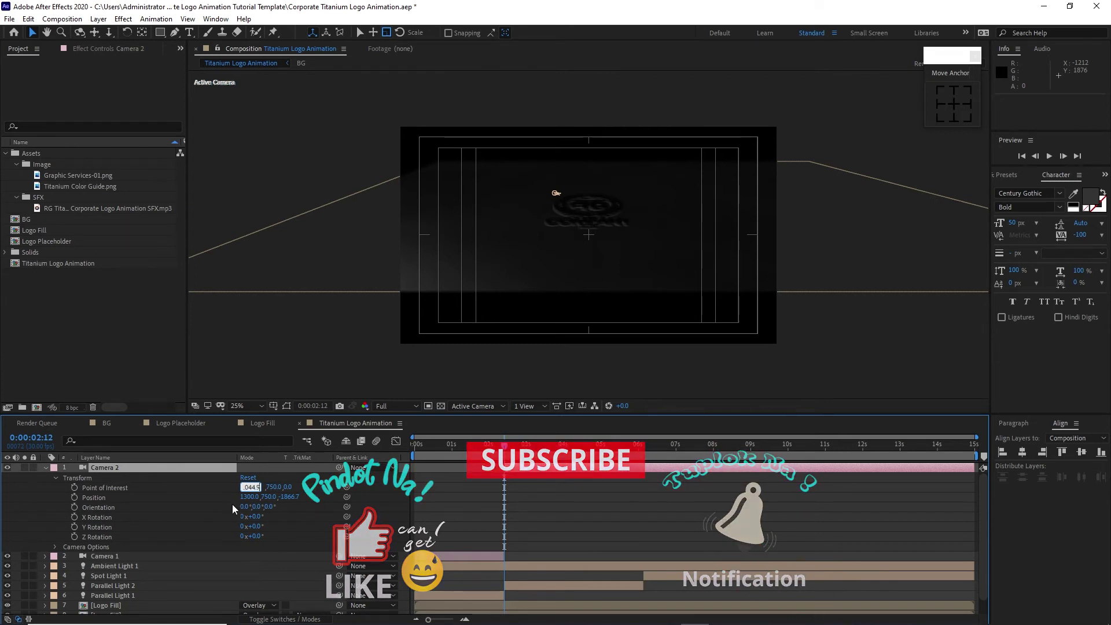
pyautogui.press('Tab')
pyautogui.write('1')
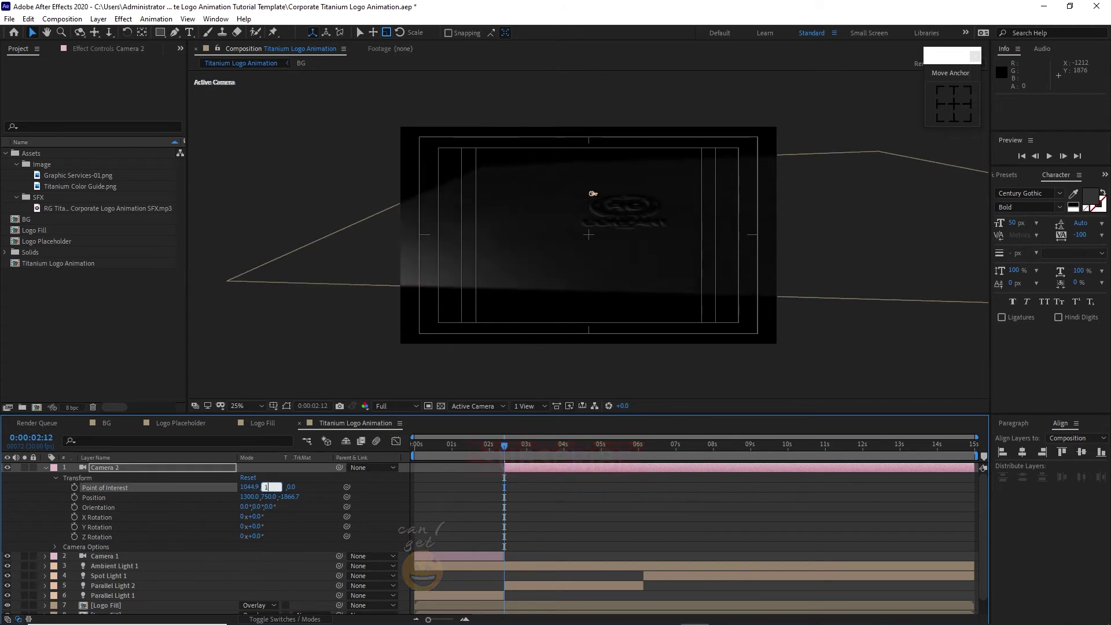
pyautogui.write('069.6')
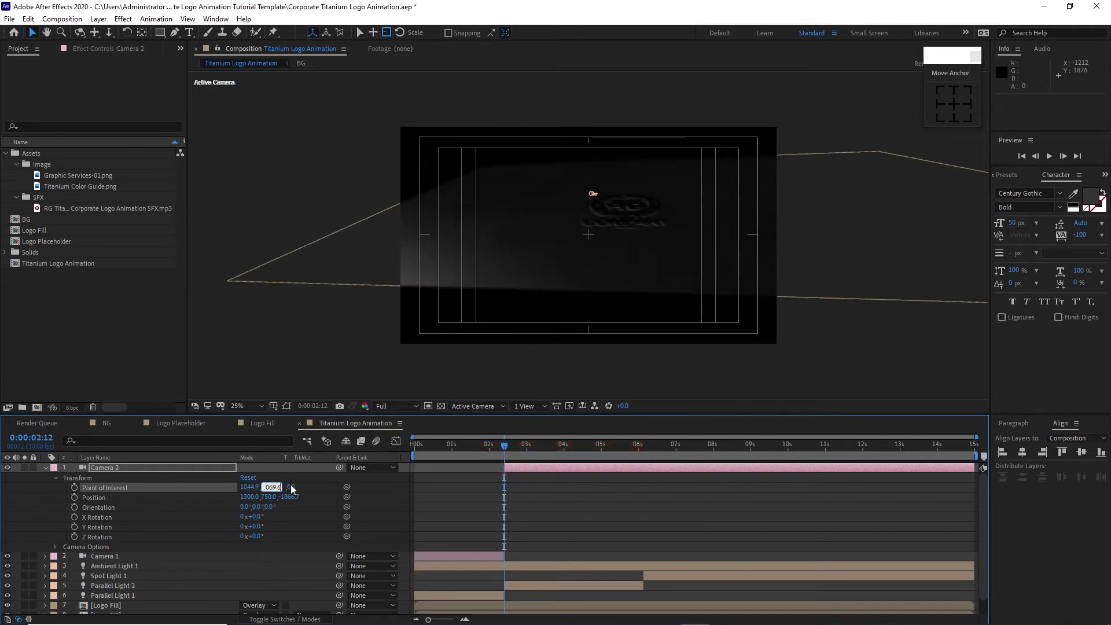
pyautogui.press('Tab')
pyautogui.write('115')
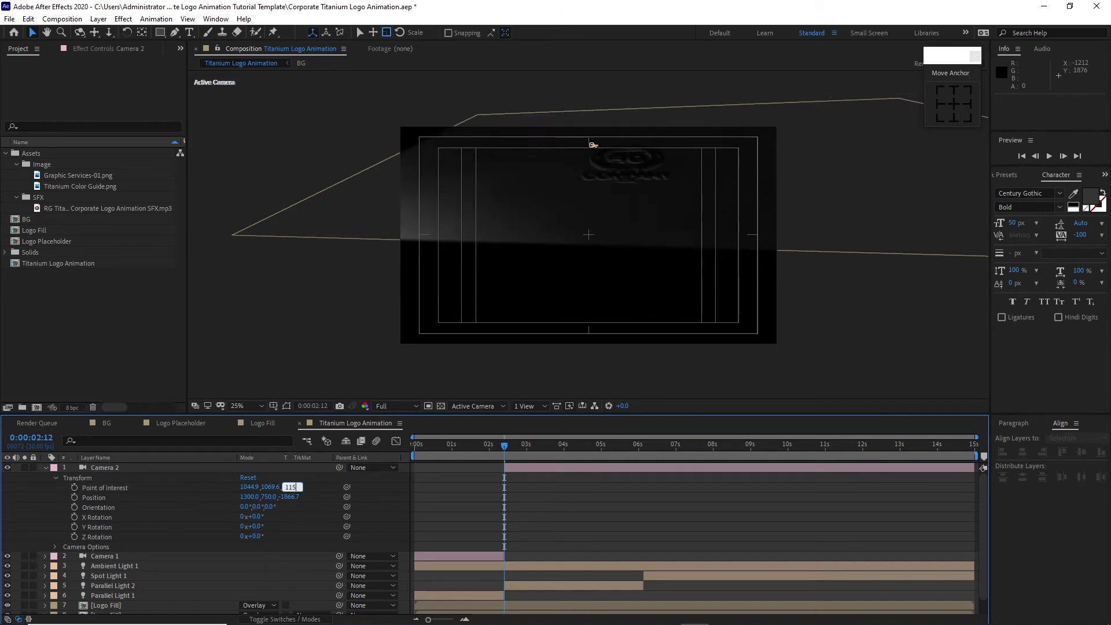
pyautogui.write('3.3')
# Set Camera 2's position to 1686, 371.1, -190.4 and keyframe it at 0:00:02:12
pyautogui.press('Tab')
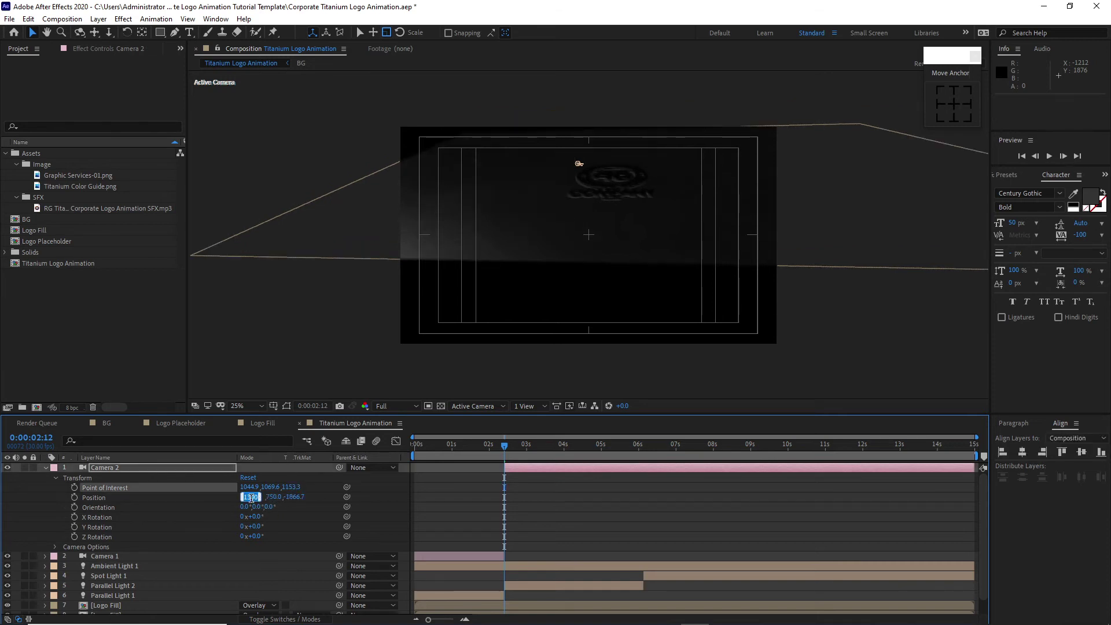
pyautogui.write('1686')
pyautogui.click(270, 497)
pyautogui.write('371')
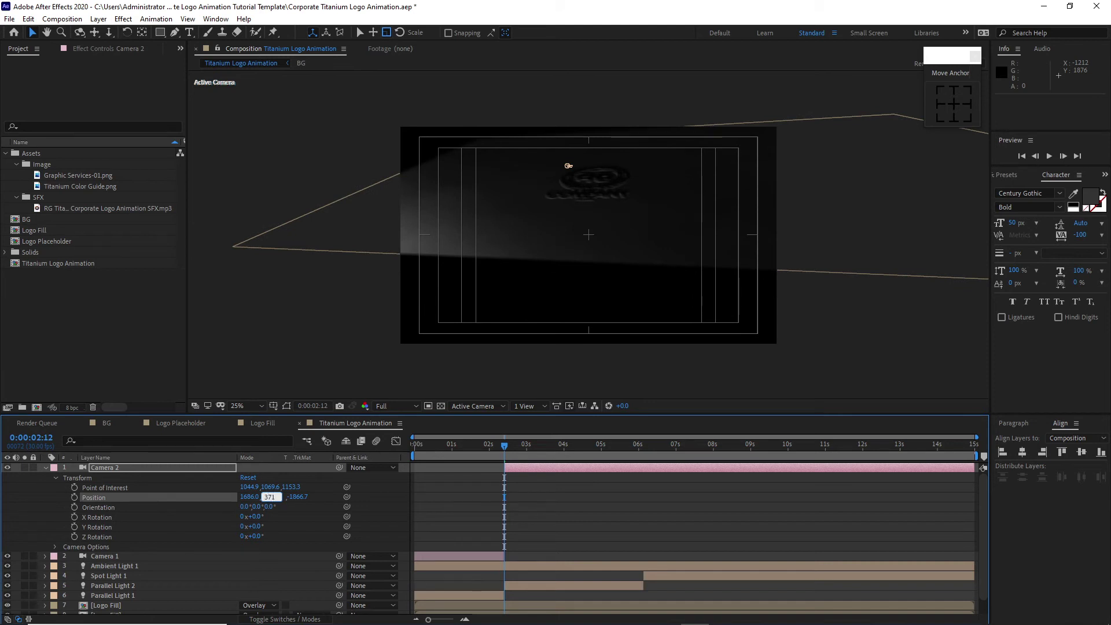
pyautogui.write('.1')
pyautogui.click(296, 497)
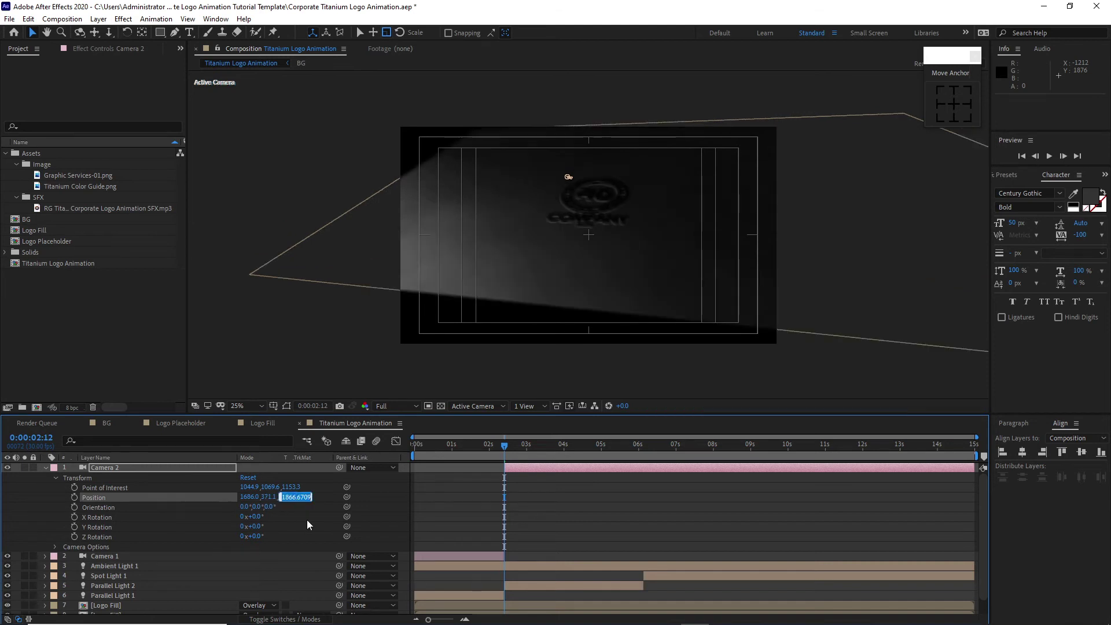
pyautogui.write('-190.4')
pyautogui.press('Return')
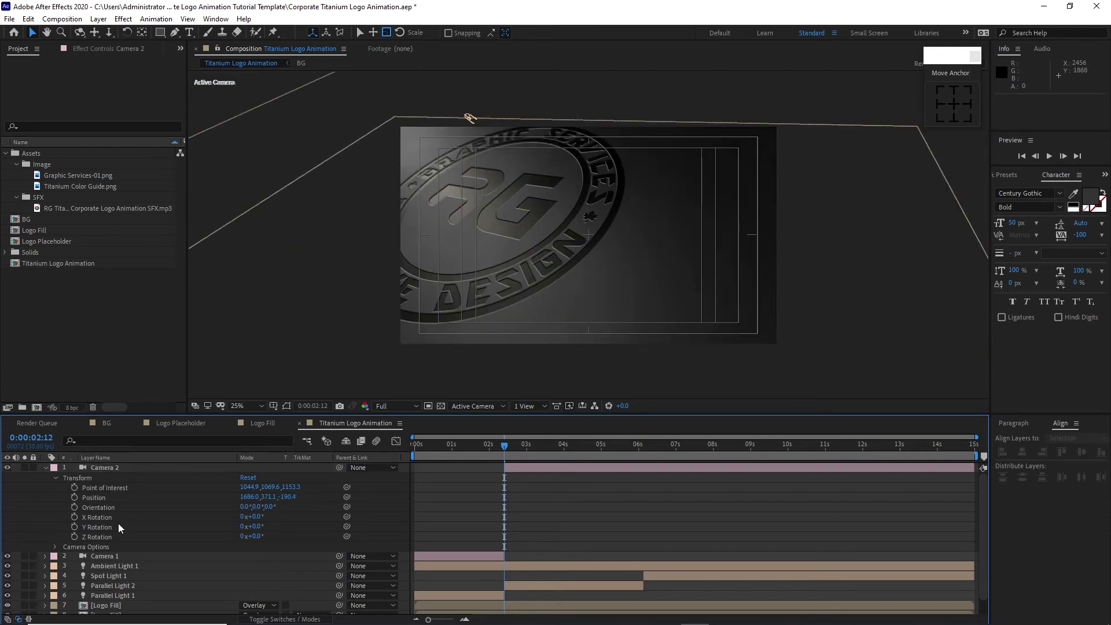
pyautogui.click(78, 497)
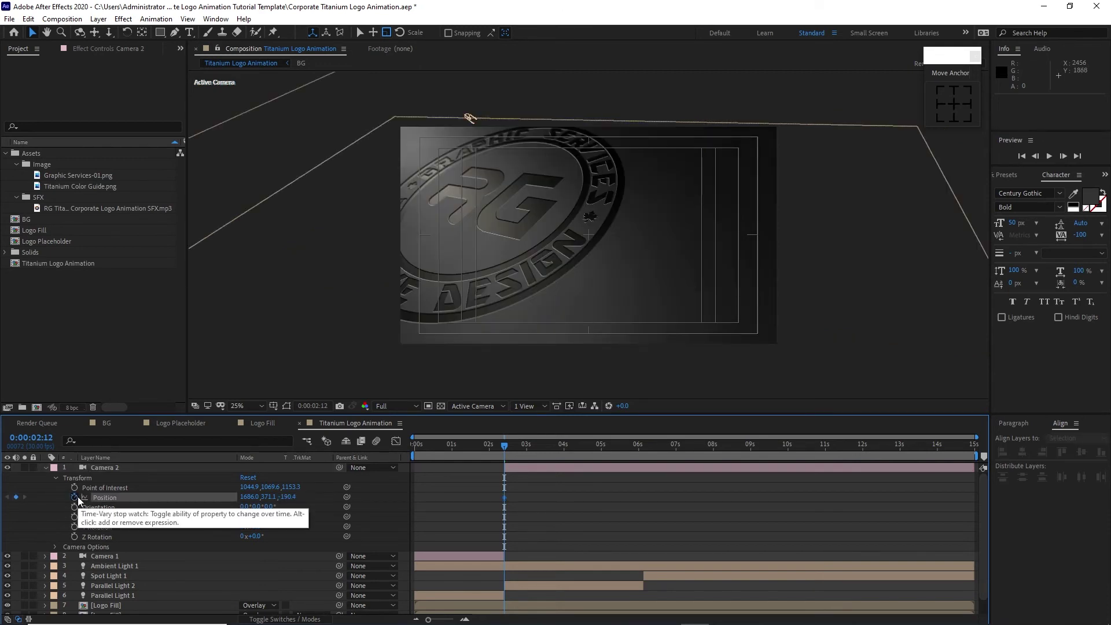
# At 0:00:06:04, set Camera 2's position to 1512.5, 416.8, 269.3
pyautogui.click(645, 447)
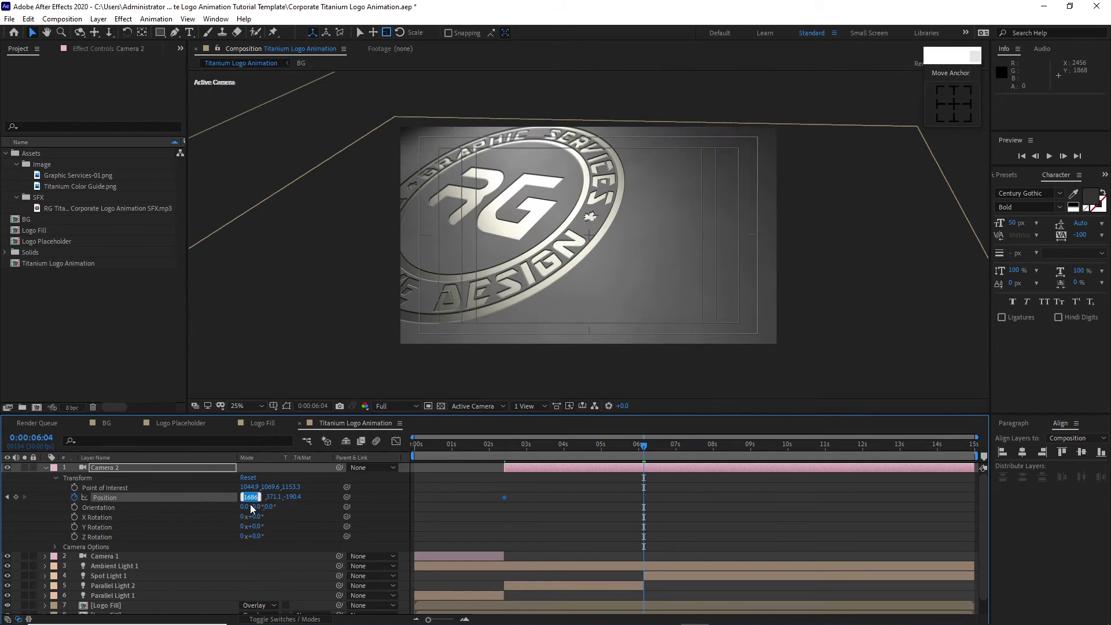
pyautogui.click(250, 496)
pyautogui.write('1')
pyautogui.write('512')
pyautogui.write('.5')
pyautogui.press('Tab')
pyautogui.write('41')
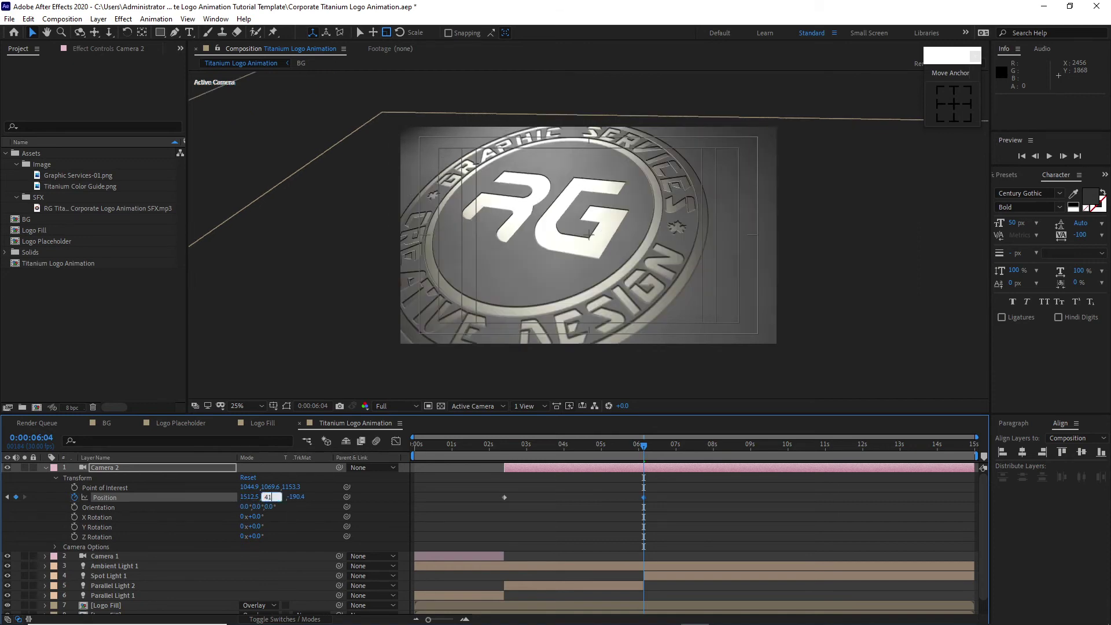
pyautogui.write('6.8')
pyautogui.press('Tab')
pyautogui.write('2')
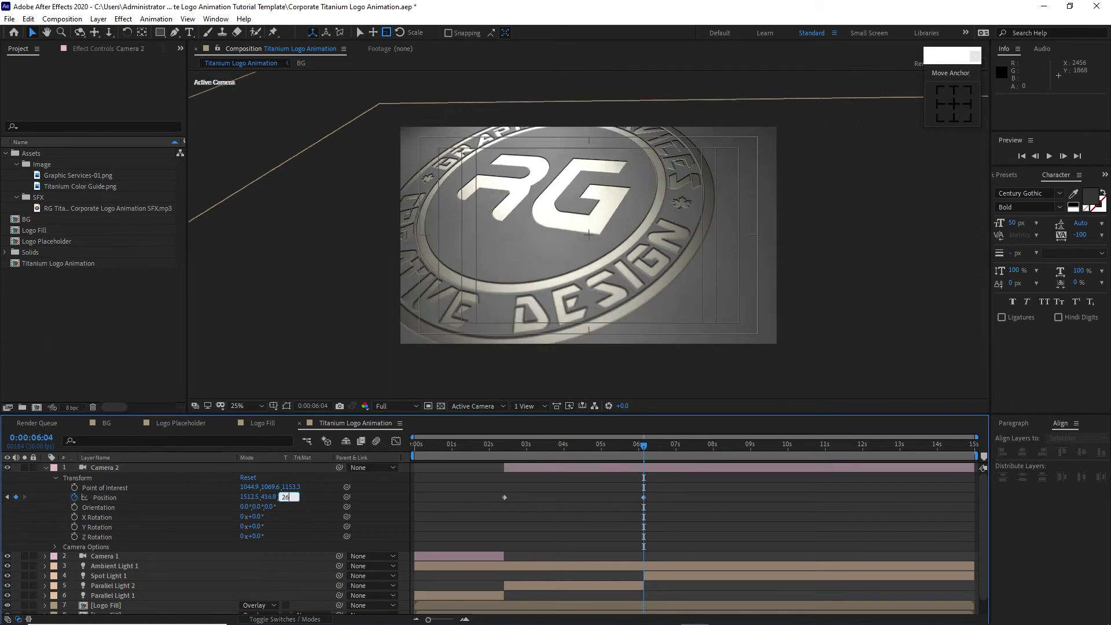
pyautogui.write('69.3')
pyautogui.press('Return')
# Set Camera 2's Z rotation to 21°
pyautogui.scroll(-1, 335, 502)
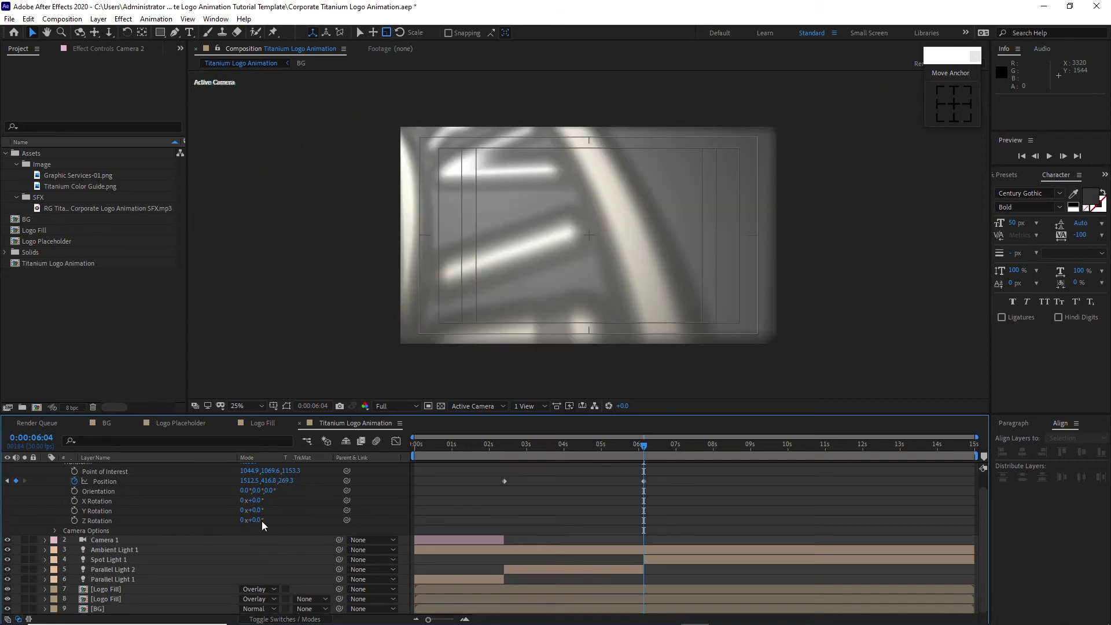
pyautogui.write('21')
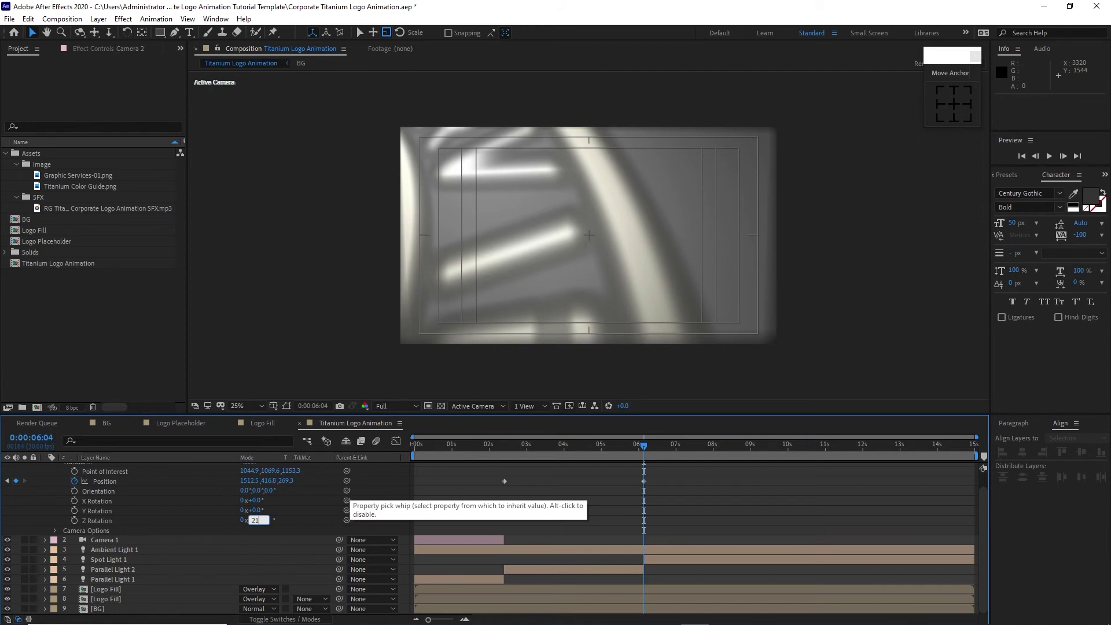
pyautogui.press('Return')
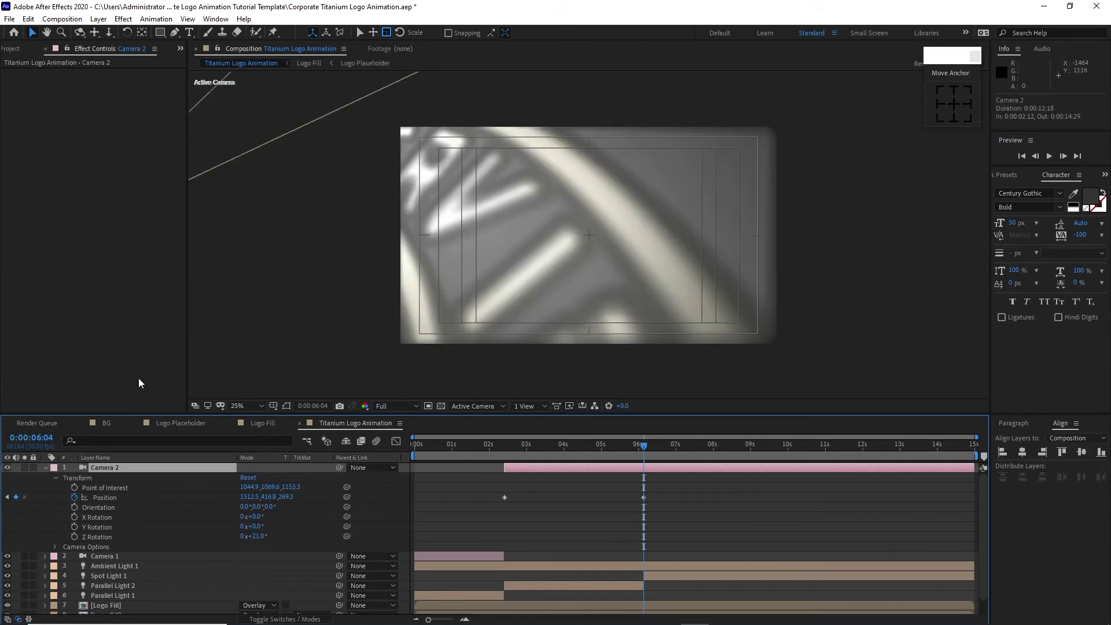
# Split Camera 2 at 0:00:06:04 and delete the part after that time
pyautogui.click(28, 19)
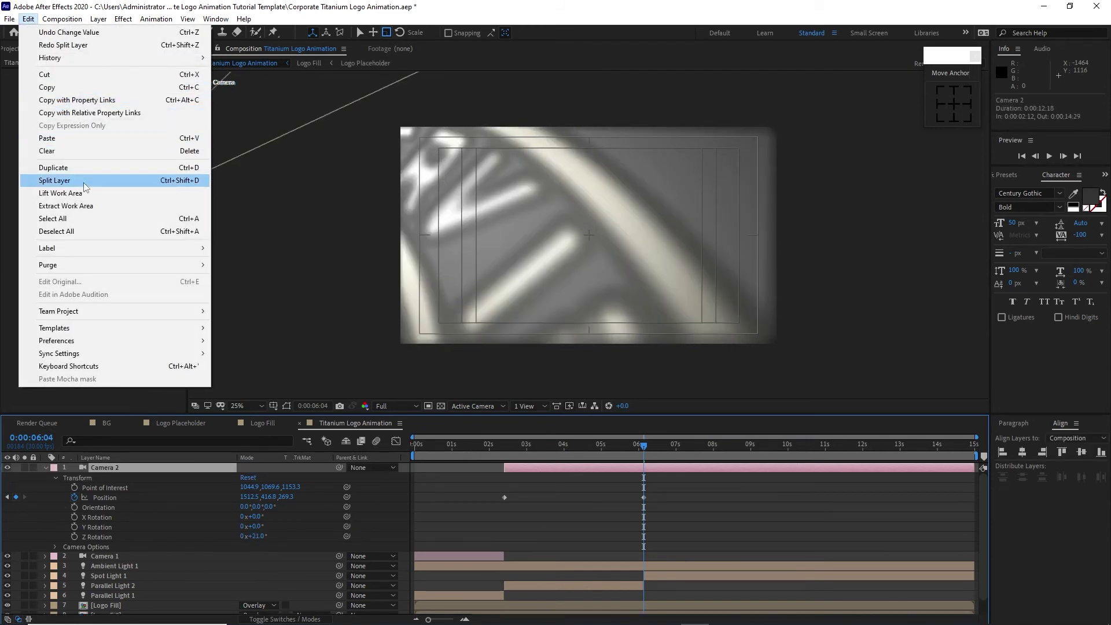
pyautogui.click(58, 180)
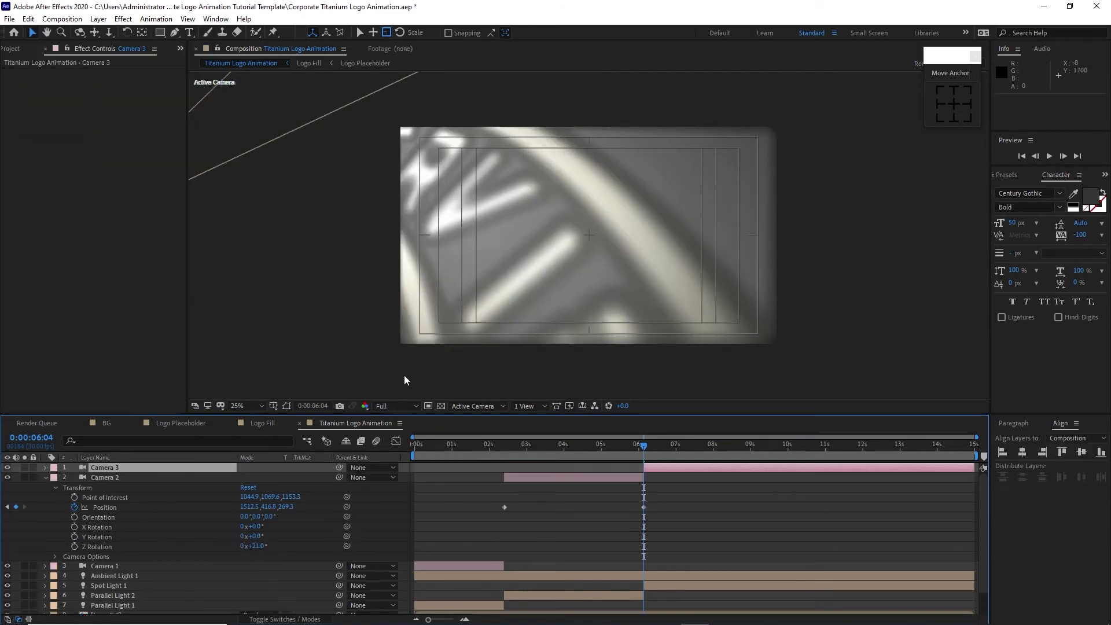
pyautogui.click(743, 473)
pyautogui.press('Delete')
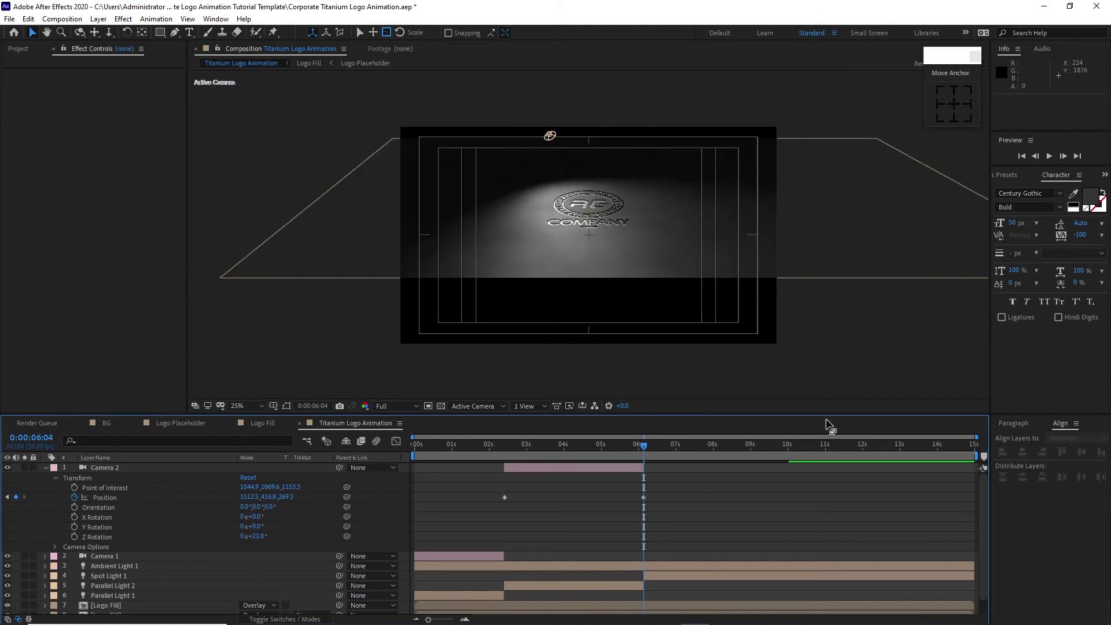
# Add a third two-node camera with depth of field enabled to the composition
pyautogui.click(99, 19)
pyautogui.moveTo(107, 32)
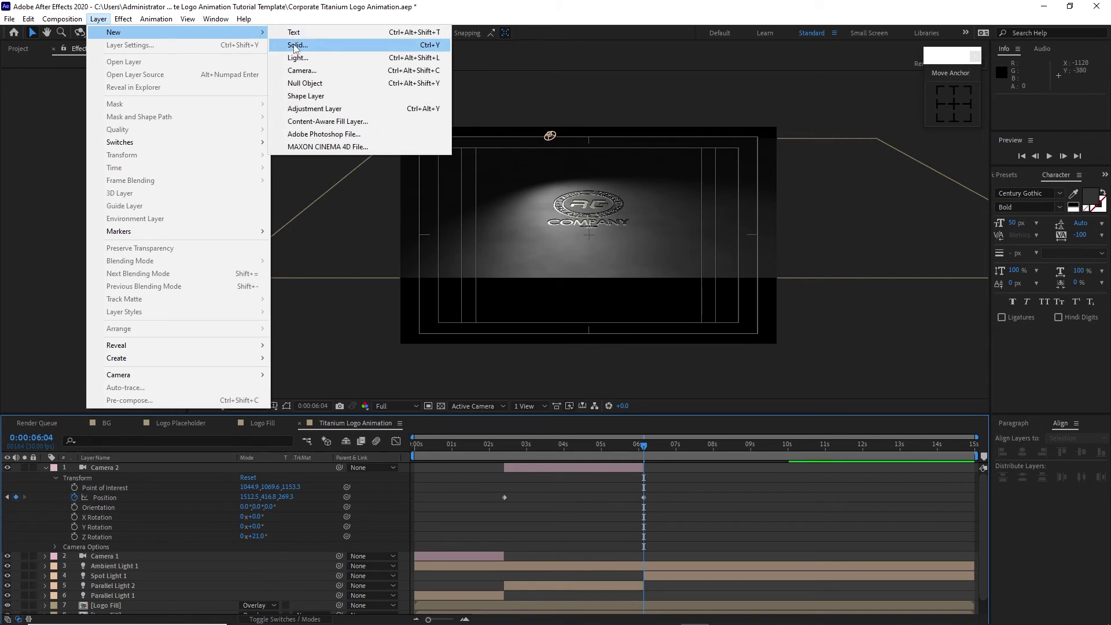
pyautogui.click(301, 70)
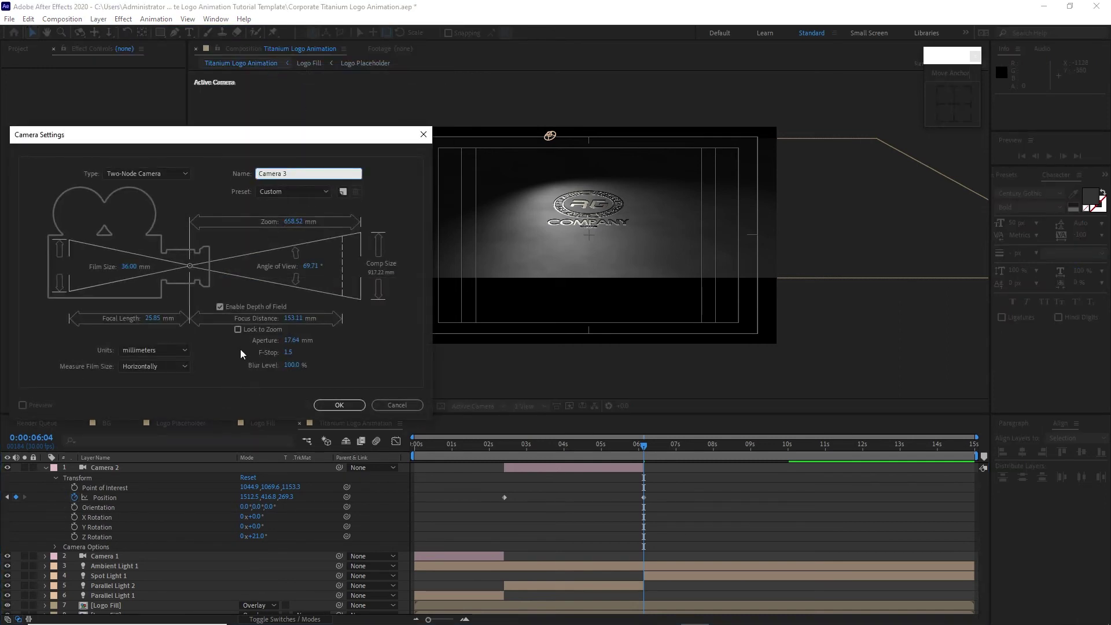
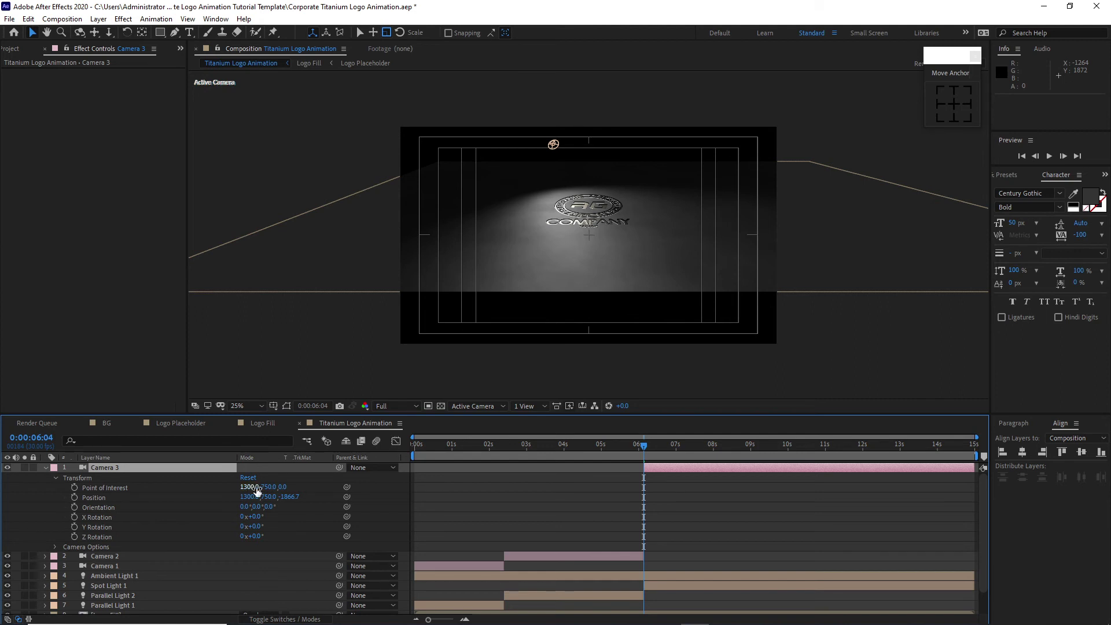
# Set Camera 3's point of interest to 1288, 1608.3, 632.6
pyautogui.click(250, 486)
pyautogui.write('1288')
pyautogui.click(273, 487)
pyautogui.write('160')
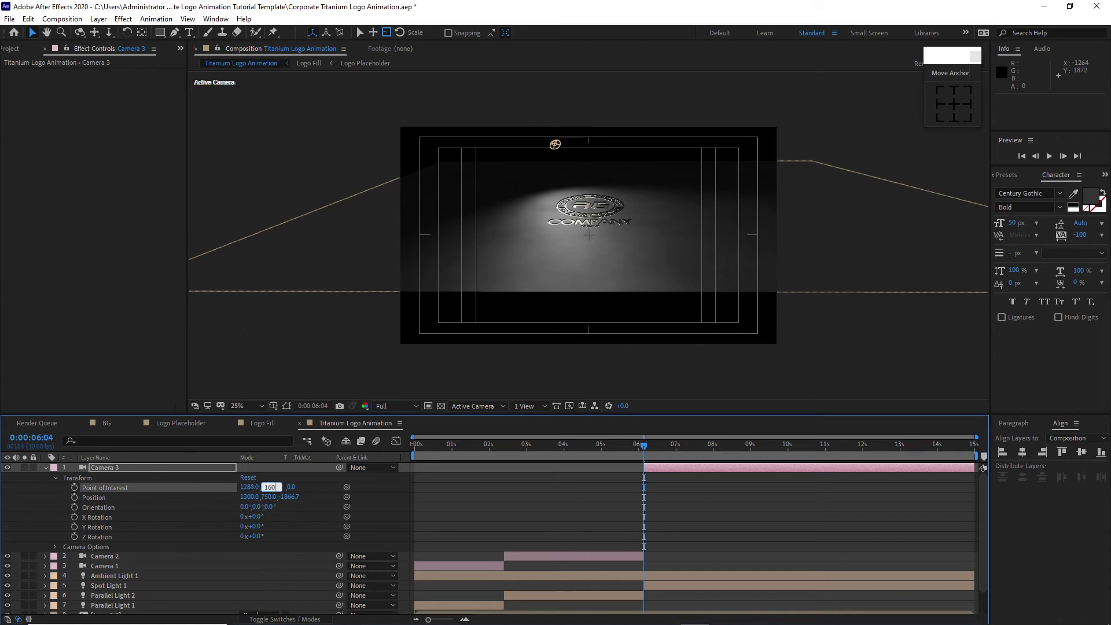
pyautogui.write('8.3')
pyautogui.click(298, 485)
pyautogui.write('6')
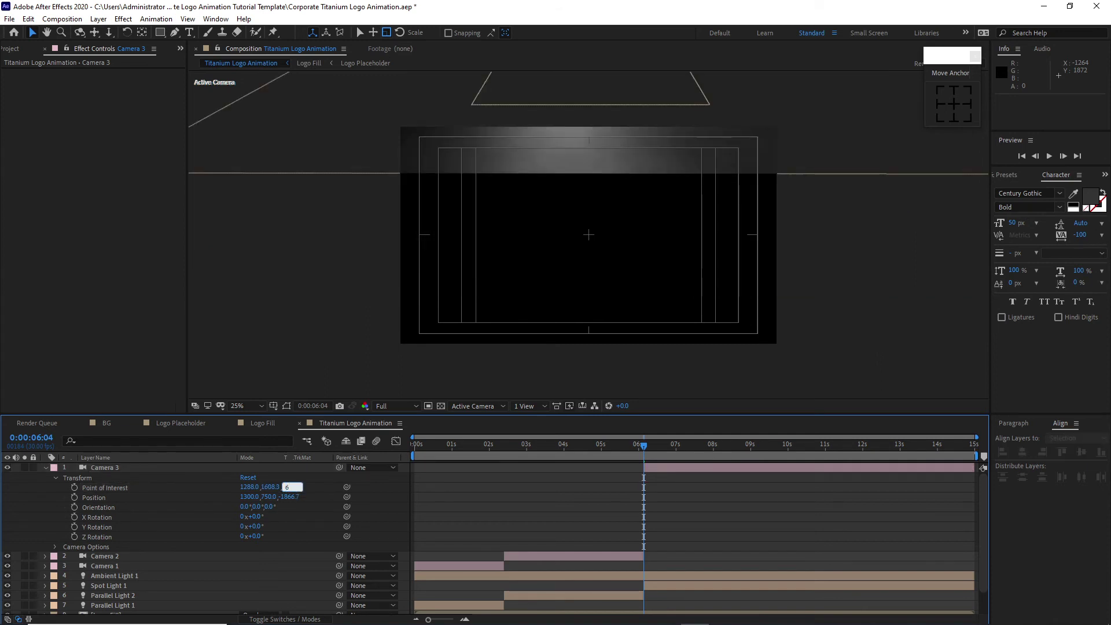
pyautogui.write('32.6')
# Set Camera 3's position to 1288, -54.9, -214.8
pyautogui.click(247, 498)
pyautogui.write('1288')
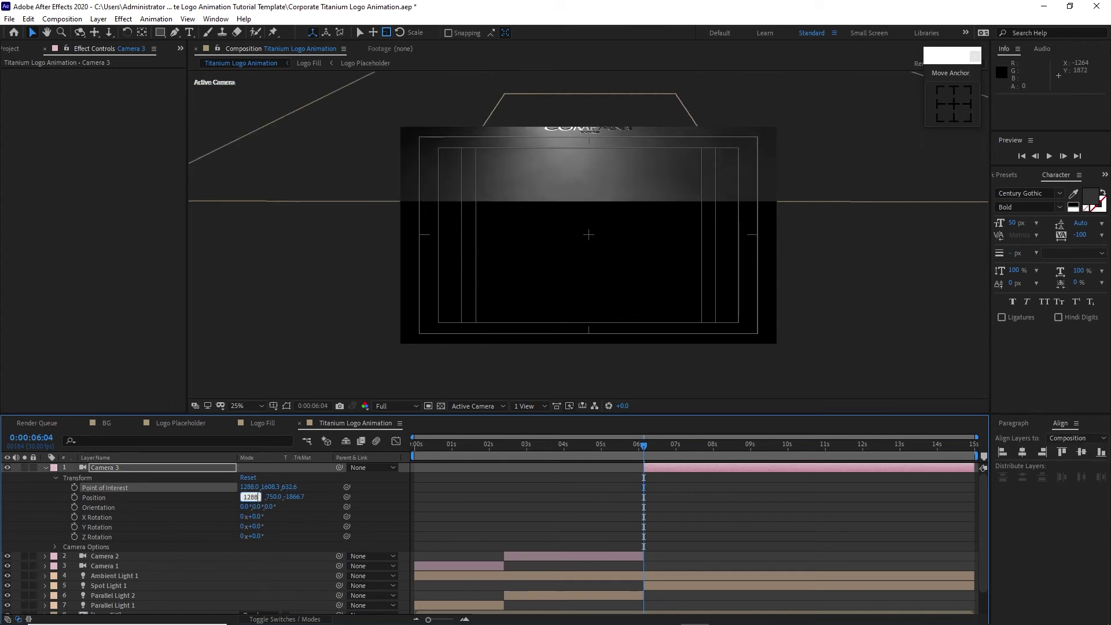
pyautogui.press('Tab')
pyautogui.write('-')
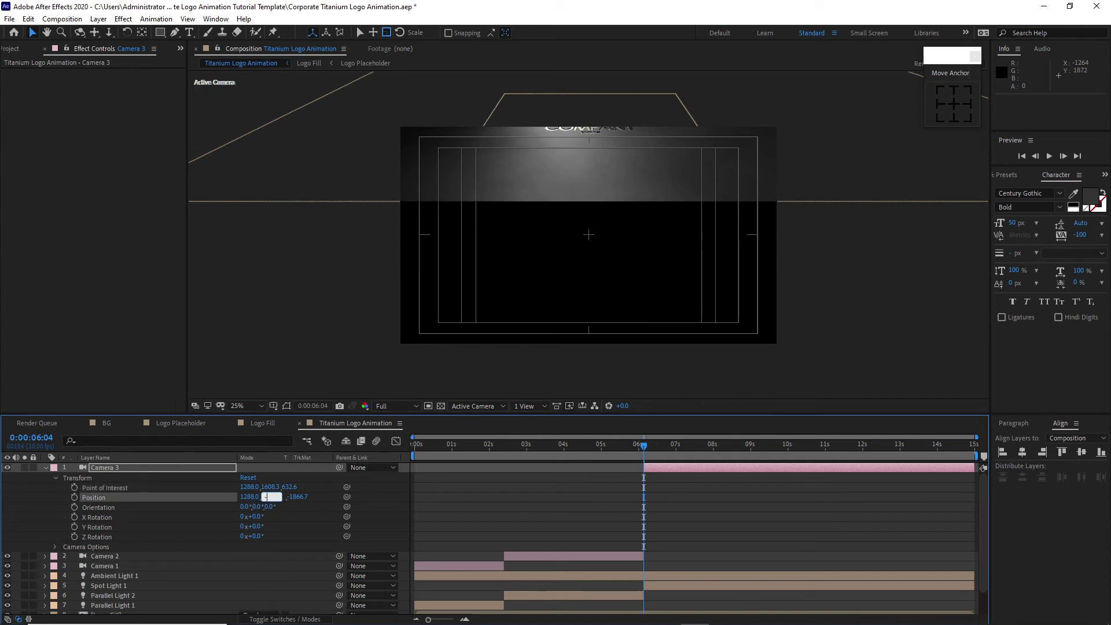
pyautogui.write('54.9')
pyautogui.click(294, 497)
pyautogui.write('-')
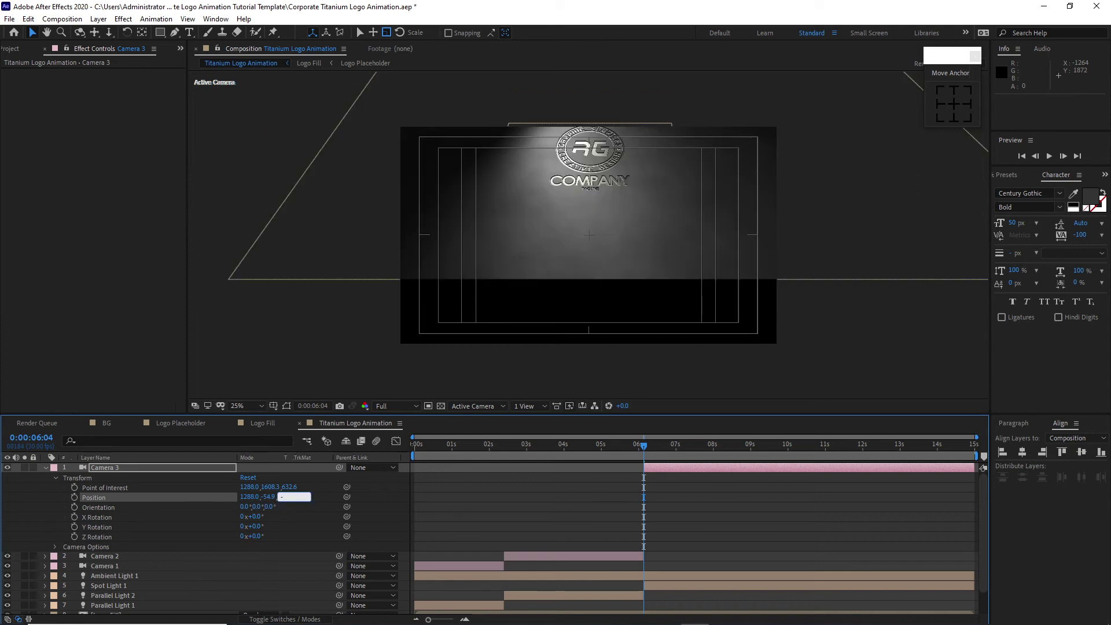
pyautogui.write('214.8')
# Set Camera 3's Z rotation to -23° and keyframe its point of interest, position and Z rotation at 0:00:06:04
pyautogui.click(257, 537)
pyautogui.write('-2')
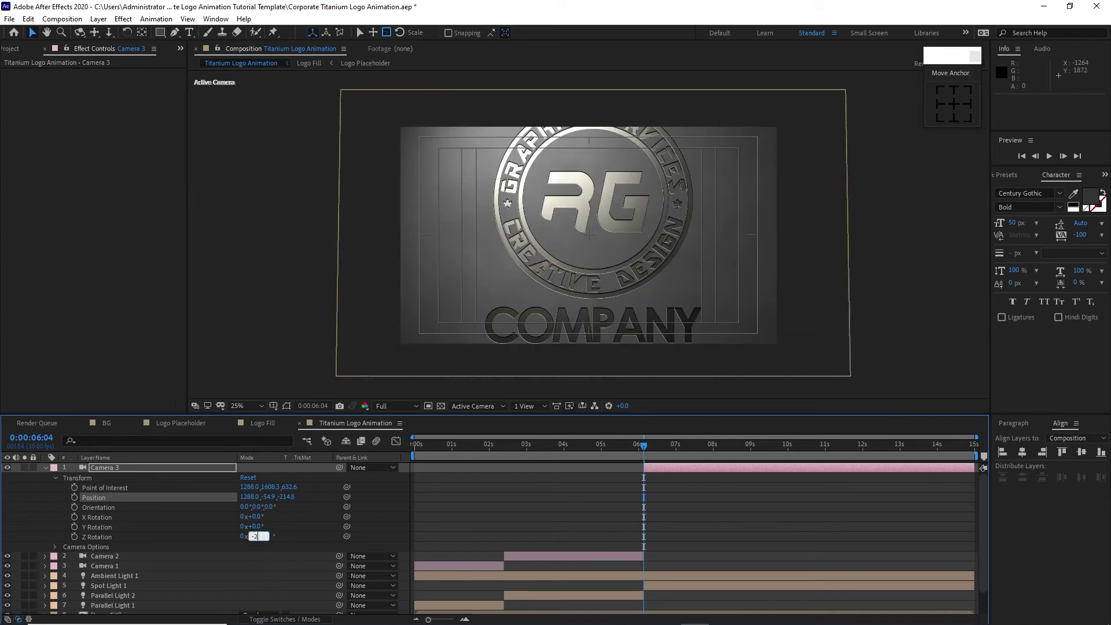
pyautogui.write('3')
pyautogui.click(74, 487)
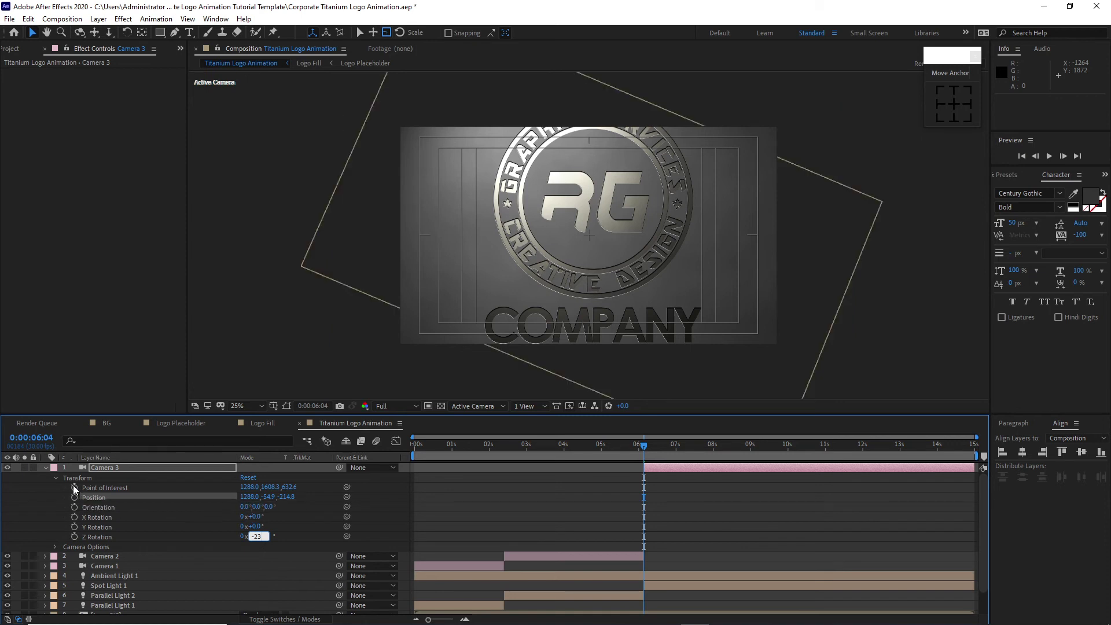
pyautogui.click(74, 498)
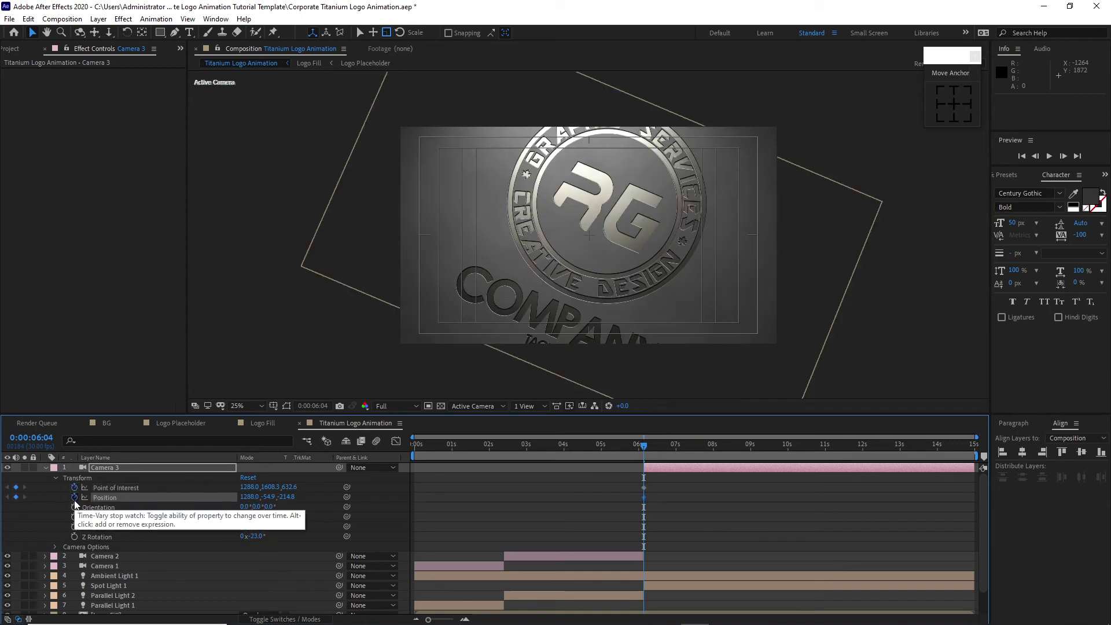
pyautogui.click(74, 537)
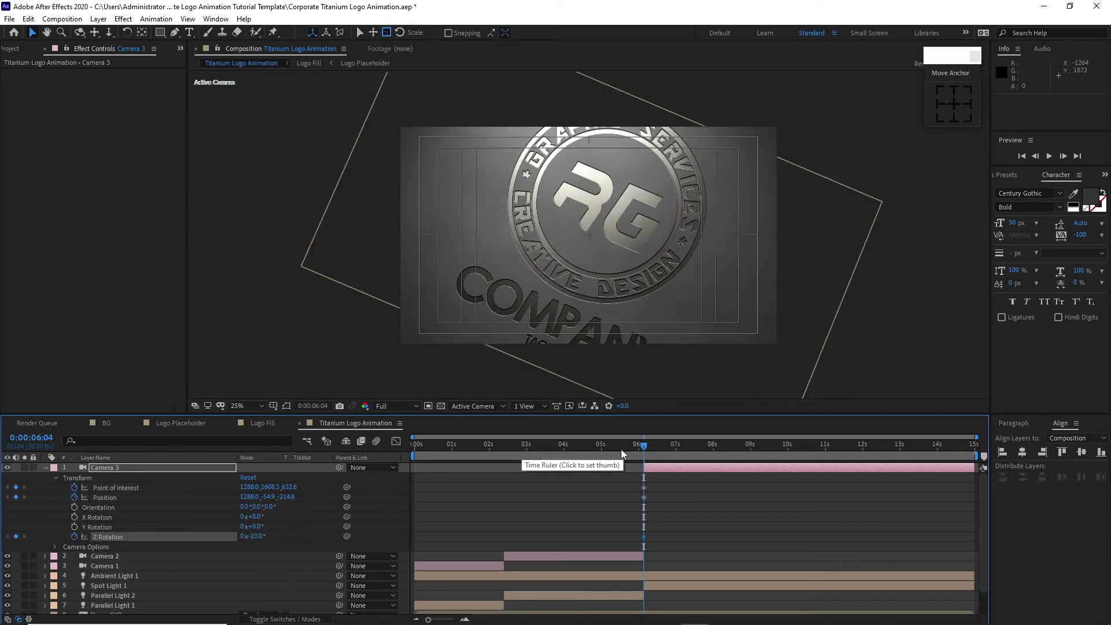
# At 0:00:07:00, set Camera 3's point of interest to 1288, 801.1, 221.3
pyautogui.click(676, 444)
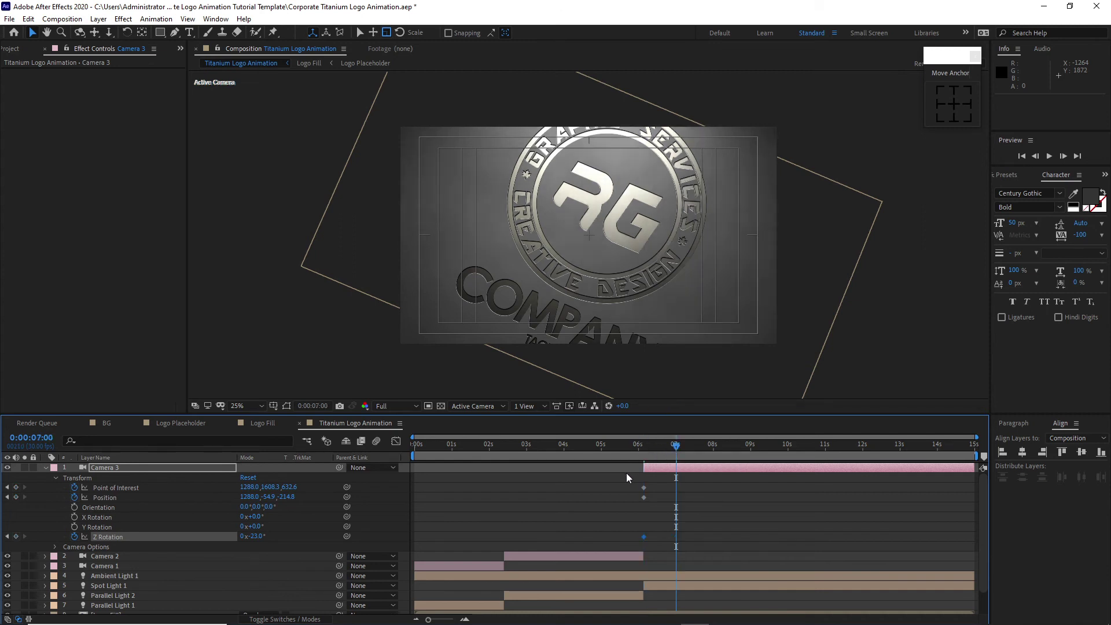
pyautogui.click(270, 488)
pyautogui.write('801.1')
pyautogui.press('Tab')
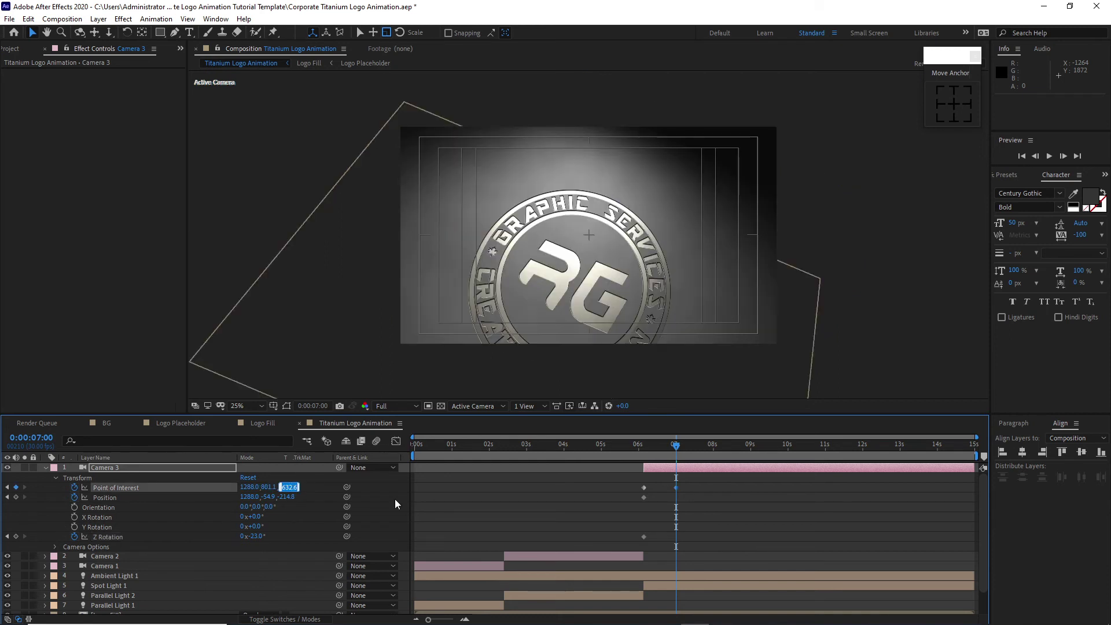
pyautogui.write('221.3')
# At 0:00:07:00, set Camera 3's position to 1288, -992.2, -692.4 and its Z rotation to 0°
pyautogui.click(270, 497)
pyautogui.write('-9')
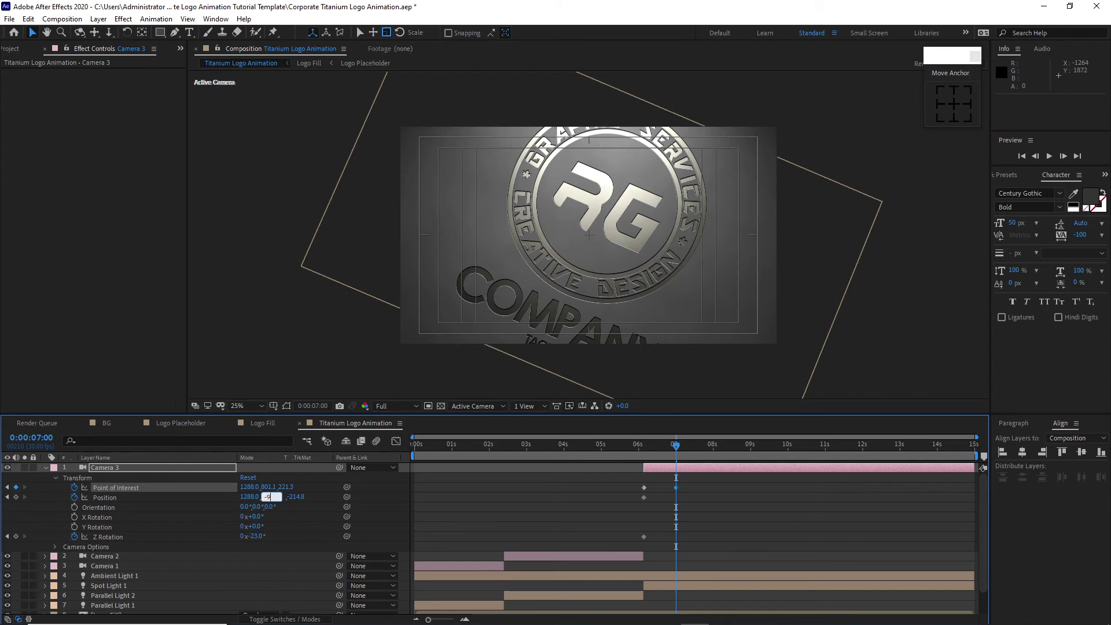
pyautogui.write('92.2')
pyautogui.press('Tab')
pyautogui.write('-6')
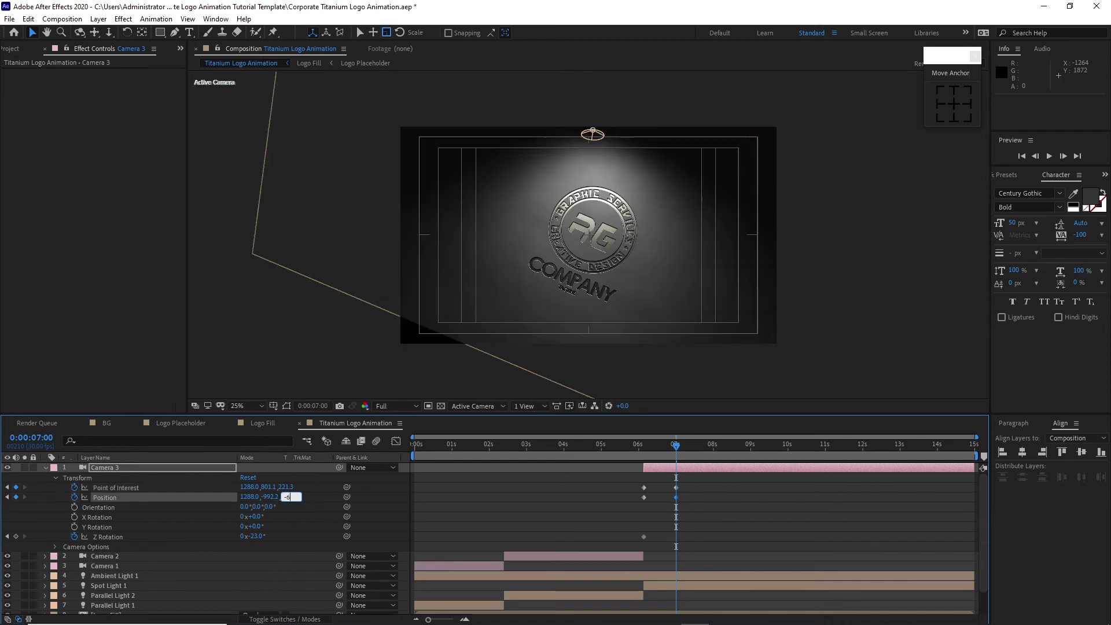
pyautogui.write('92.4')
pyautogui.click(254, 536)
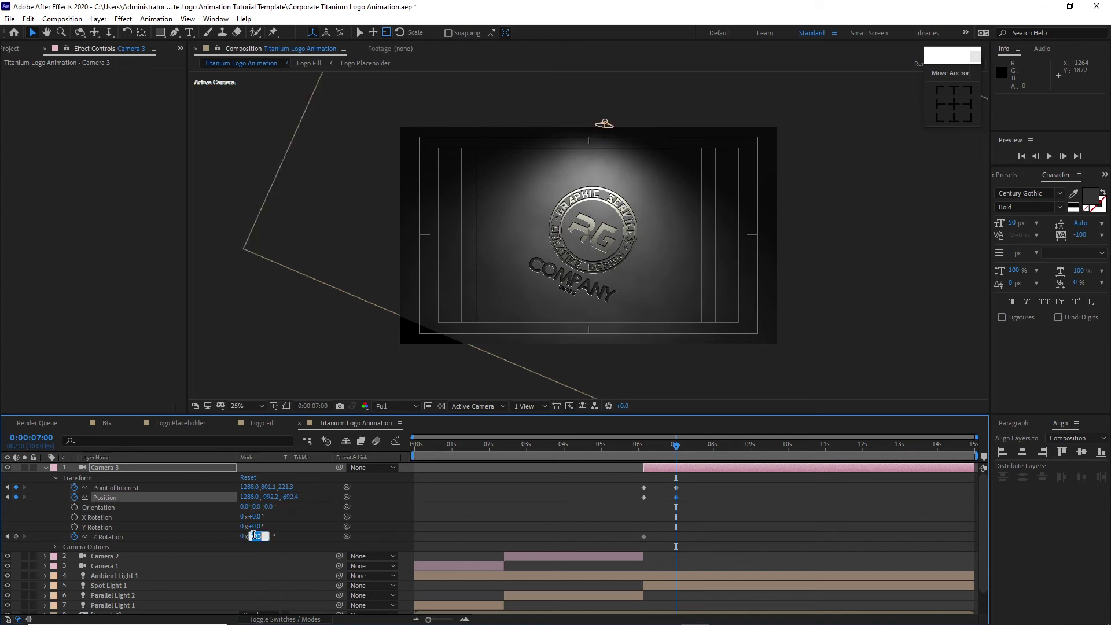
pyautogui.click(363, 533)
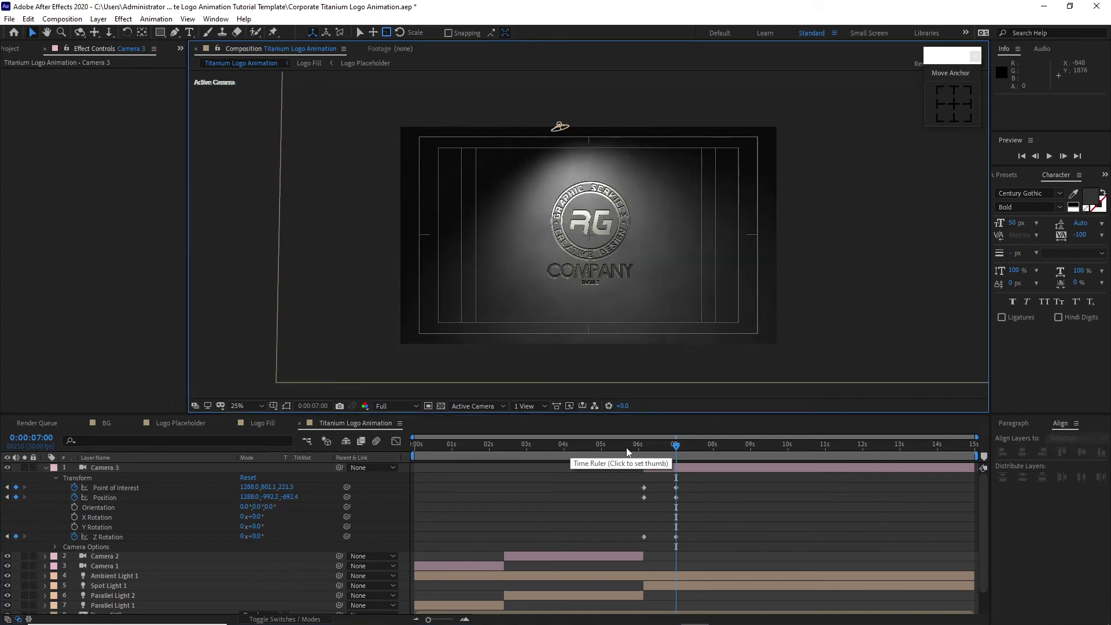
# At 0:00:10:02, set Camera 3's point of interest to 1288, 671, 155 and add a position keyframe with the current value
pyautogui.click(791, 450)
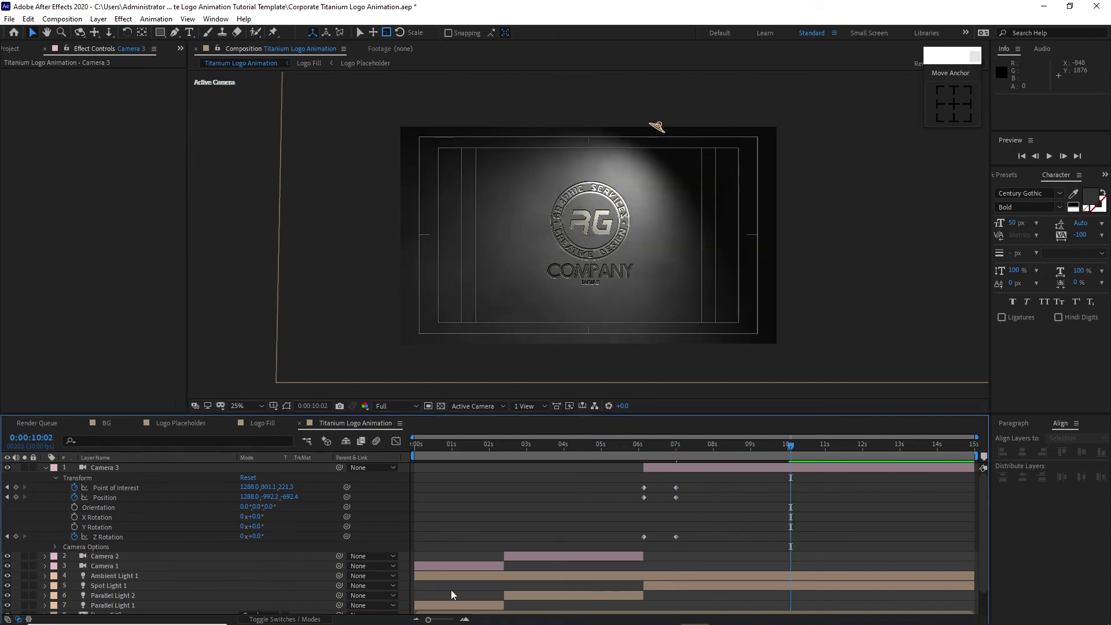
pyautogui.click(268, 488)
pyautogui.write('671')
pyautogui.press('Tab')
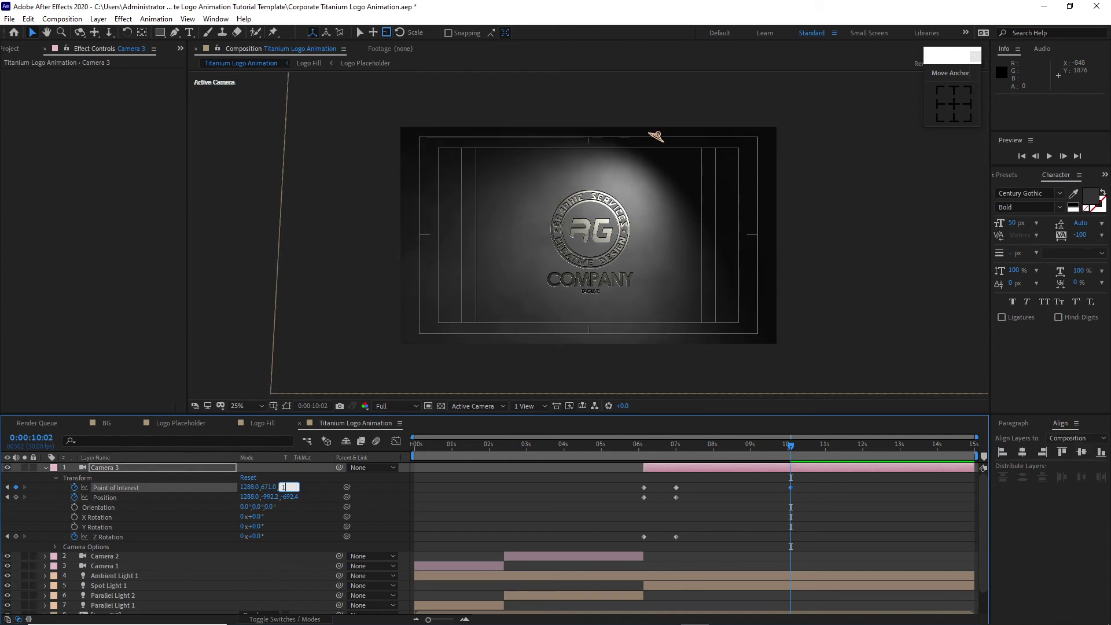
pyautogui.write('155')
pyautogui.click(299, 543)
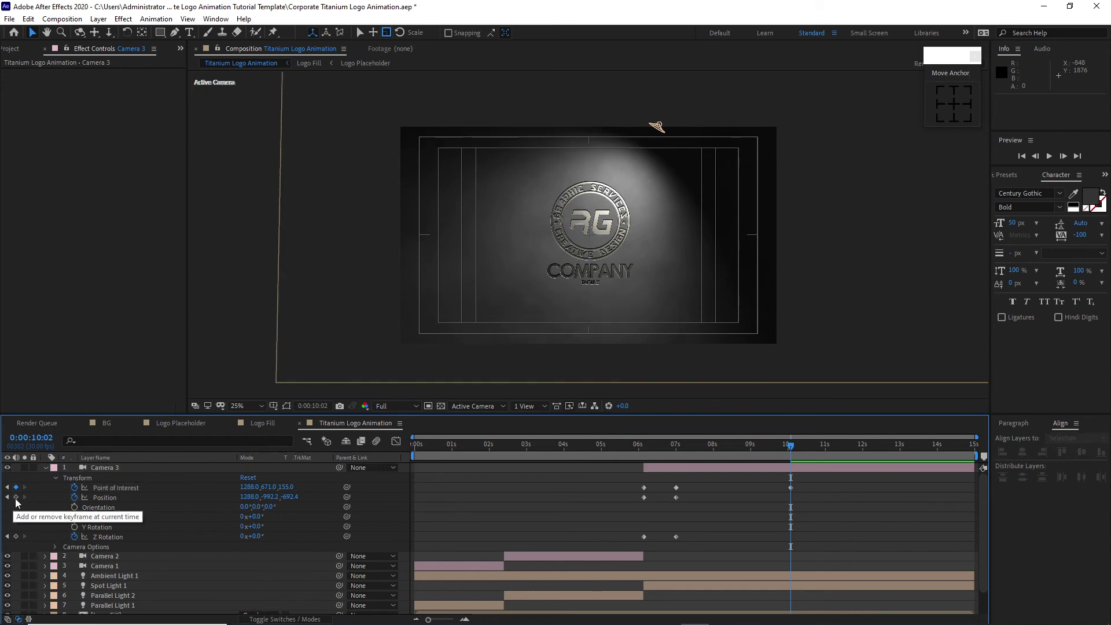
pyautogui.click(16, 497)
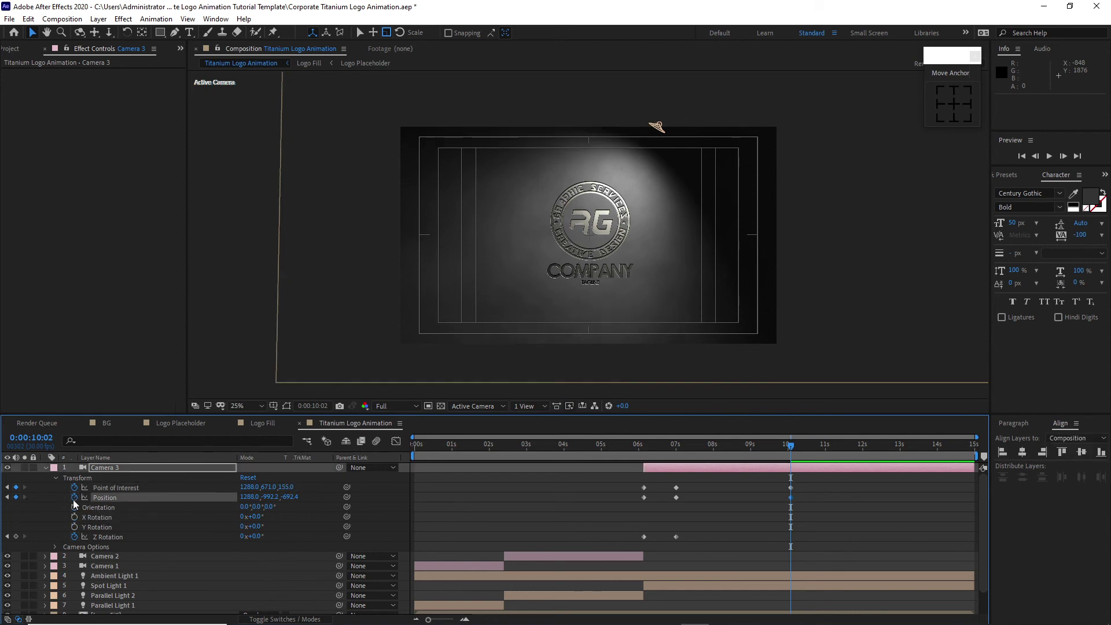
# Change Camera 3's position at 0:00:07:00 to 1288, -863, -626.6 and select its point of interest and position keyframes from there to 0:00:10:02
pyautogui.press('j')
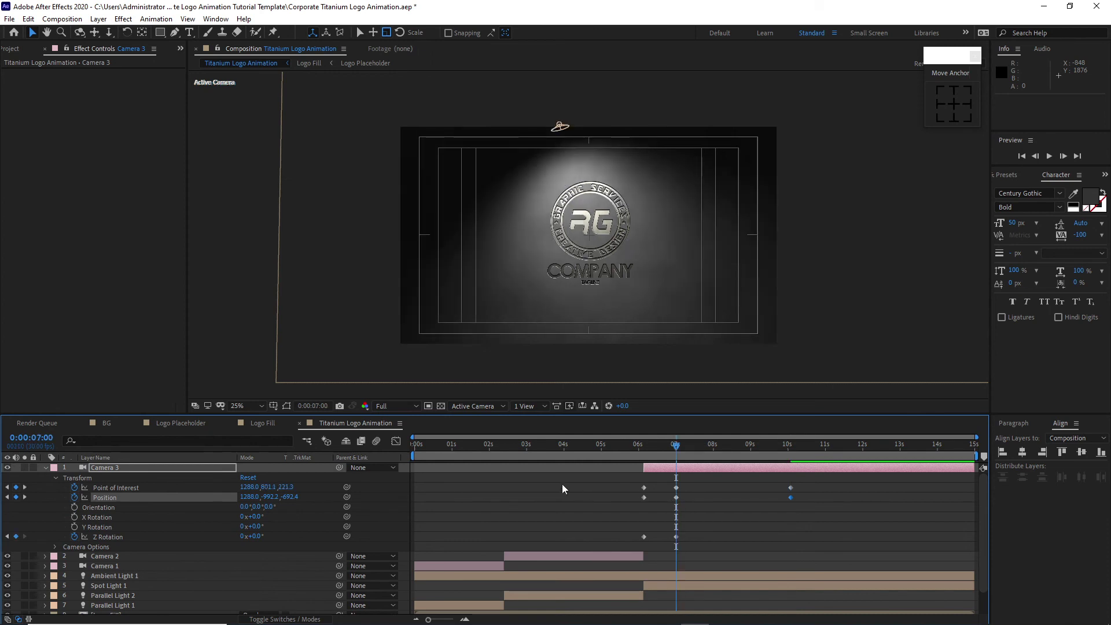
pyautogui.click(289, 497)
pyautogui.write('-626.6')
pyautogui.click(264, 498)
pyautogui.write('-8')
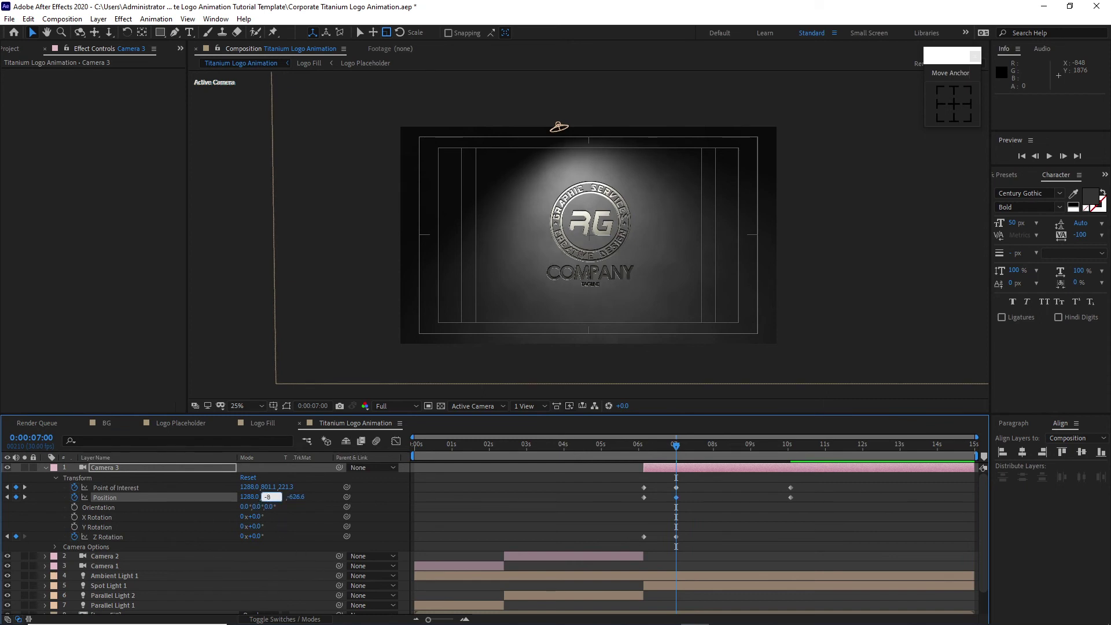
pyautogui.write('63')
pyautogui.press('Return')
pyautogui.press('space')
pyautogui.moveTo(672, 484); pyautogui.dragTo(808, 505)
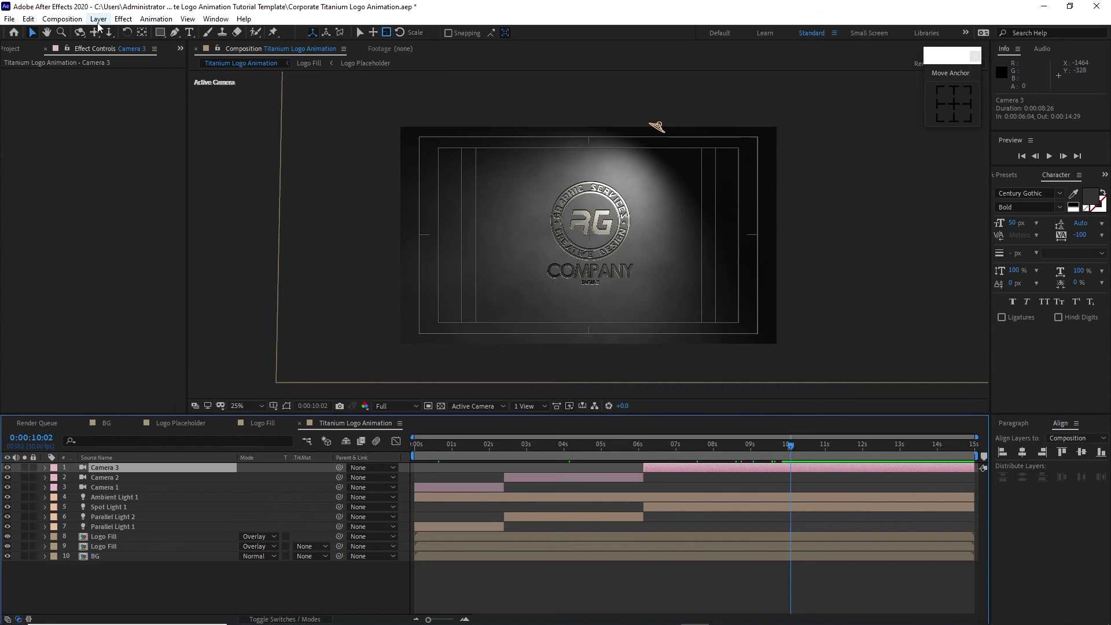
# Add an adjustment layer above all other layers and apply a Sharpen effect to it with a sharpen amount of 6
pyautogui.click(99, 19)
pyautogui.moveTo(110, 38)
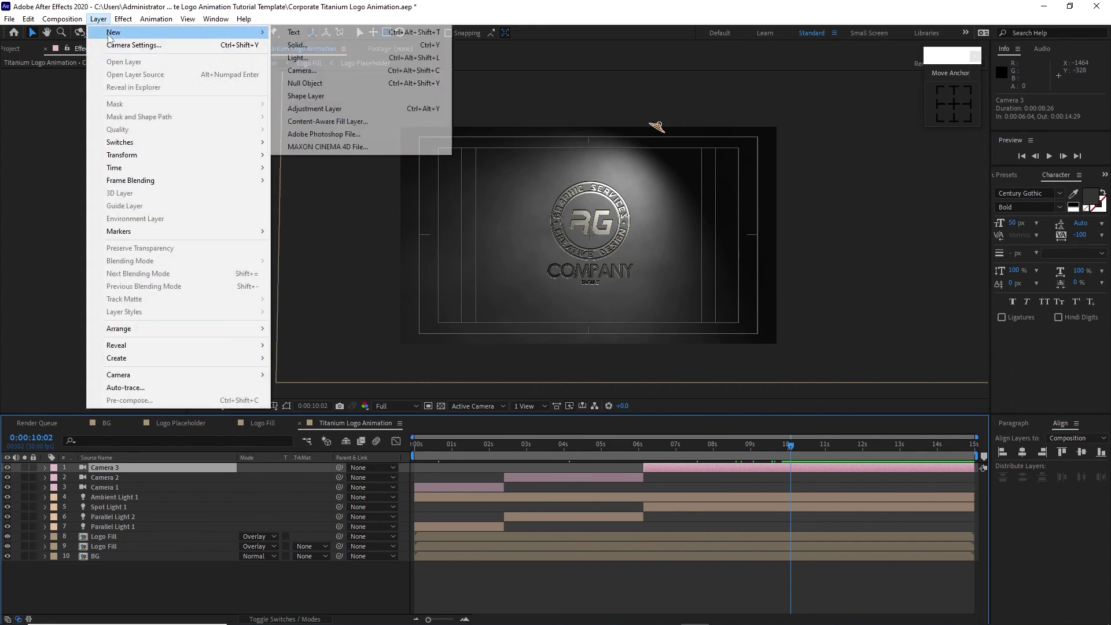
pyautogui.click(359, 108)
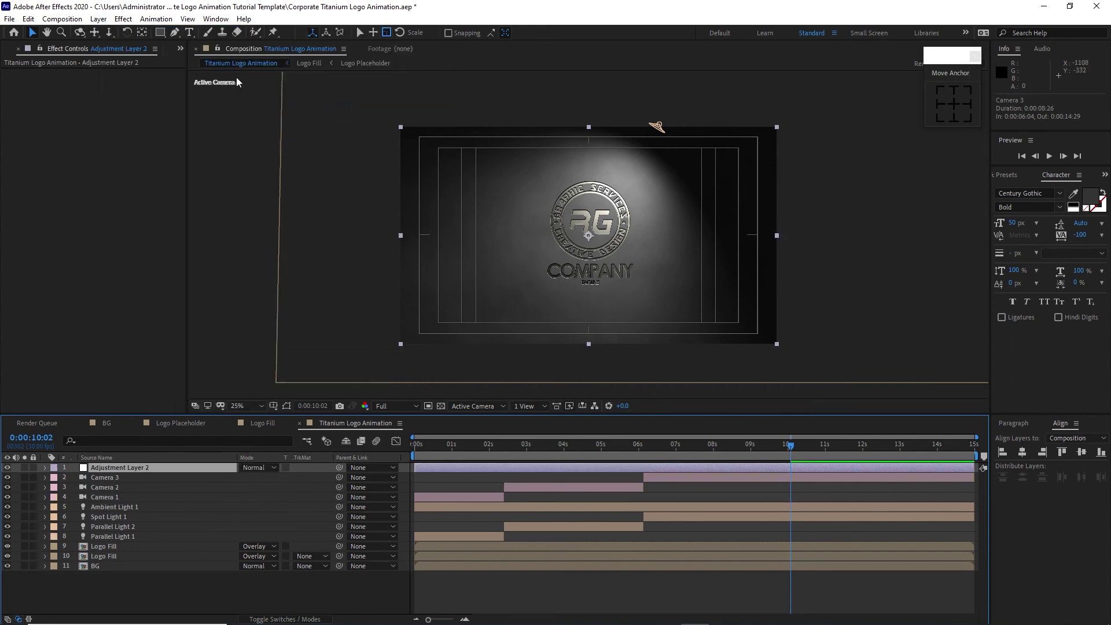
pyautogui.click(124, 18)
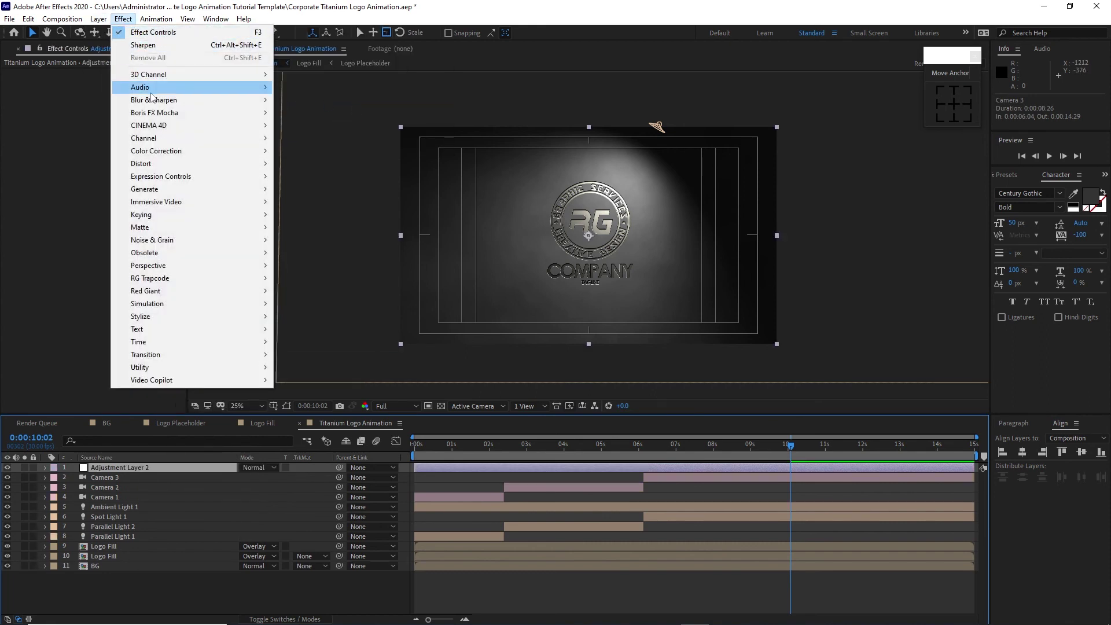
pyautogui.moveTo(175, 101)
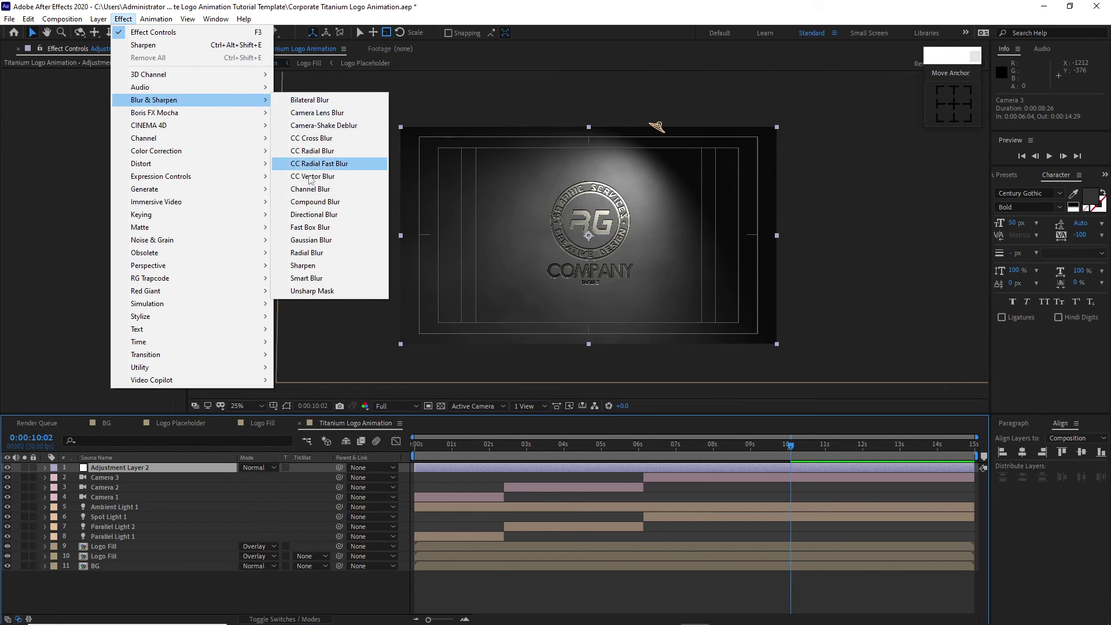
pyautogui.click(303, 266)
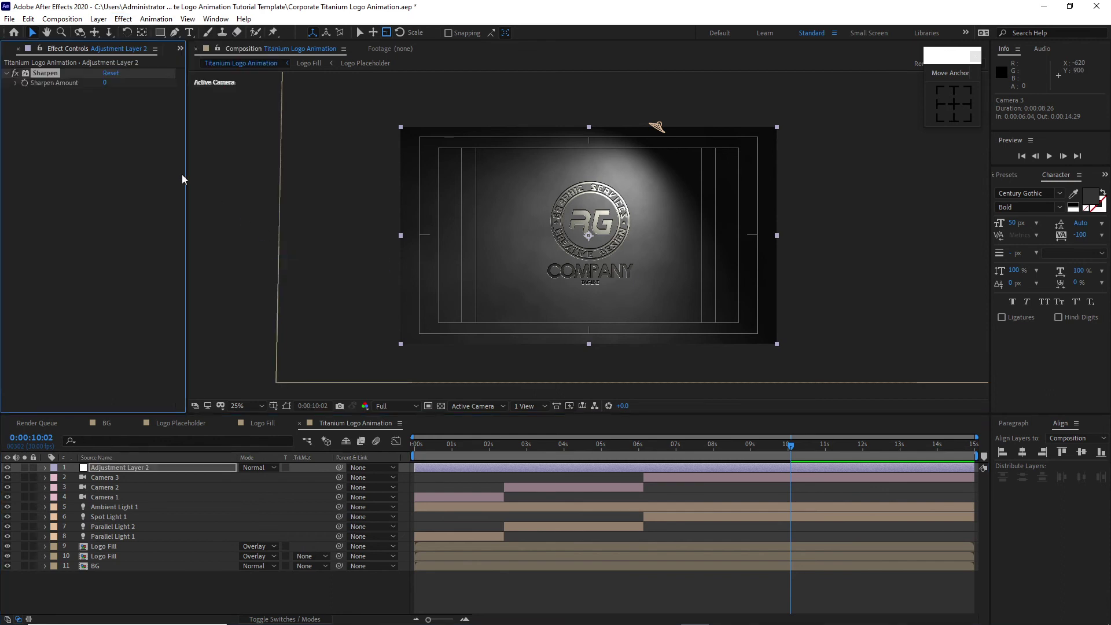
pyautogui.click(106, 84)
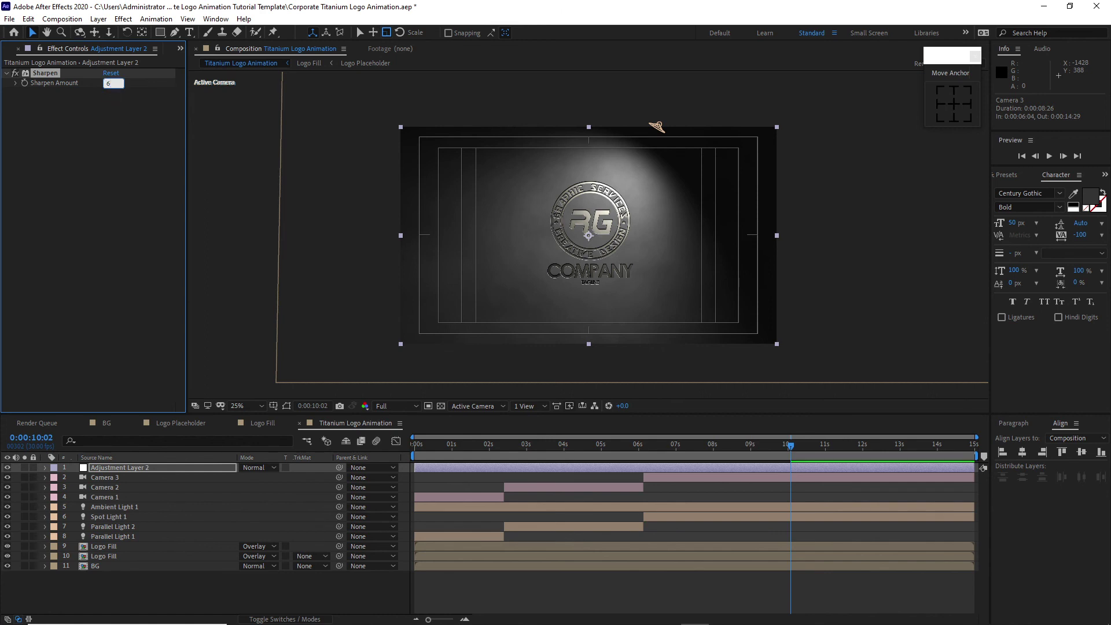
pyautogui.click(132, 170)
# Create a black solid layer named Transition at the composition's size
pyautogui.click(98, 19)
pyautogui.moveTo(179, 34)
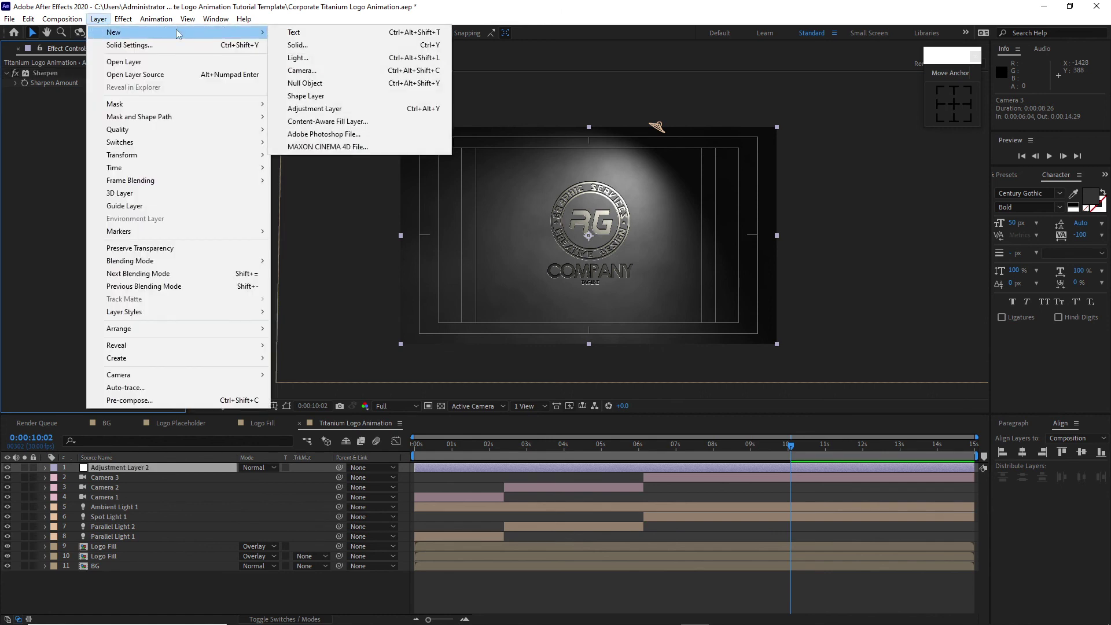
pyautogui.click(298, 45)
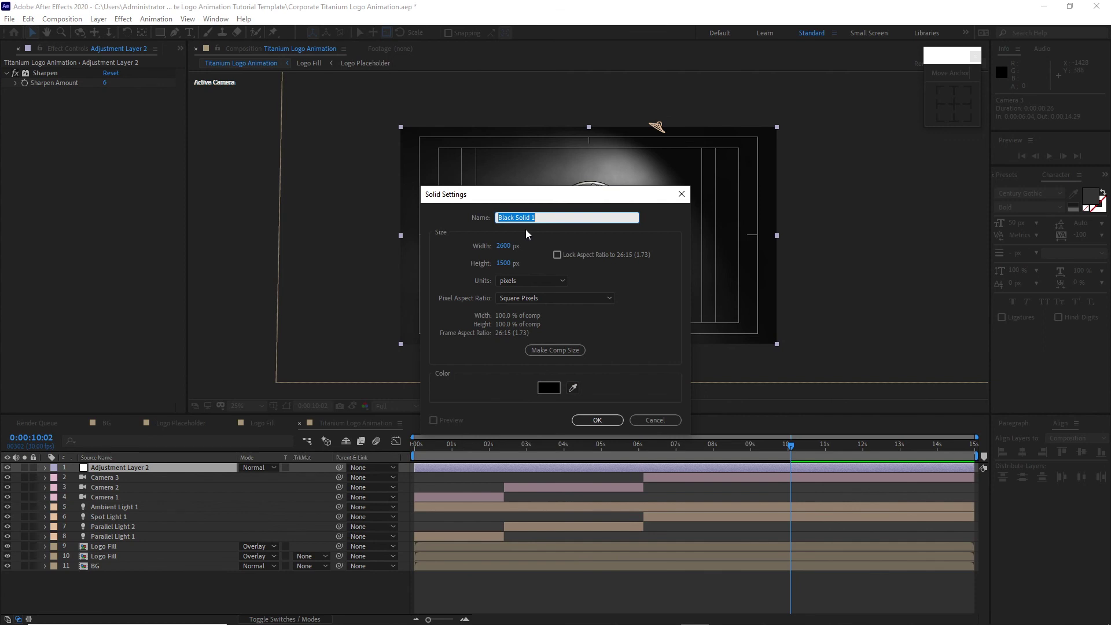
pyautogui.write('Transition')
pyautogui.click(559, 351)
pyautogui.click(597, 420)
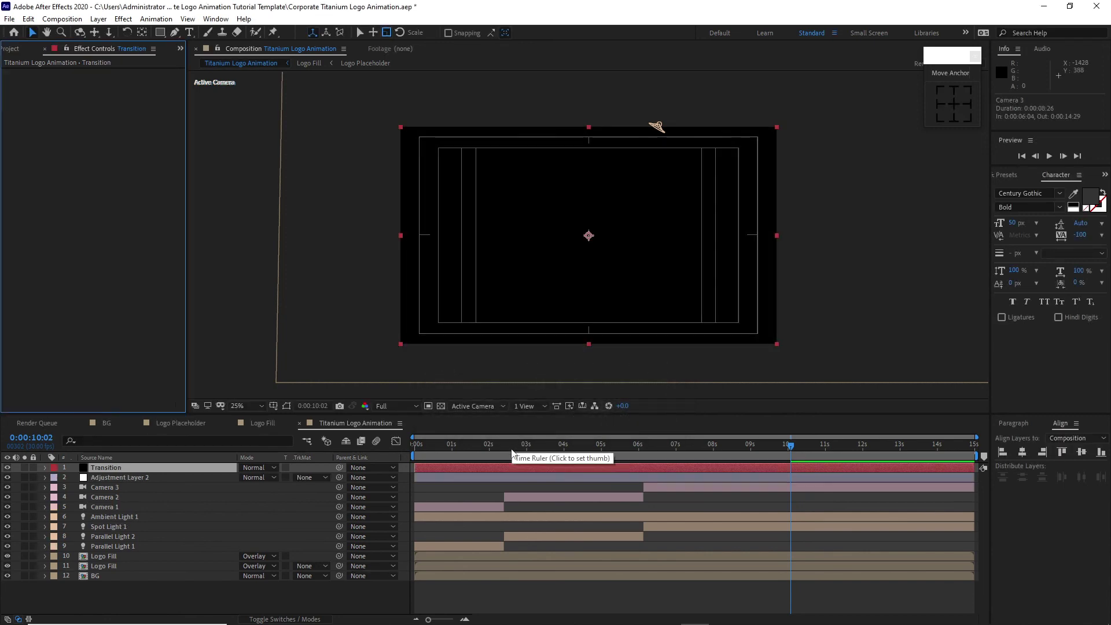
# Start keyframing the Transition layer's opacity with a 100% keyframe at 0:00:02:12, where Camera 1 gives way to Camera 2
pyautogui.click(506, 448)
pyautogui.moveTo(506, 449); pyautogui.dragTo(504, 450)
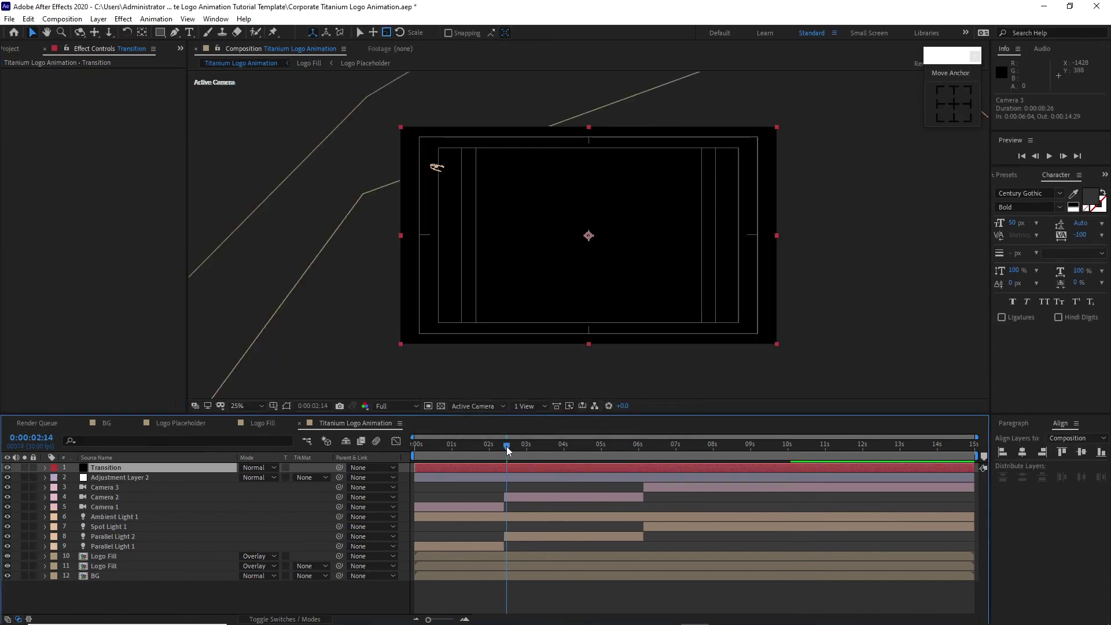
pyautogui.press('t')
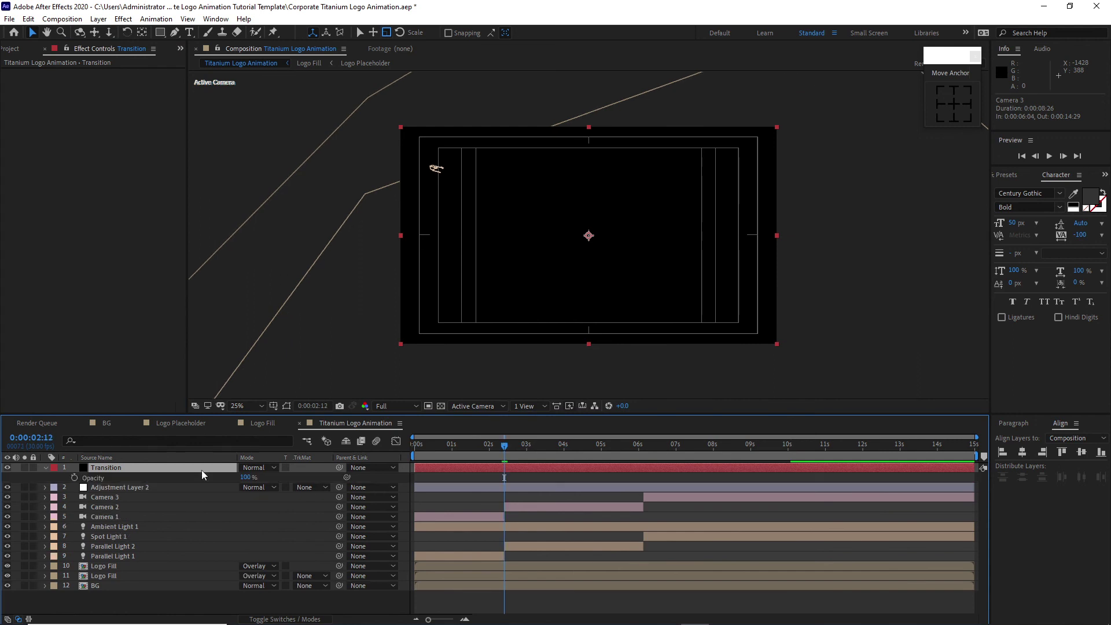
pyautogui.click(74, 478)
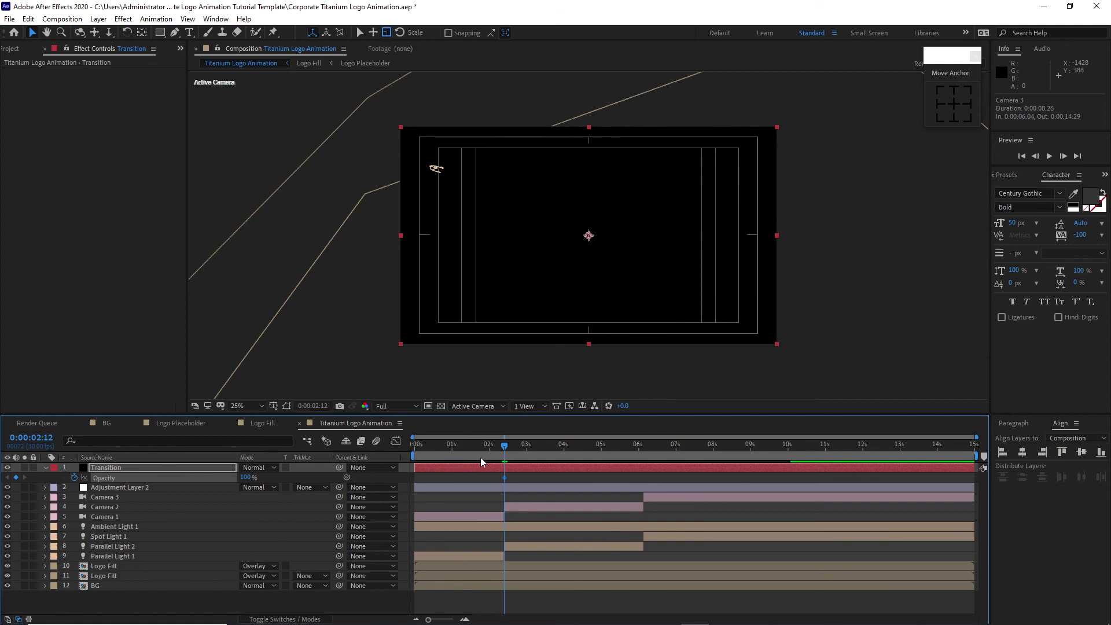
# Add 0% opacity keyframes to the Transition layer at 0:00:01:25 and 0:00:02:25
pyautogui.moveTo(509, 449); pyautogui.dragTo(486, 456)
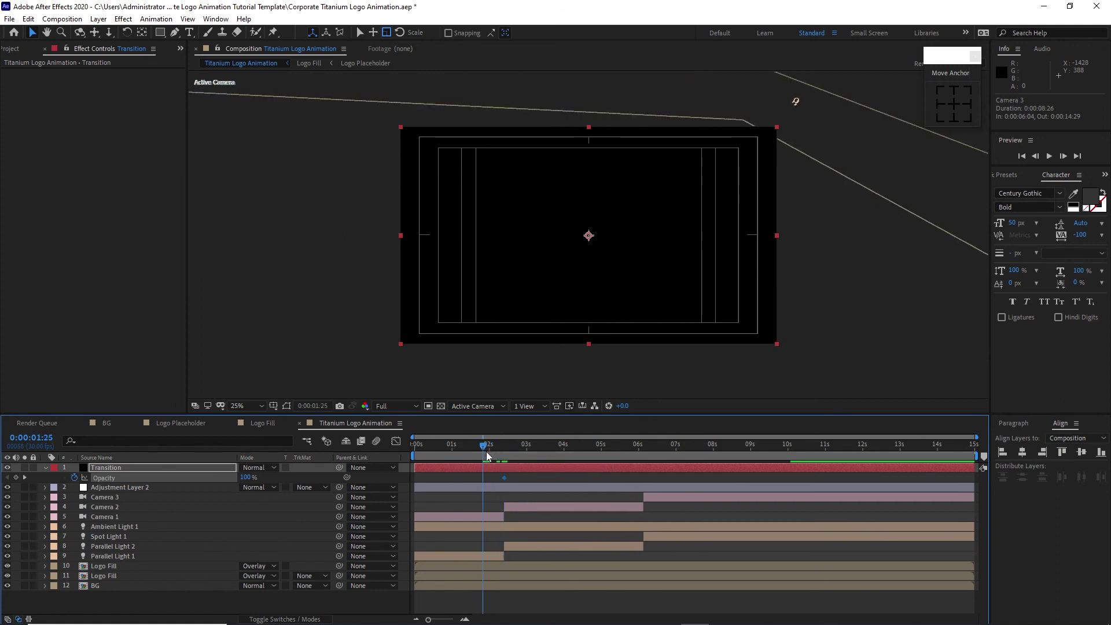
pyautogui.click(244, 480)
pyautogui.write('0')
pyautogui.press('Return')
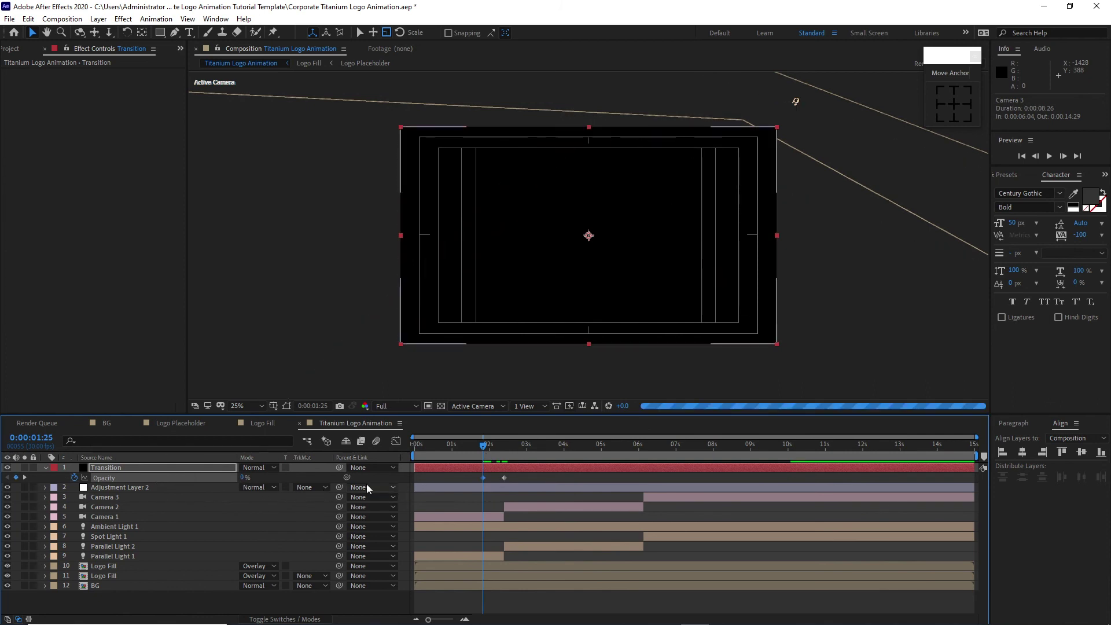
pyautogui.moveTo(484, 449); pyautogui.dragTo(521, 453)
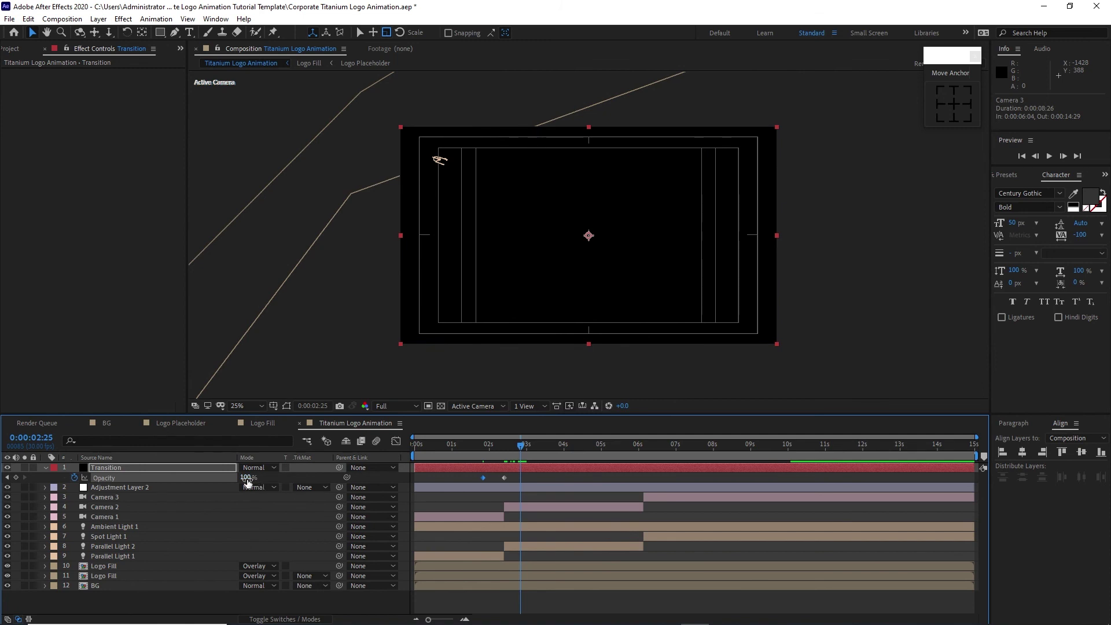
pyautogui.moveTo(246, 477); pyautogui.dragTo(129, 490)
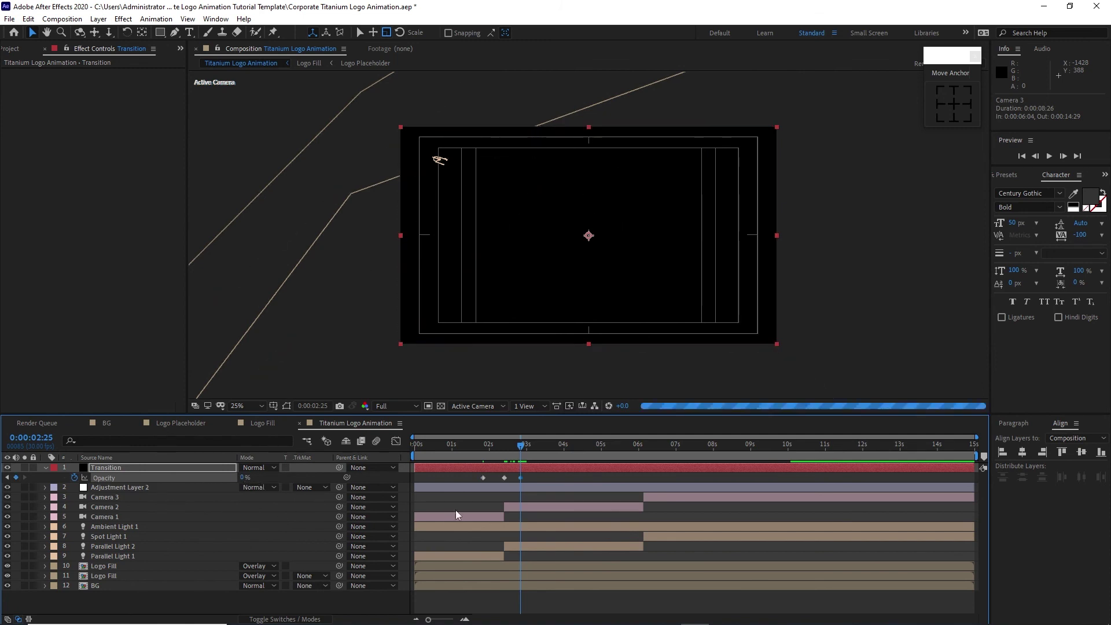
# Keyframe a second fade on the Transition layer's opacity: 100% at 0:00:06:04, and 0% at 0:00:06:25 and 0:00:05:15
pyautogui.moveTo(523, 446); pyautogui.dragTo(646, 458)
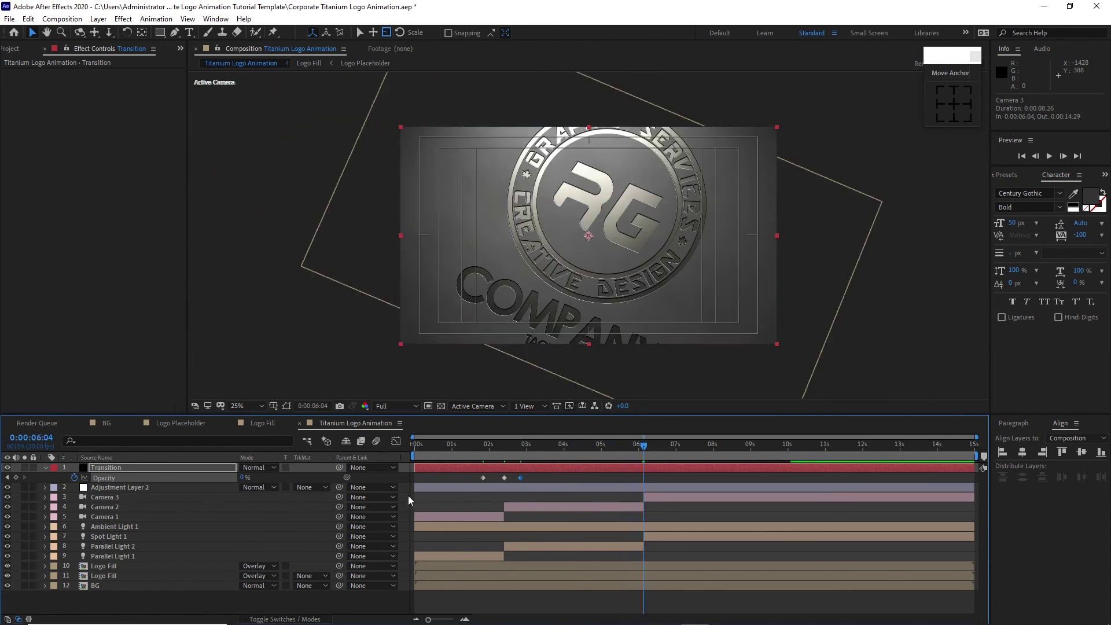
pyautogui.moveTo(244, 478); pyautogui.dragTo(528, 486)
pyautogui.click(648, 447)
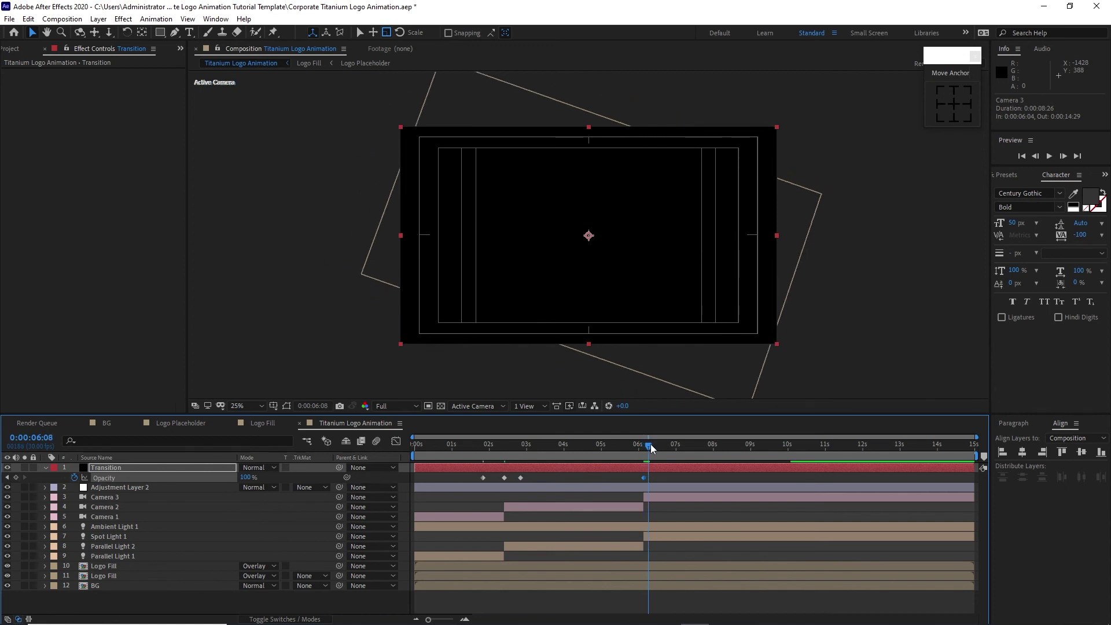
pyautogui.moveTo(651, 449); pyautogui.dragTo(673, 456)
pyautogui.moveTo(245, 477); pyautogui.dragTo(164, 477)
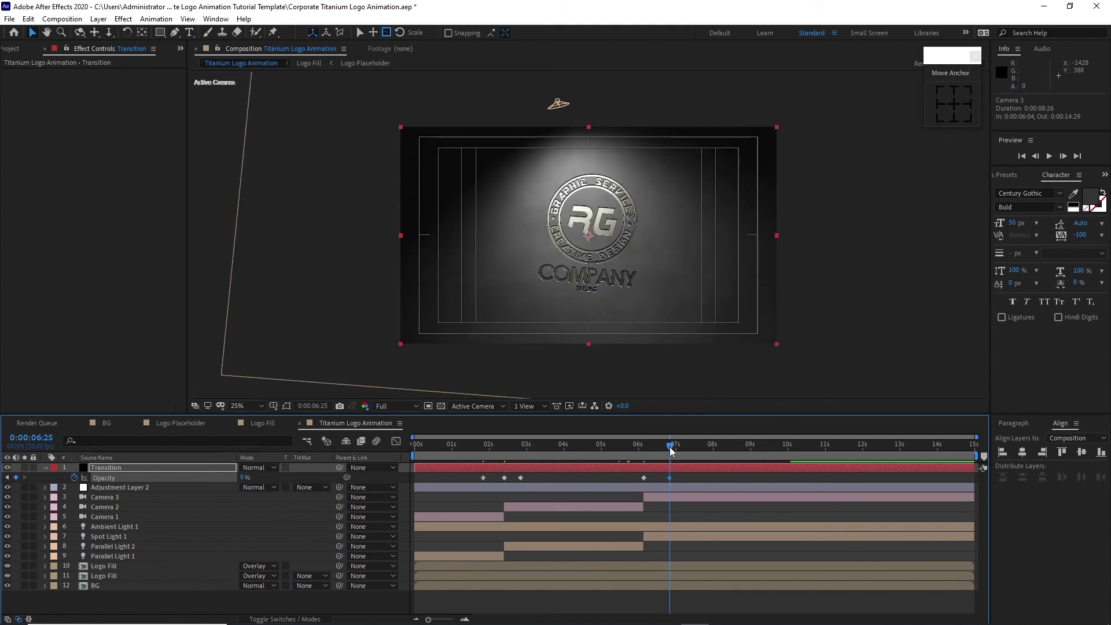
pyautogui.moveTo(669, 446); pyautogui.dragTo(619, 454)
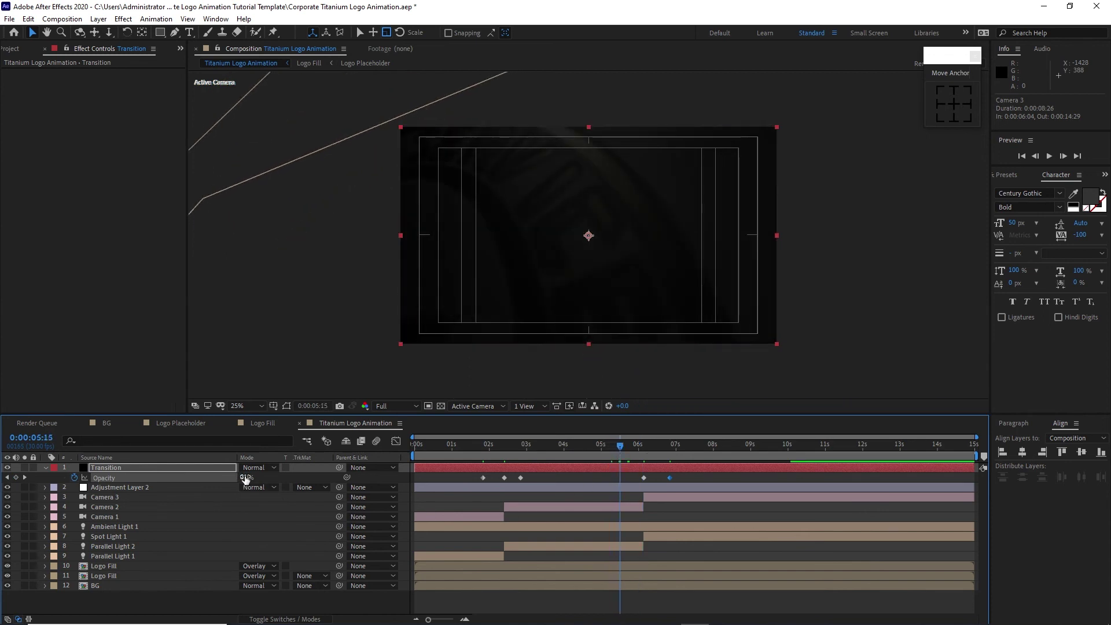
pyautogui.moveTo(245, 479); pyautogui.dragTo(130, 484)
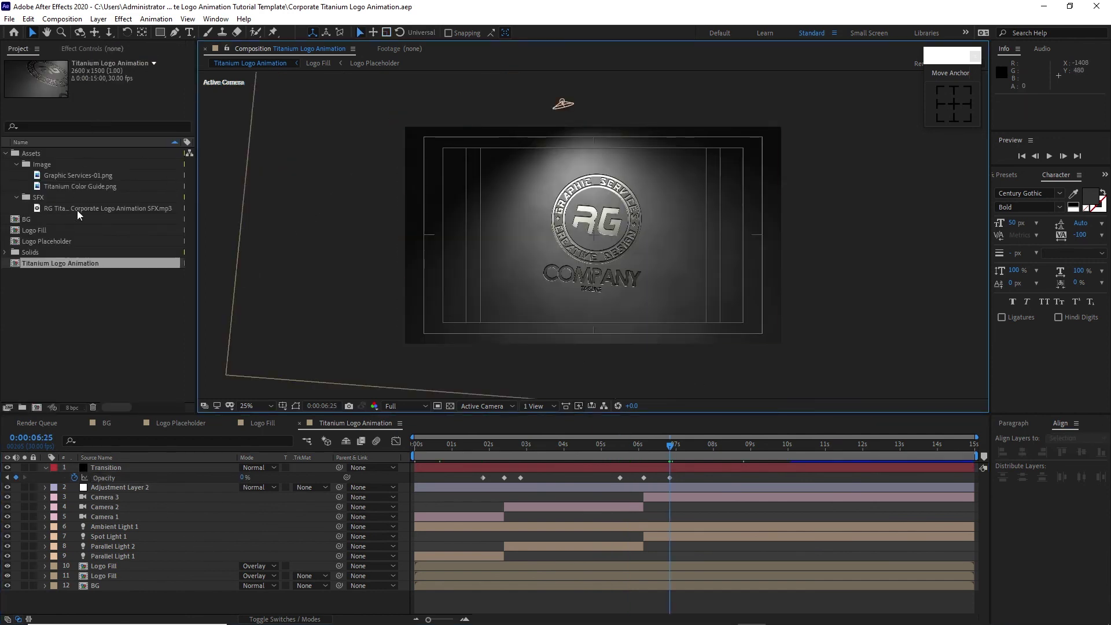
# Add the Corporate Logo Animation SFX mp3 beneath the BG layer and preview the composition from 0:00:00:00
pyautogui.click(78, 209)
pyautogui.moveTo(77, 209); pyautogui.dragTo(152, 608)
pyautogui.click(462, 444)
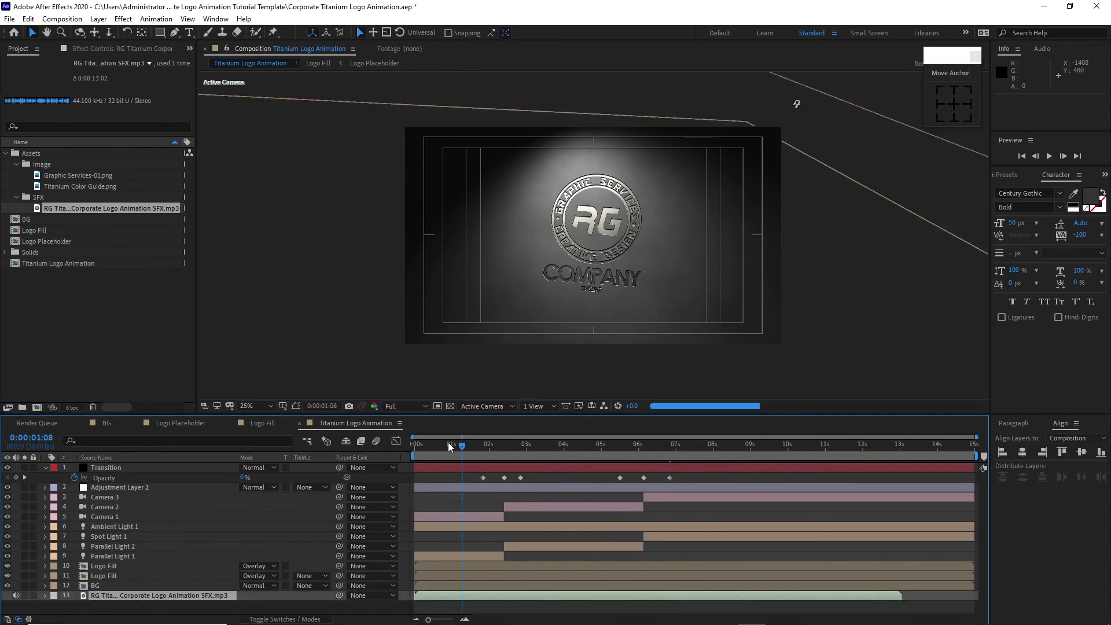
pyautogui.moveTo(449, 445); pyautogui.dragTo(405, 443)
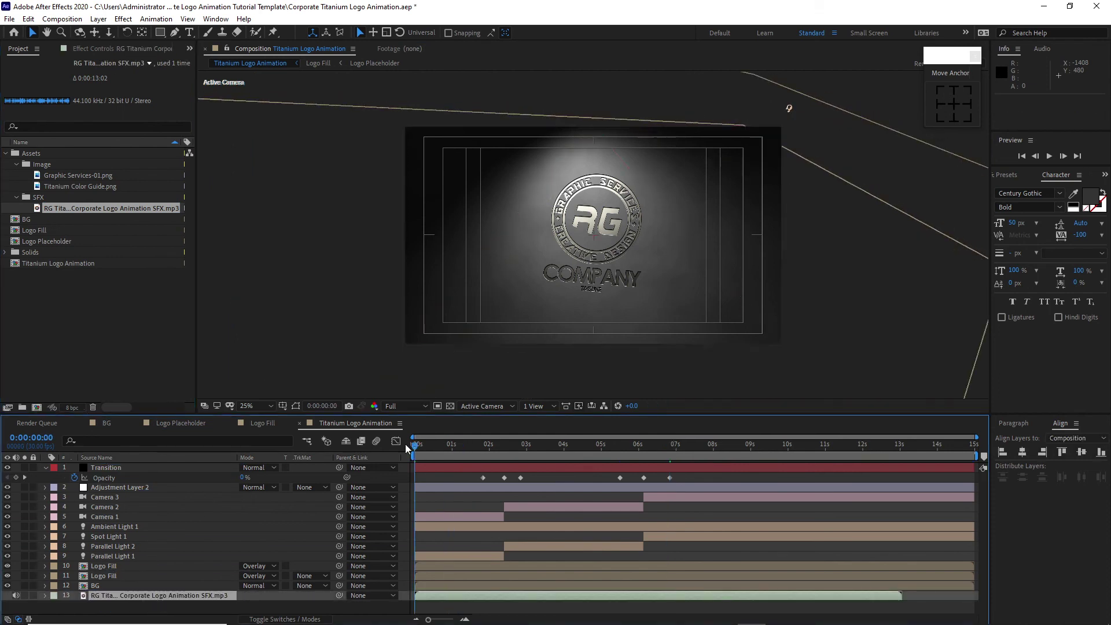
pyautogui.press('space')
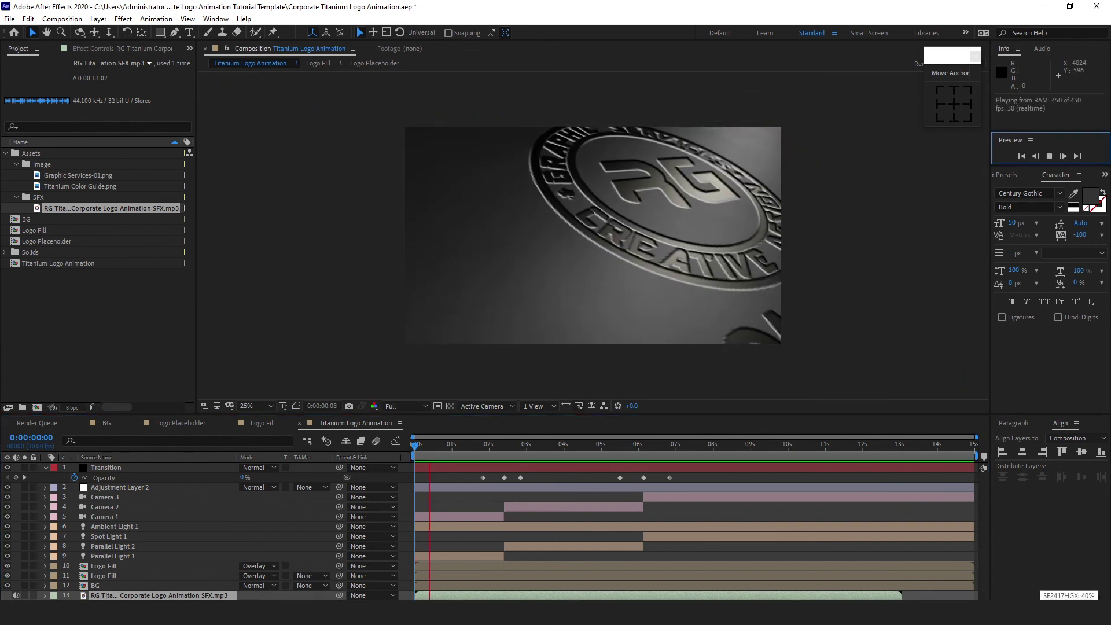
# Lower the system's audio volume to 9 while the preview plays
pyautogui.click(1071, 624)
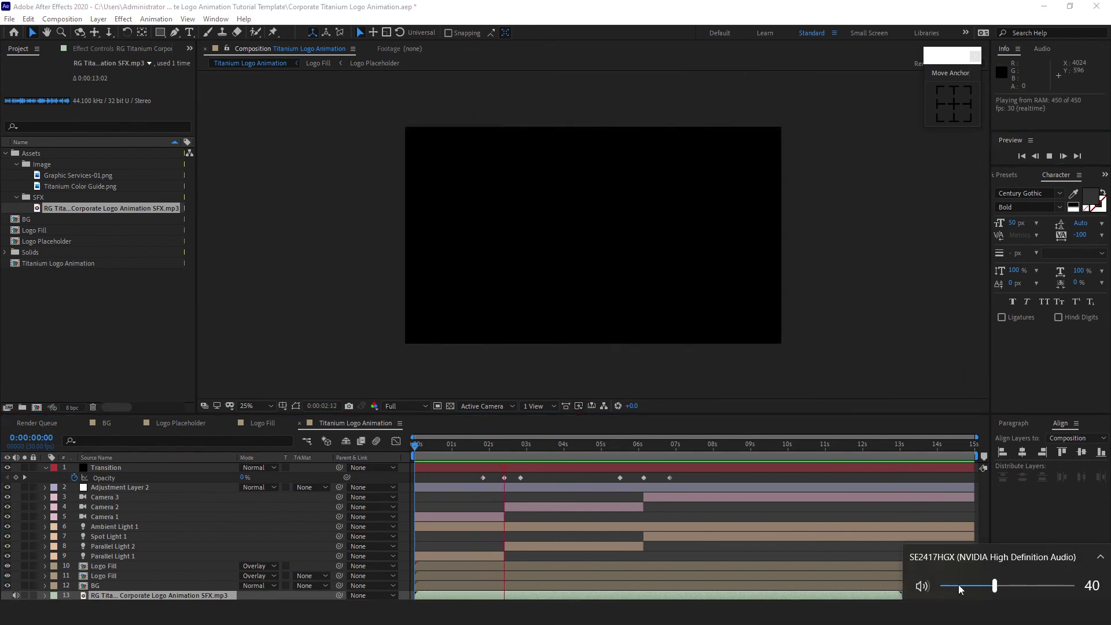
pyautogui.click(958, 585)
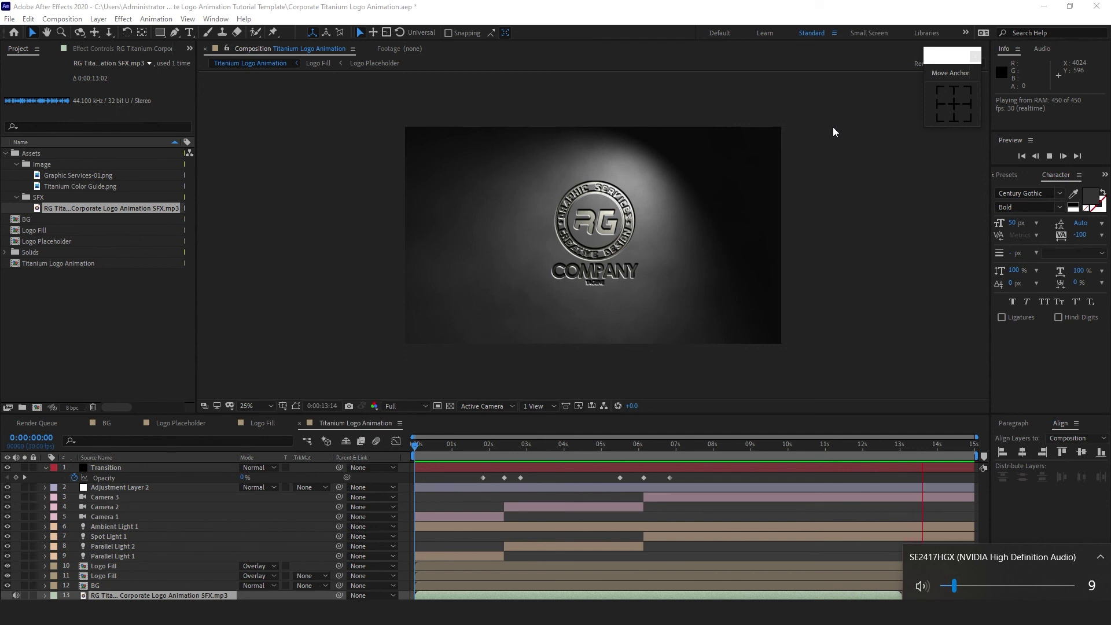
pyautogui.click(1039, 164)
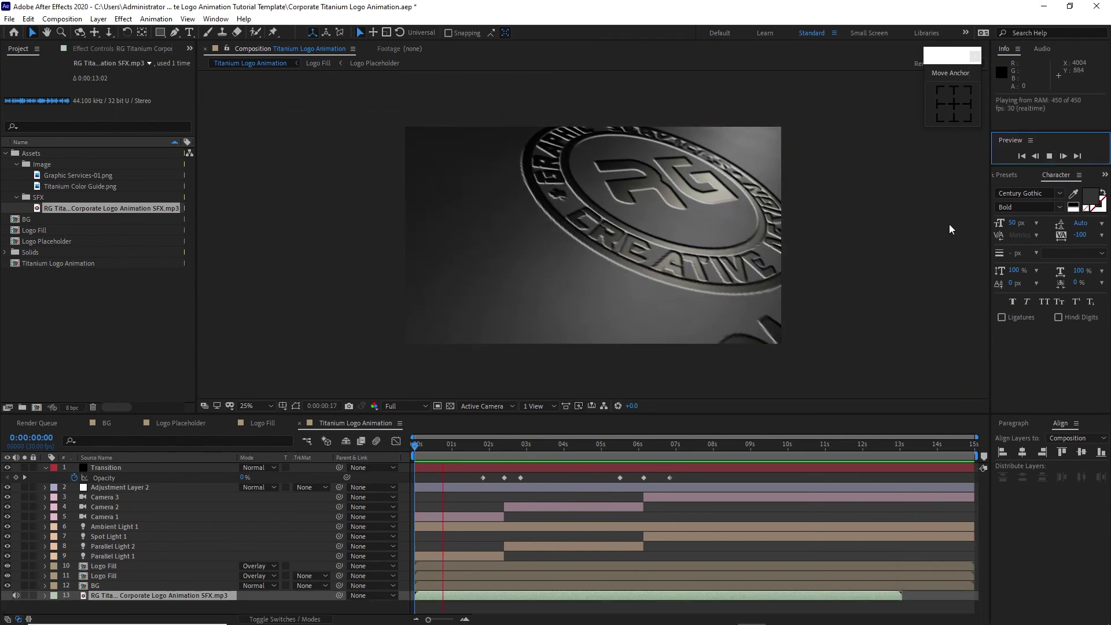